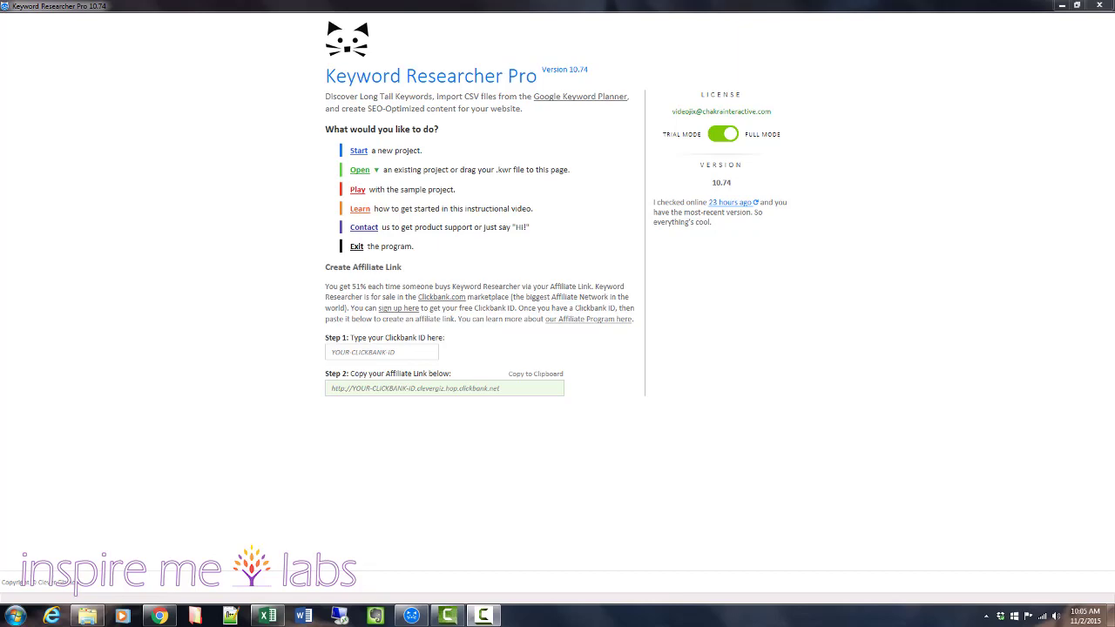
Glance at the keyword list in Excel, and dismiss the Windows performance prompt by keeping the current color scheme without further messages.
click(267, 616)
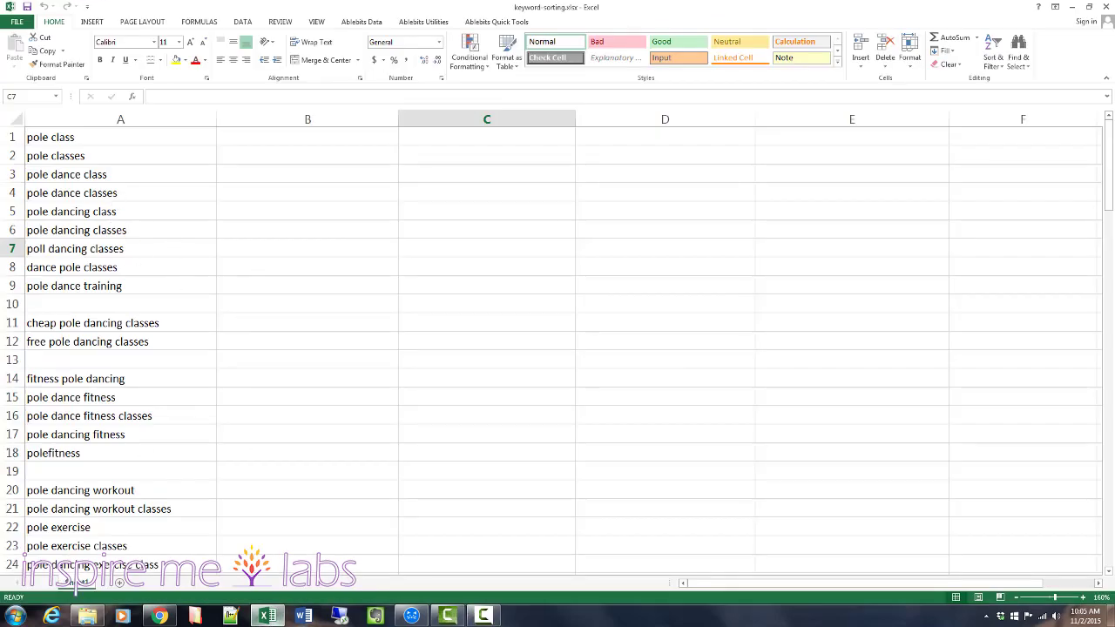
click(413, 617)
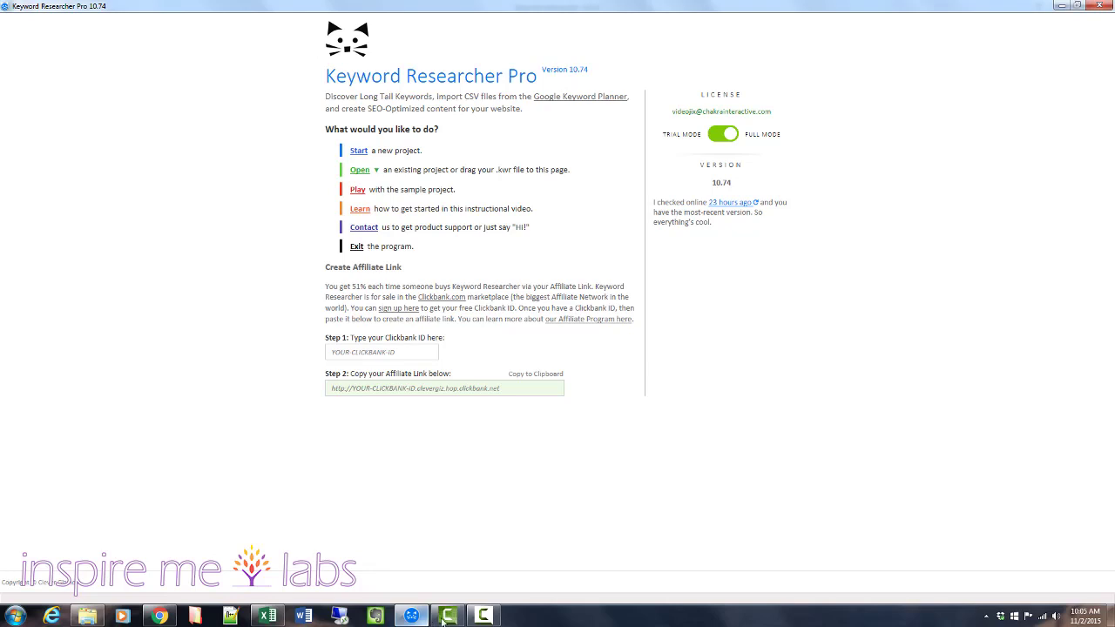
mouse_move(471, 618)
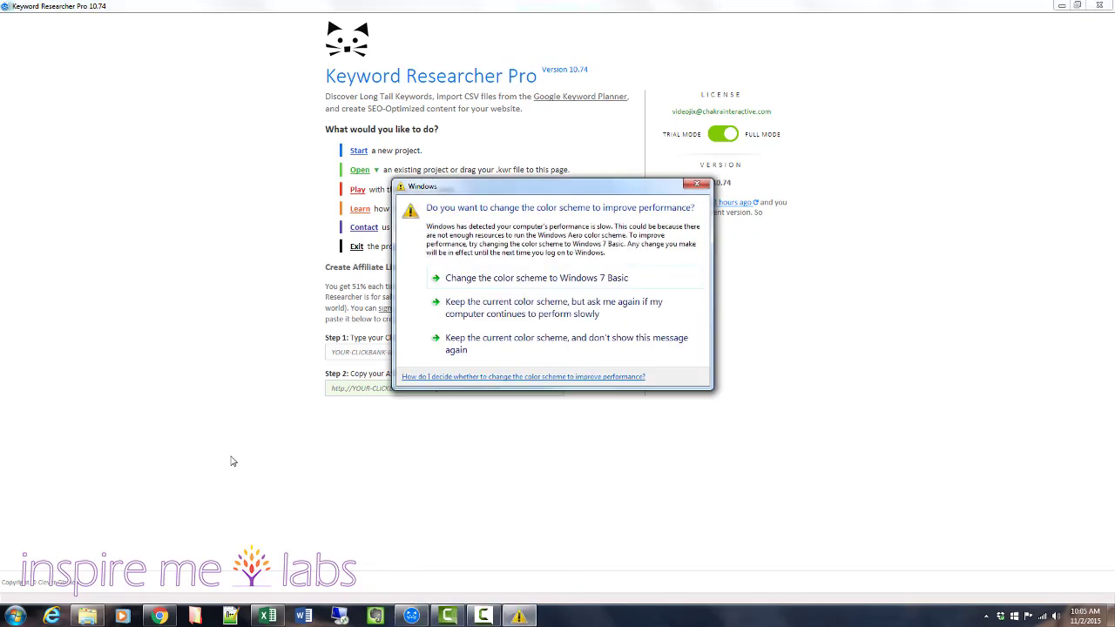
click(549, 345)
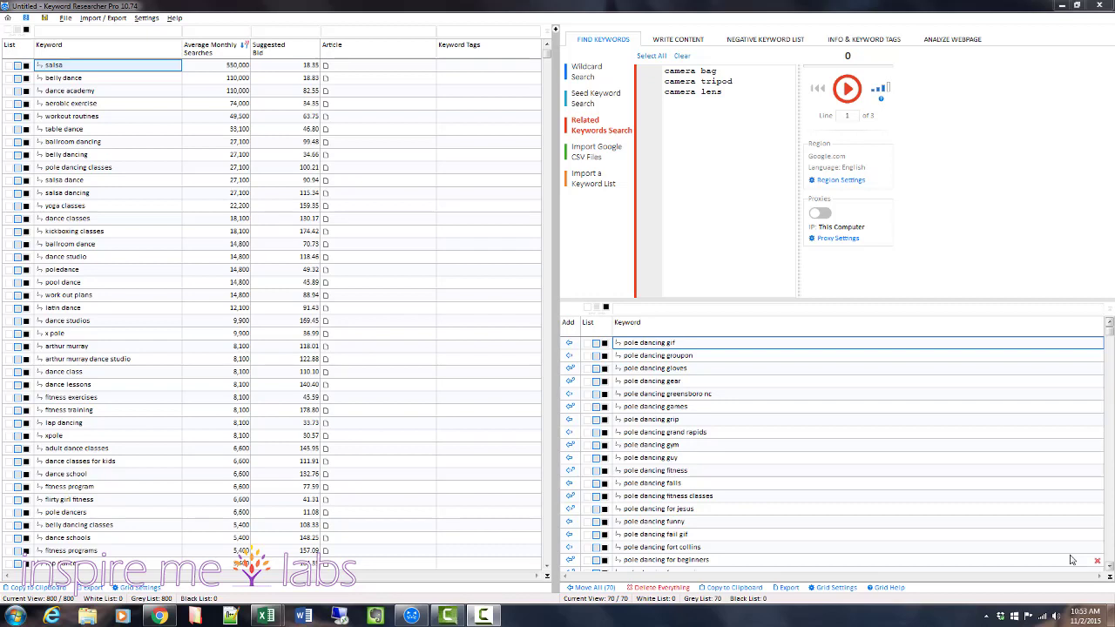
Put the project keywords belly dance, dance academy, workout routines and table dance on the black list.
click(26, 77)
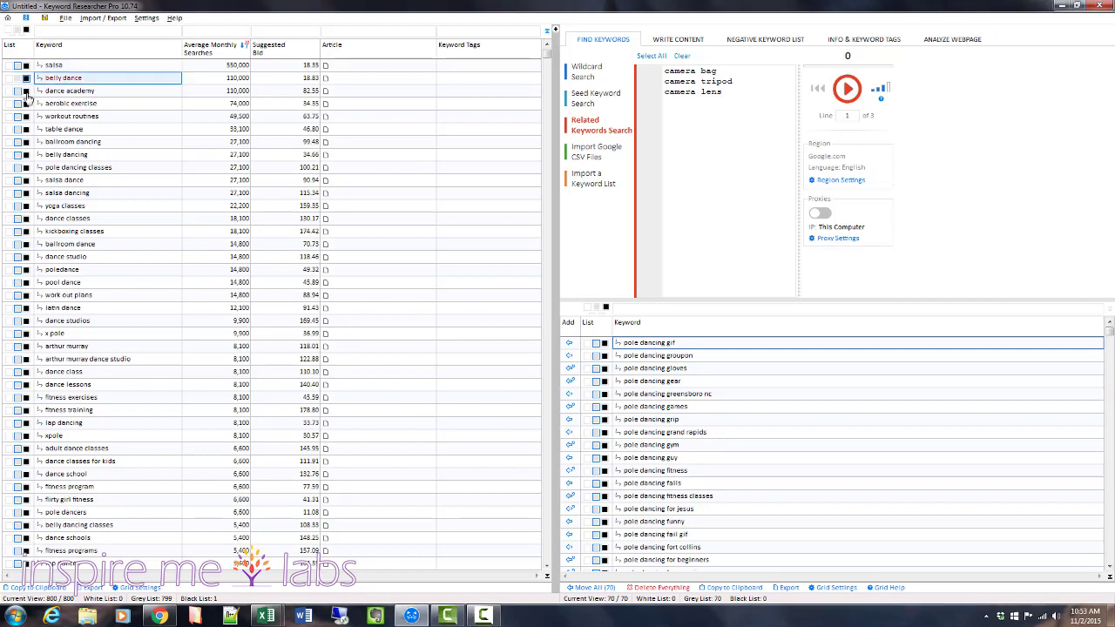
click(26, 90)
click(27, 116)
click(26, 129)
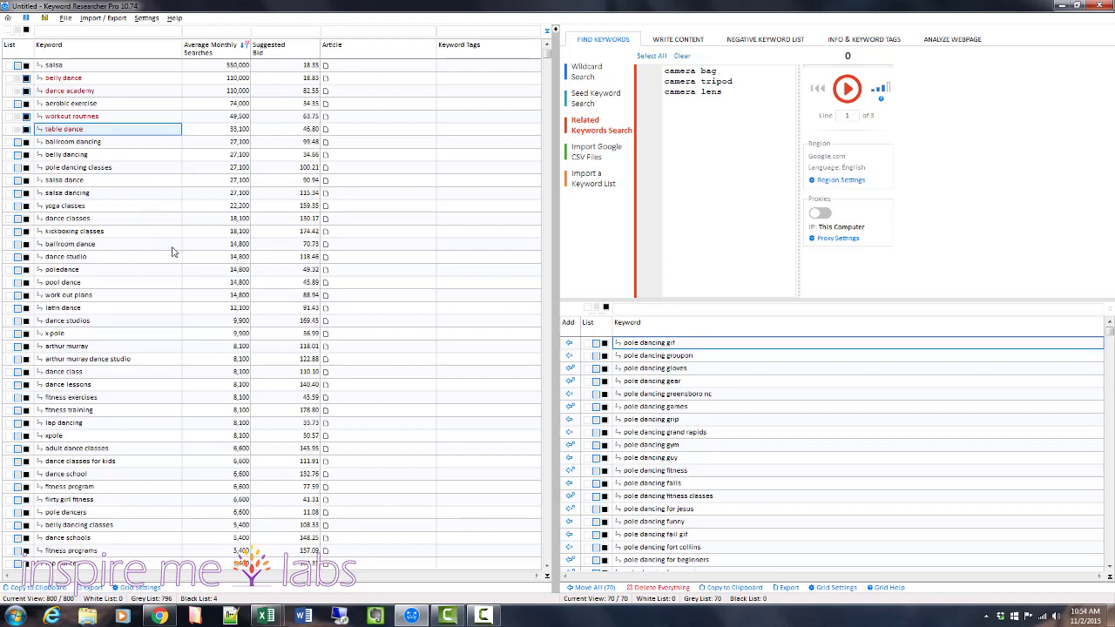
click(131, 181)
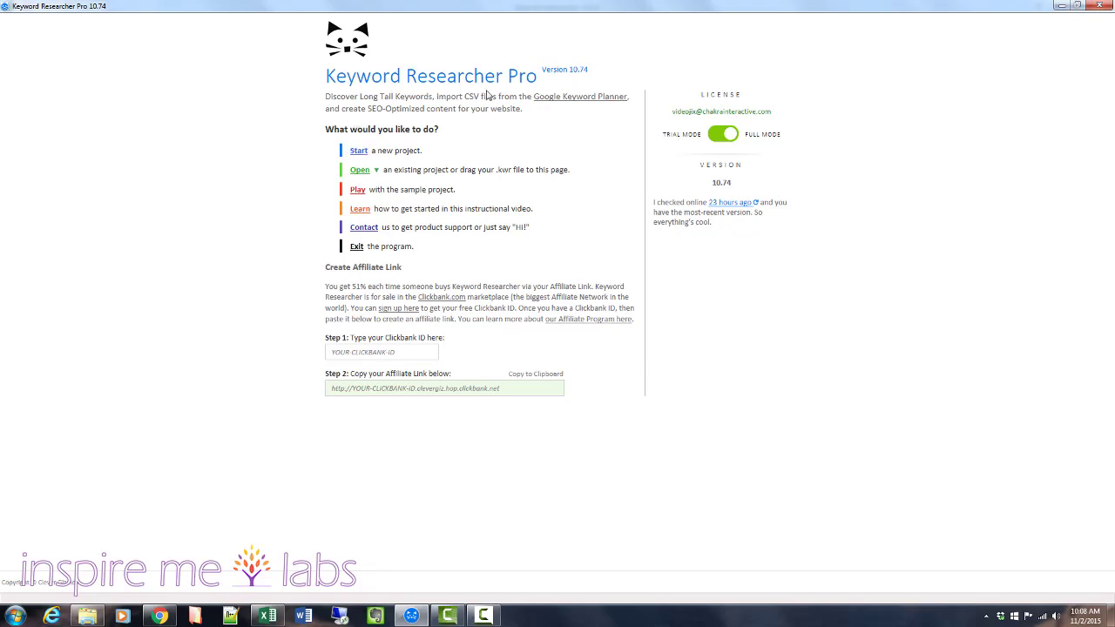
Start a new project and look through the Wildcard, Seed Keyword, Related Keywords and Import Google CSV Files options.
click(356, 153)
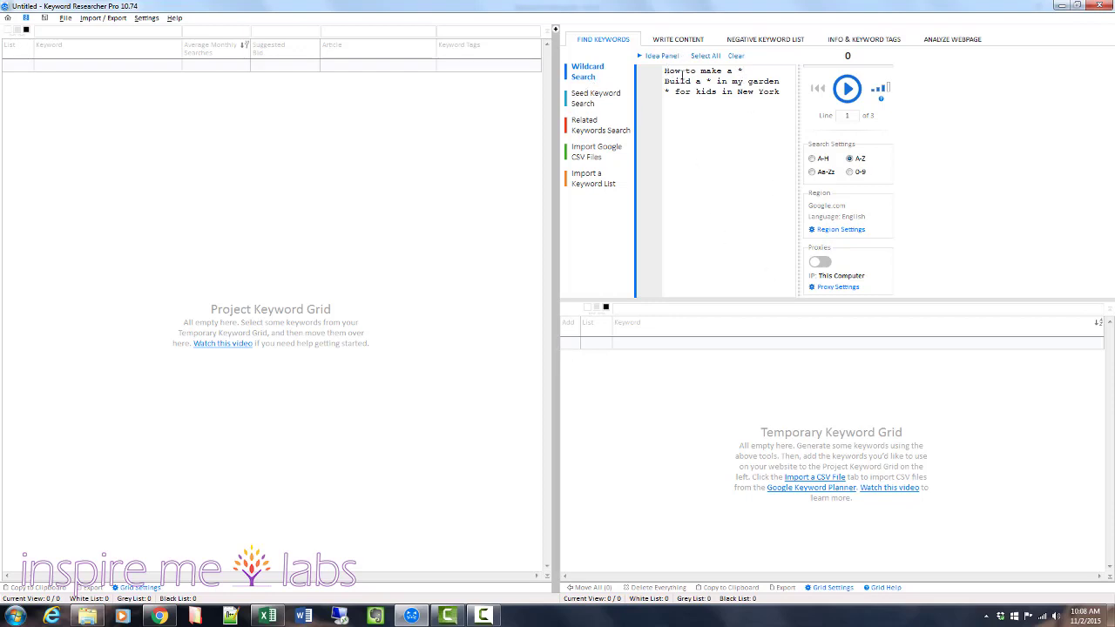
double_click(740, 70)
click(771, 102)
click(596, 100)
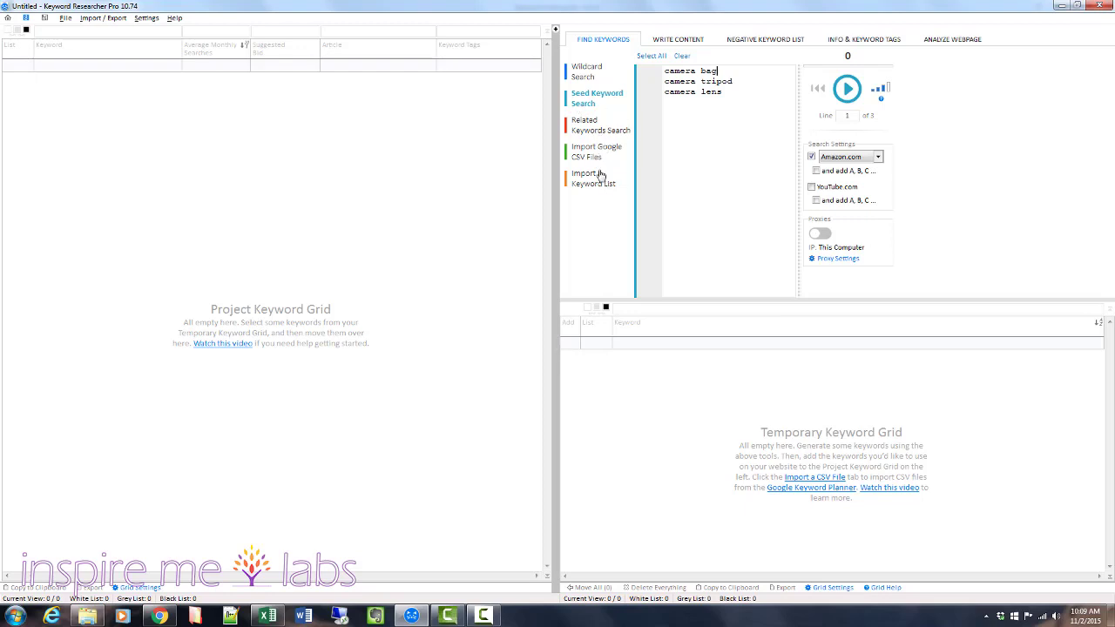
click(586, 129)
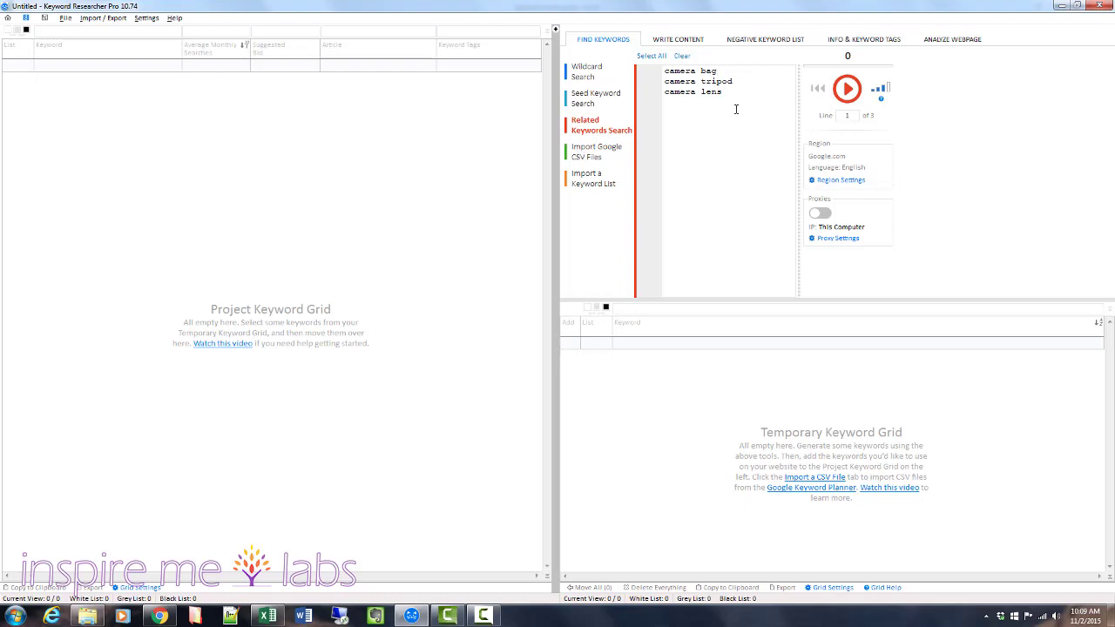
key(ctrl+a)
click(678, 116)
click(589, 153)
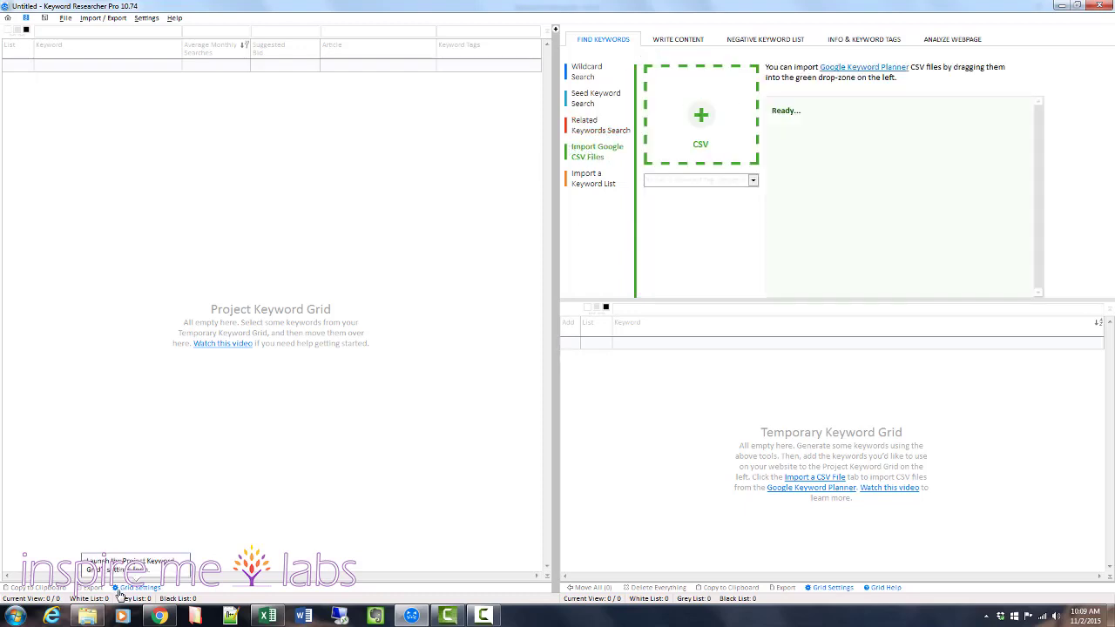
Check the Google Keyword Planner start page in Chrome and return to the Wildcard Search in Keyword Researcher Pro.
click(159, 617)
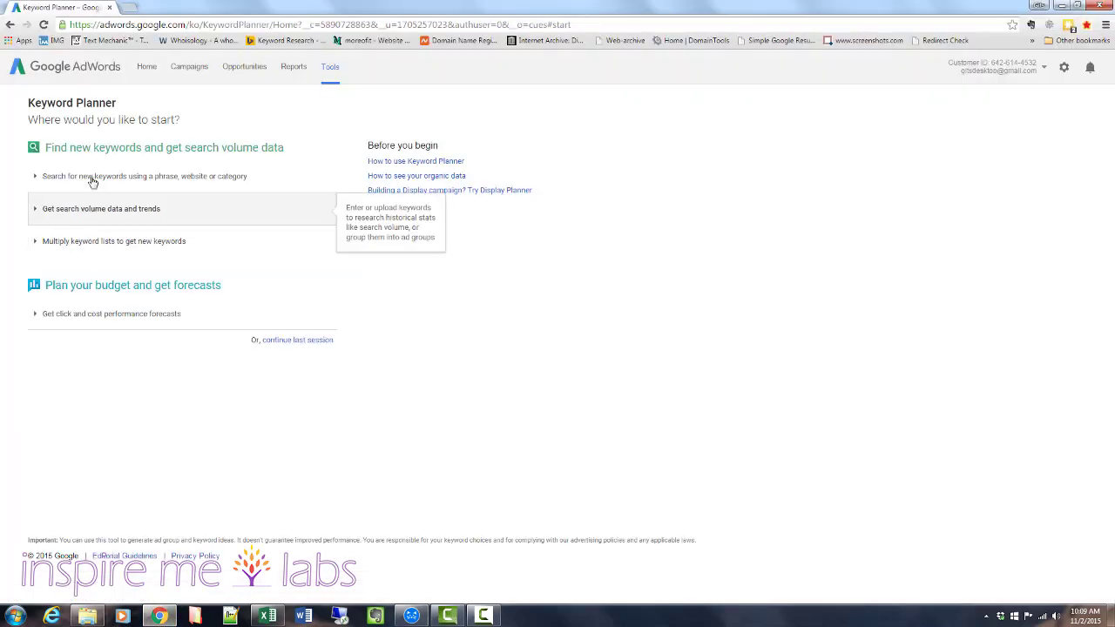
mouse_move(161, 619)
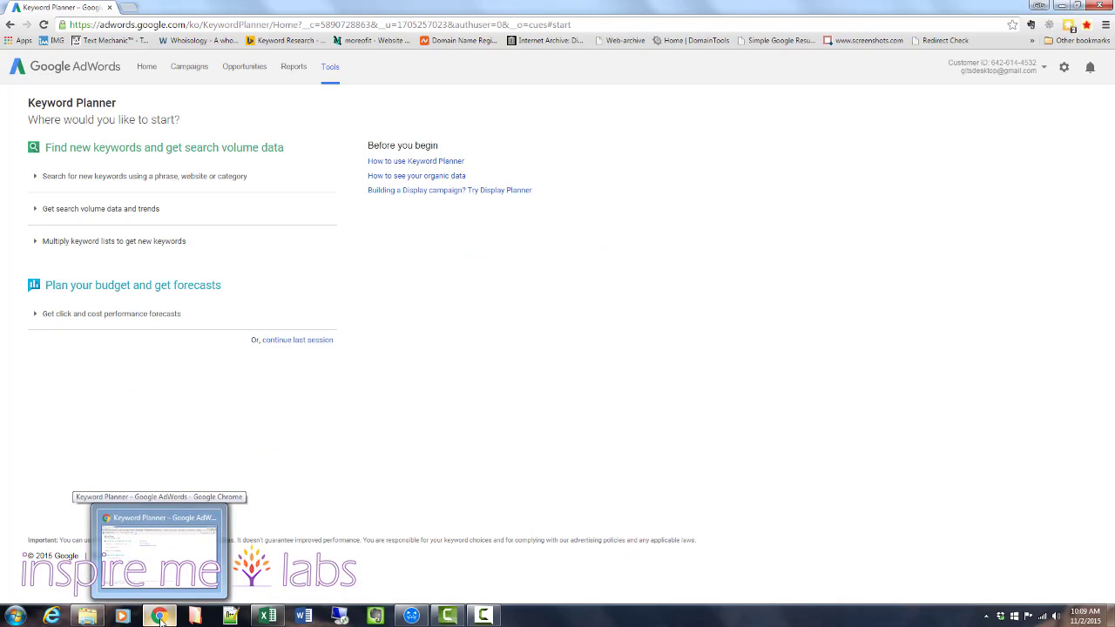
click(413, 616)
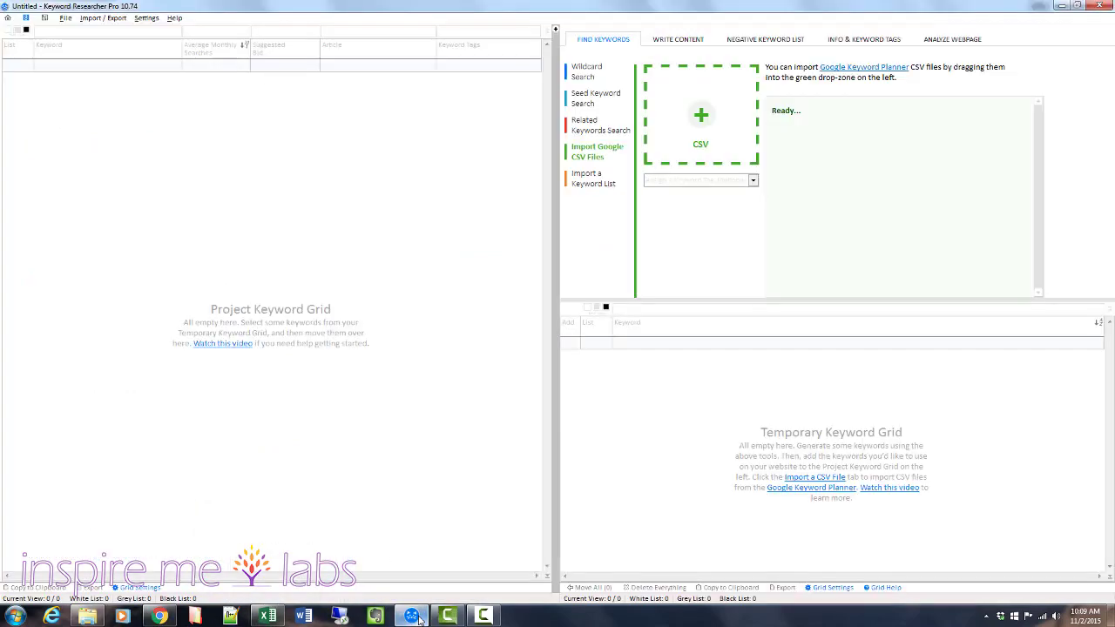
click(585, 70)
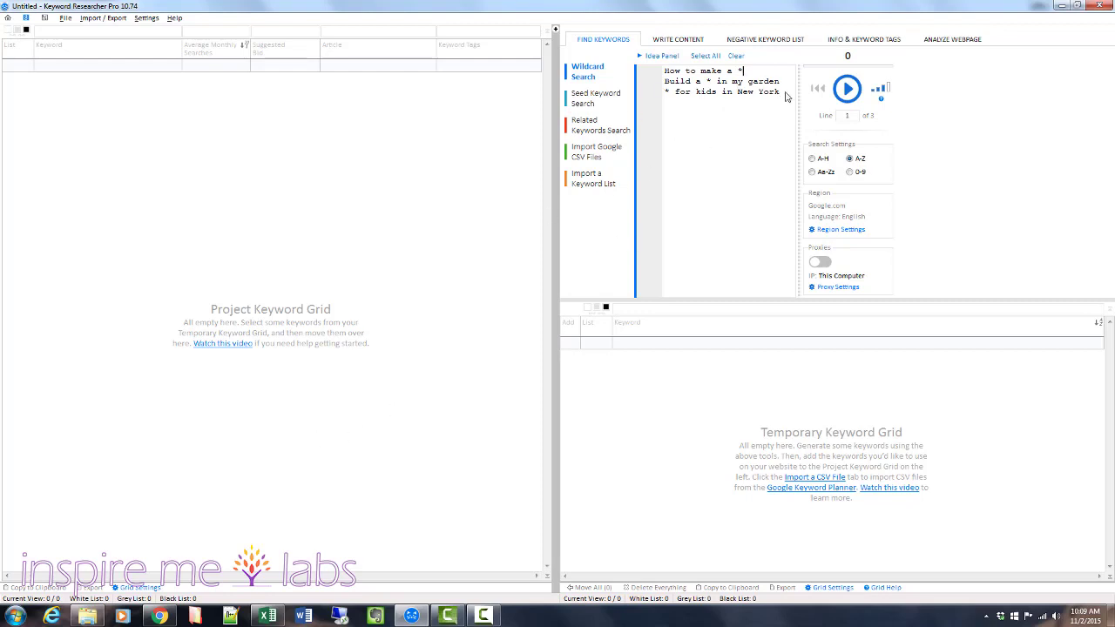
Review the grouped pole dancing keywords in keyword-sorting.xlsx in Excel, with a brief look at Keyword Planner and Keyword Researcher Pro.
click(268, 616)
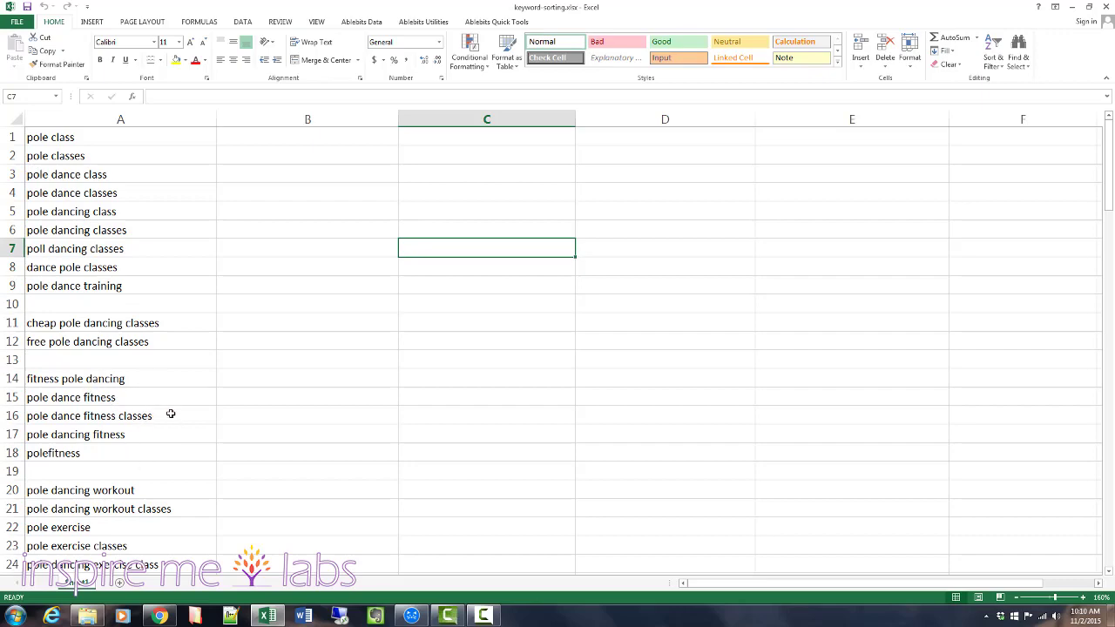
scroll(171, 413, down, 10)
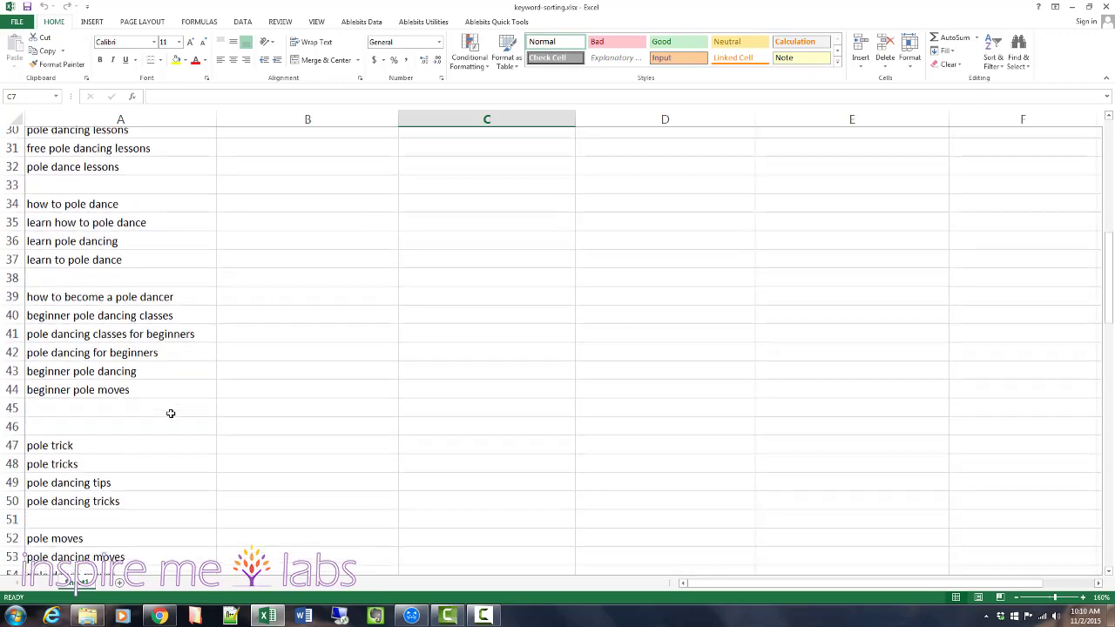
scroll(171, 414, down, 3)
scroll(171, 414, up, 13)
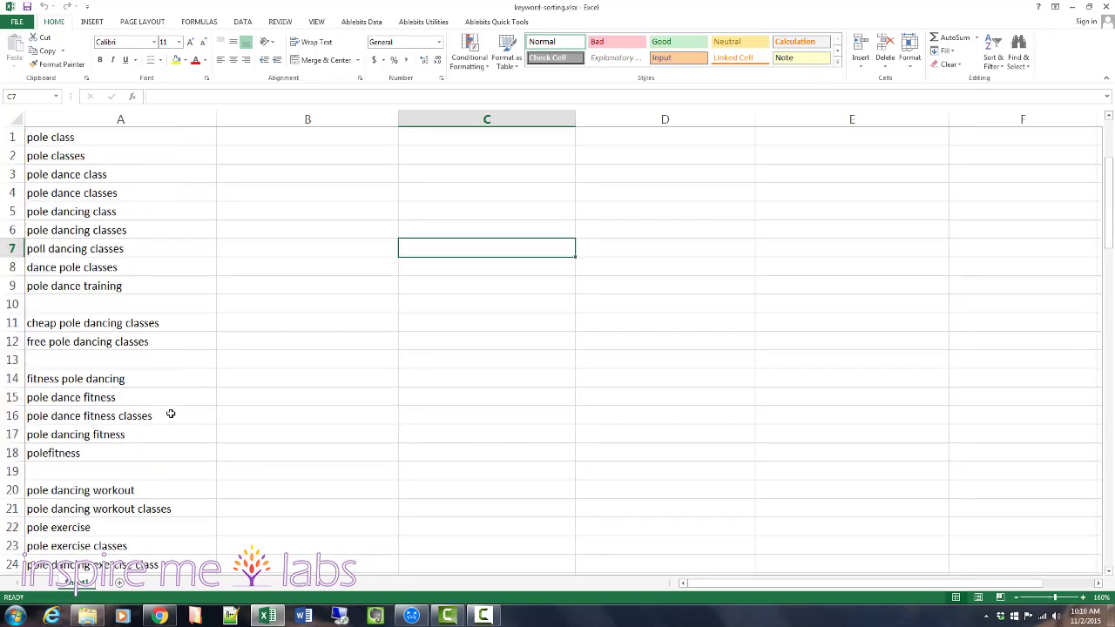
click(54, 156)
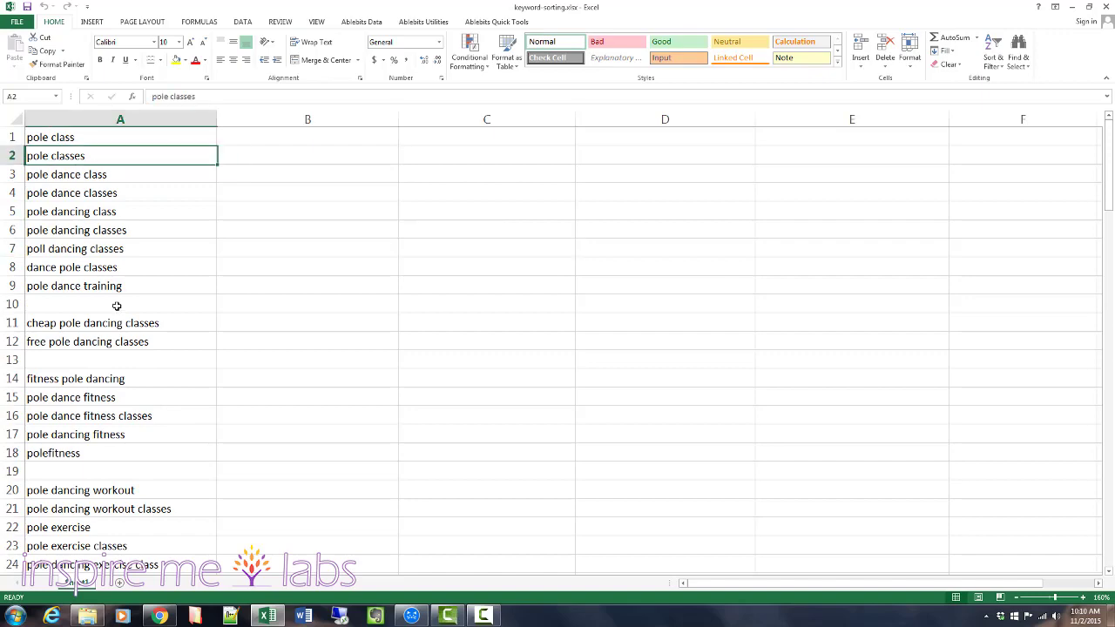
click(160, 615)
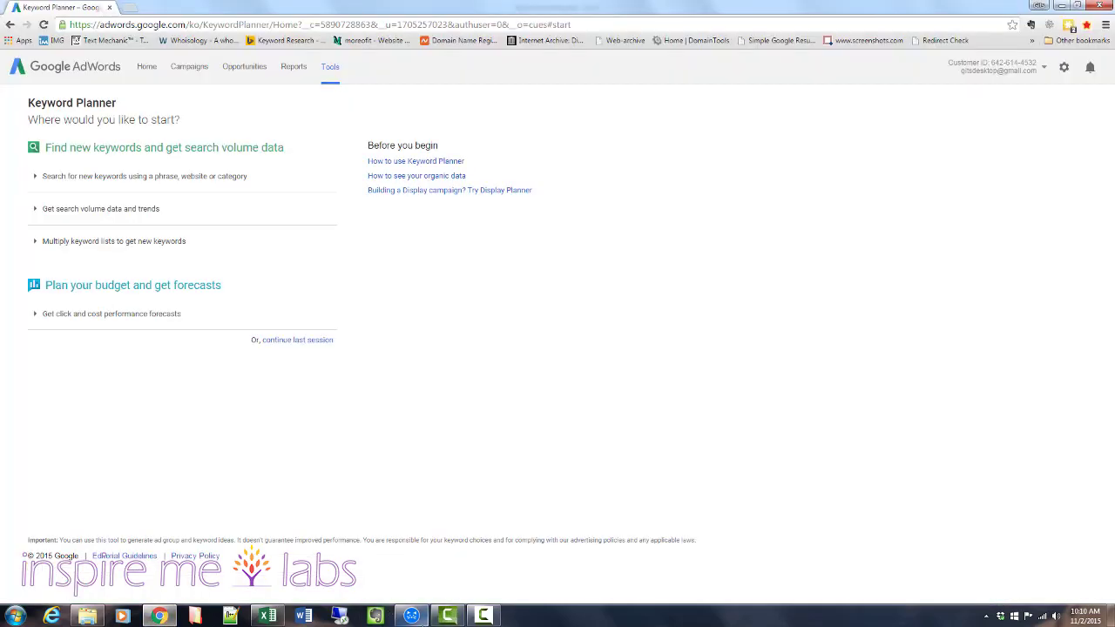
click(416, 618)
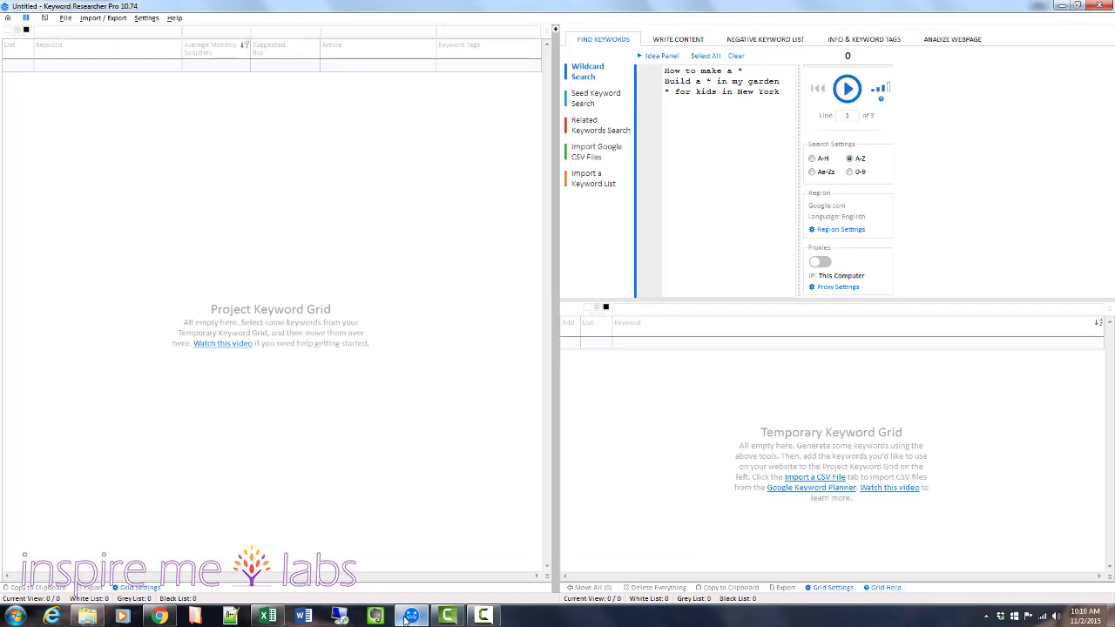
click(267, 617)
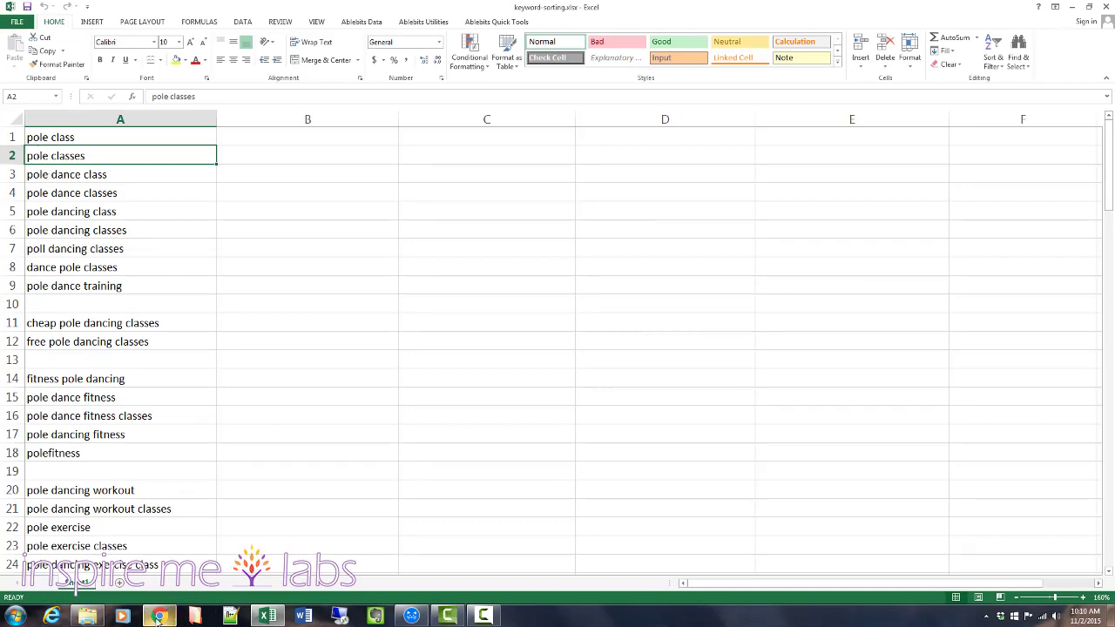
Switch to Keyword Researcher Pro and replace the Wildcard Search sample phrases with "pole dancing *" and "* pole dancing".
click(411, 616)
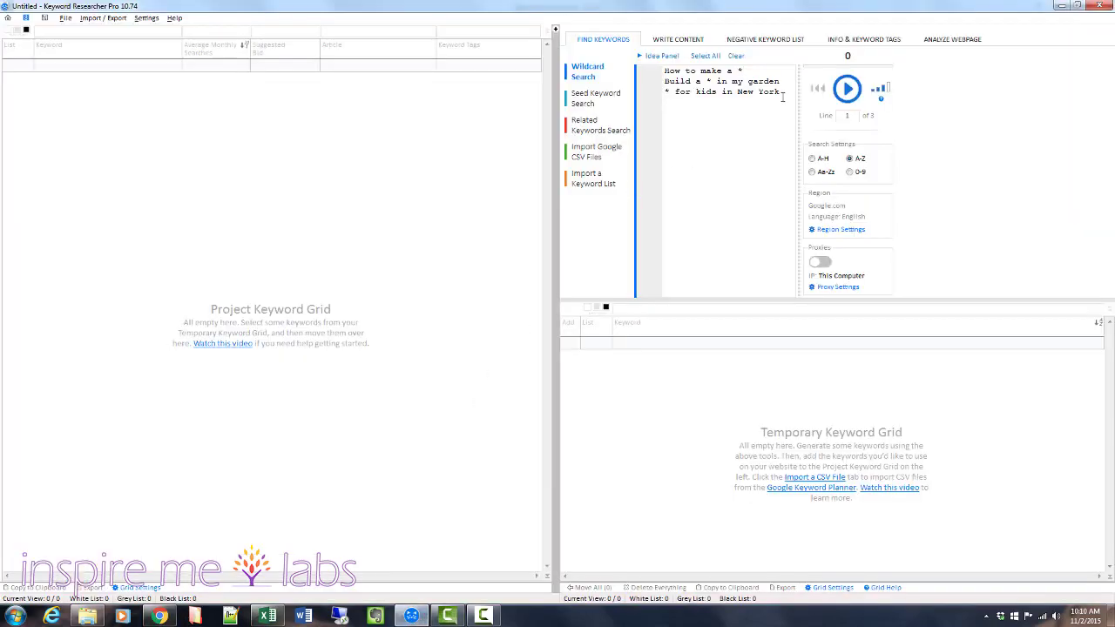
key(ctrl+a)
key(BackSpace)
text(pol)
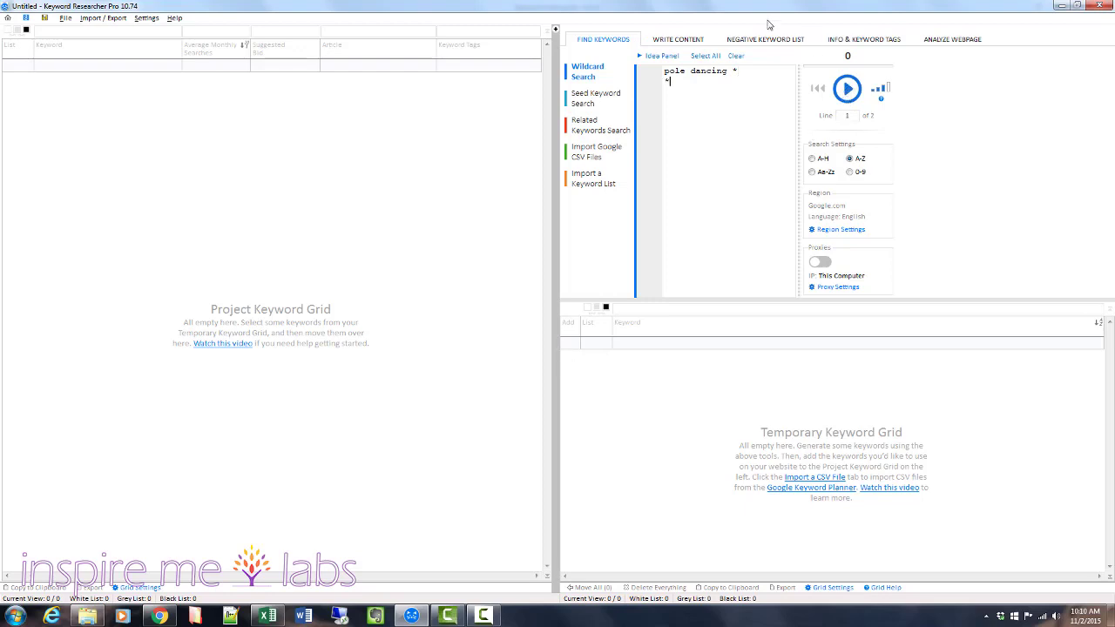
text(le dancing)
Run the A-Z wildcard search for the entered phrases, pause it during the second line, and rewind it.
click(845, 89)
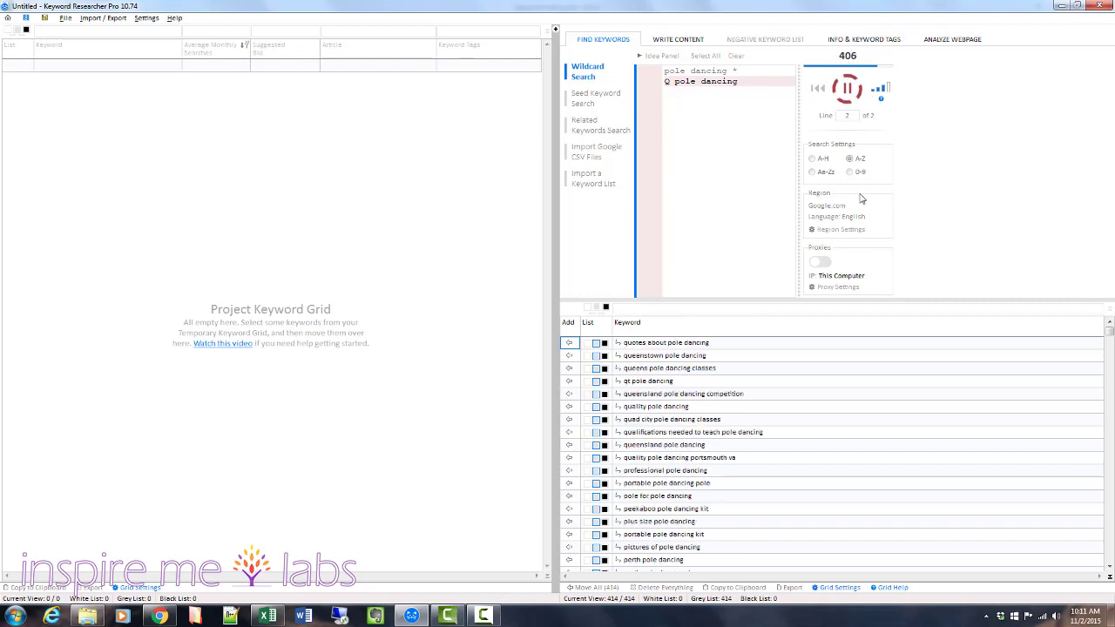
click(849, 90)
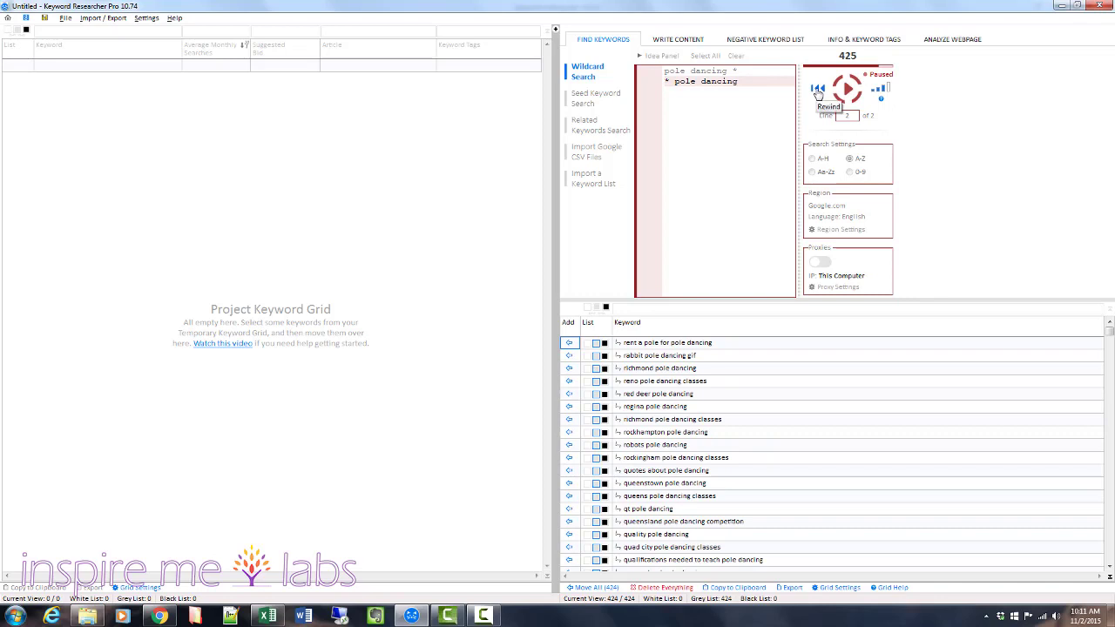
click(818, 91)
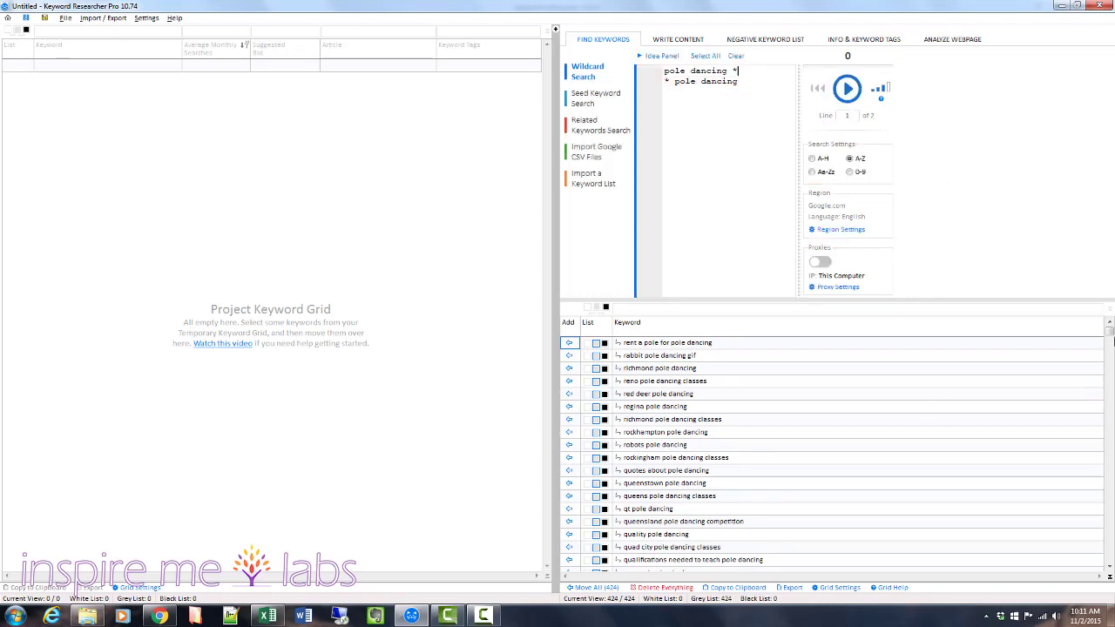
Examine the generated pole dancing keywords in the Temporary Keyword Grid from beginning to end.
drag(1111, 333, 859, 431)
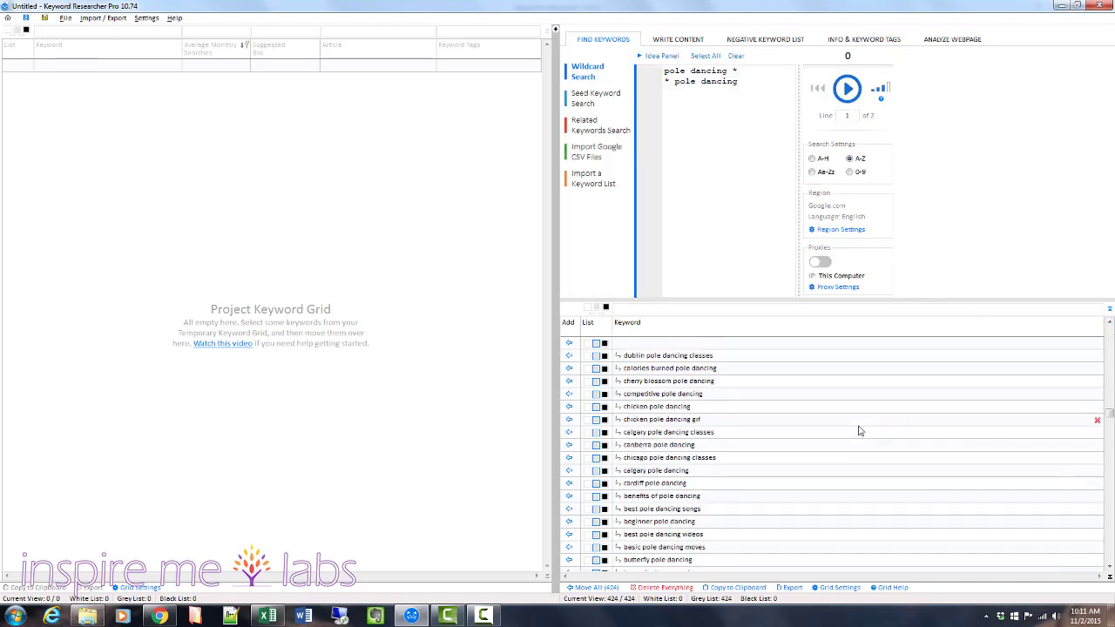
scroll(859, 430, up, 3)
scroll(859, 431, up, 10)
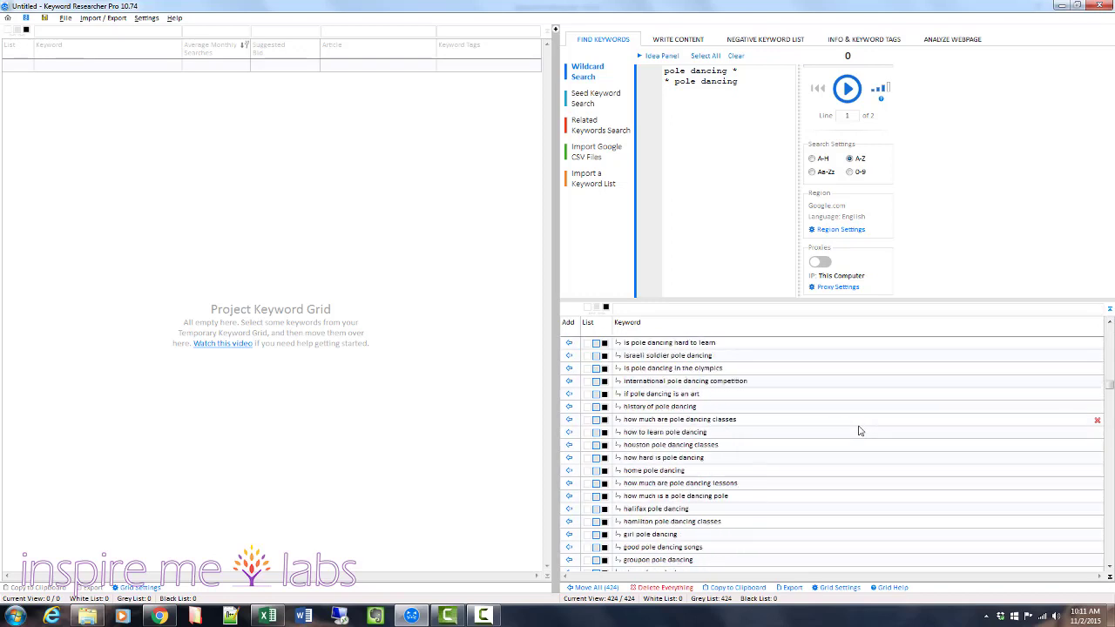
scroll(859, 430, up, 10)
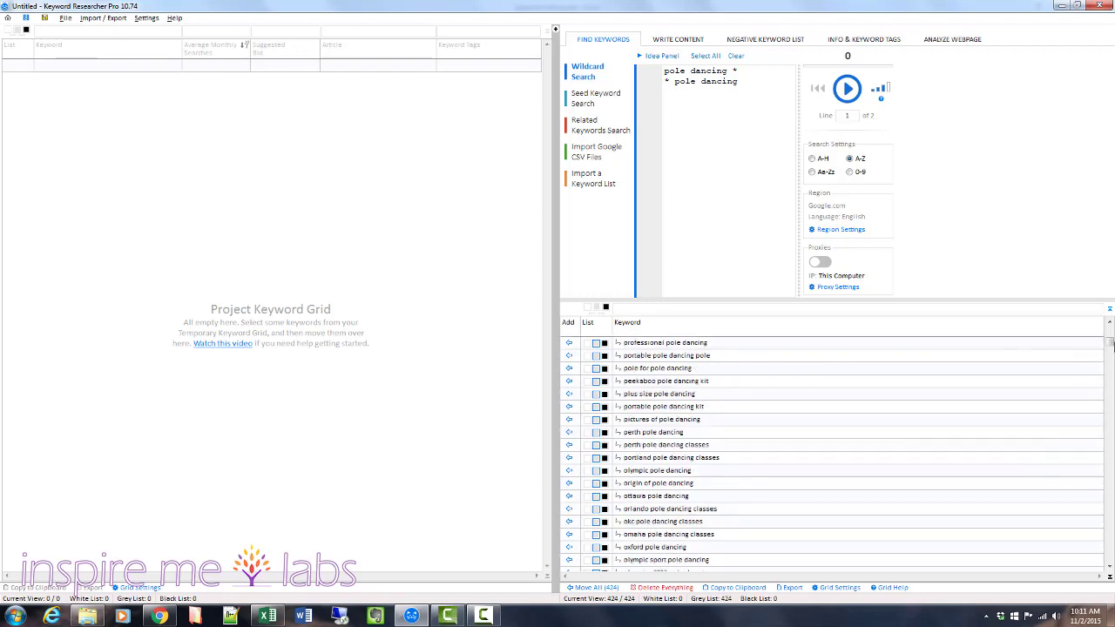
drag(1110, 343, 1110, 558)
scroll(877, 489, up, 2)
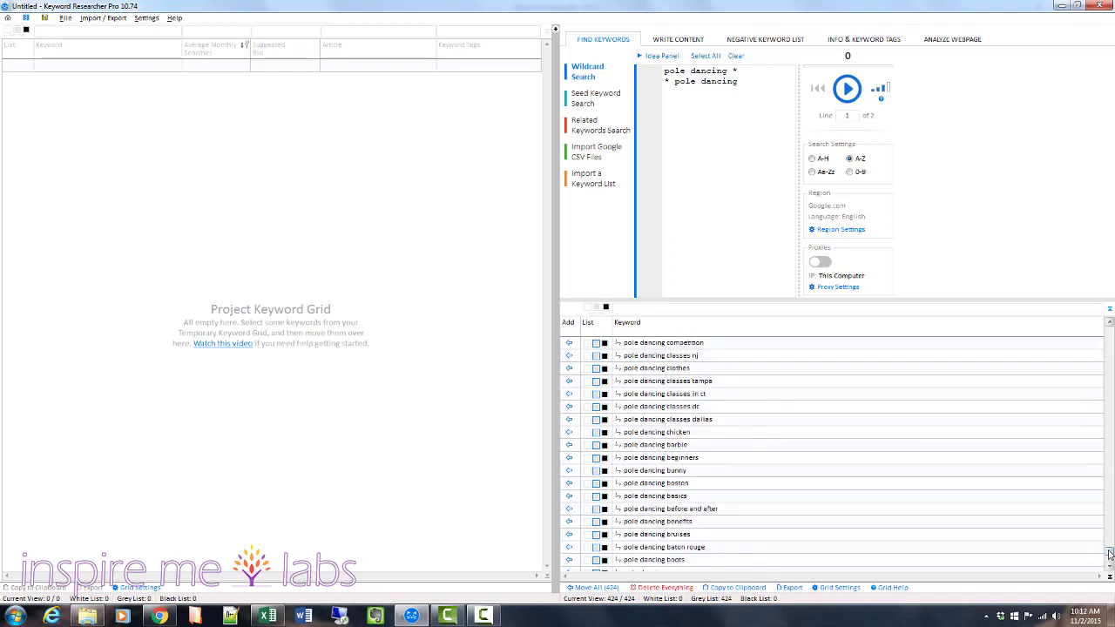
drag(1110, 552, 1110, 331)
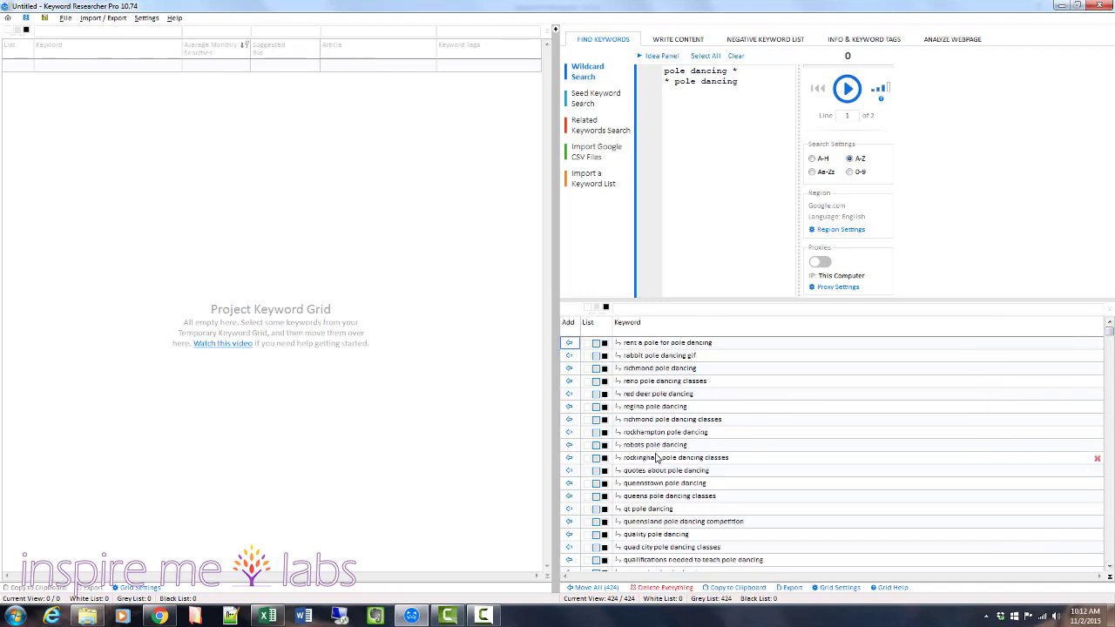
Open Seed Keyword Search, delete everything in the Temporary Keyword Grid, and clear the camera sample keywords.
click(580, 101)
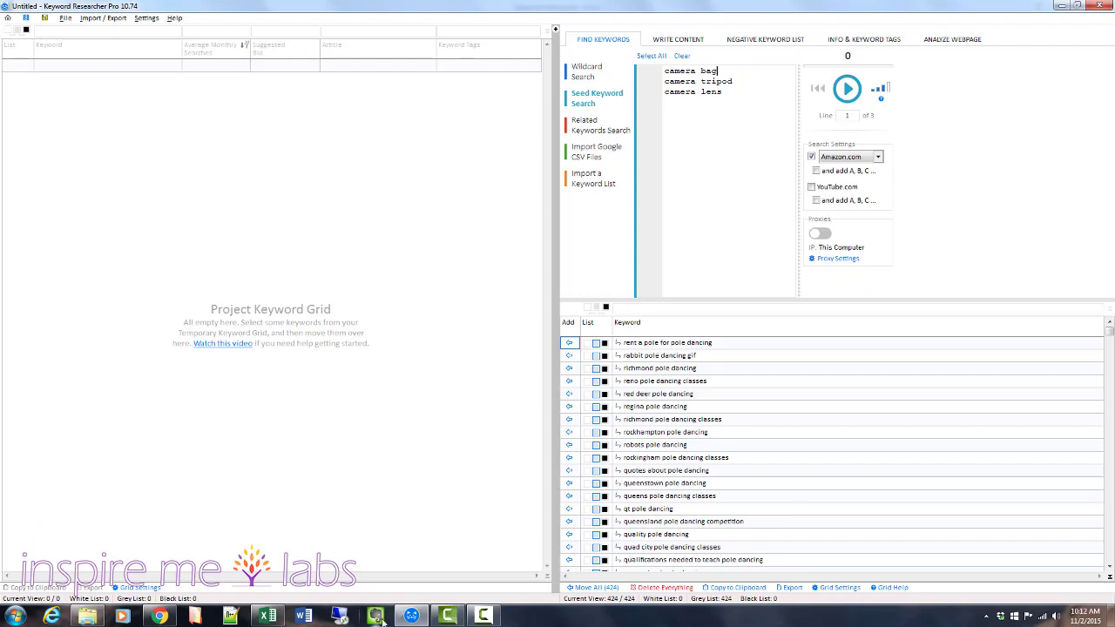
click(669, 346)
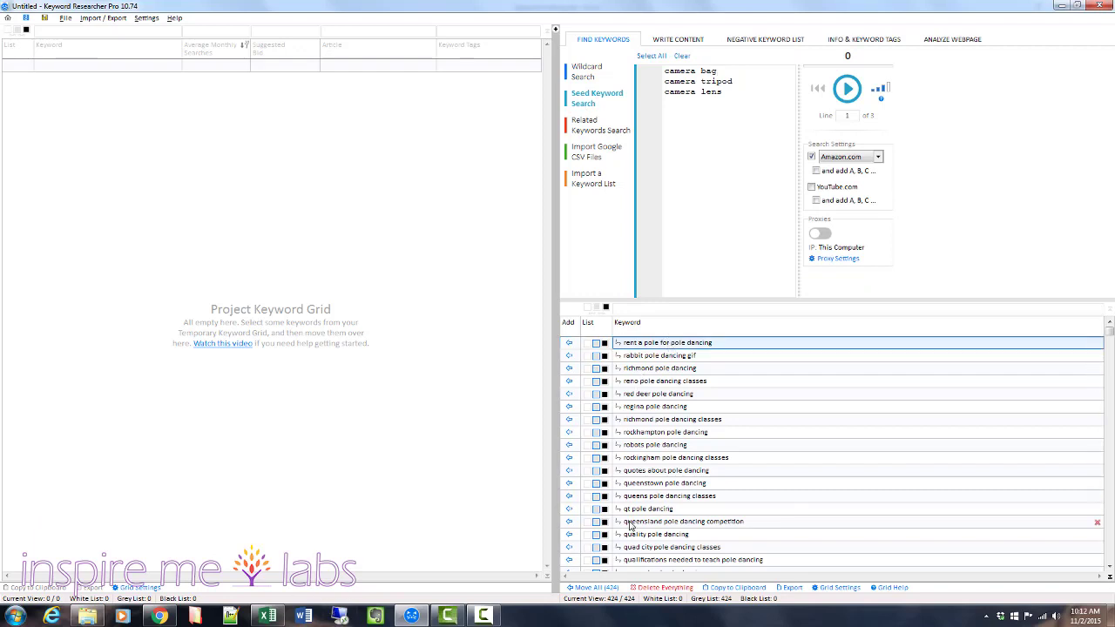
click(647, 588)
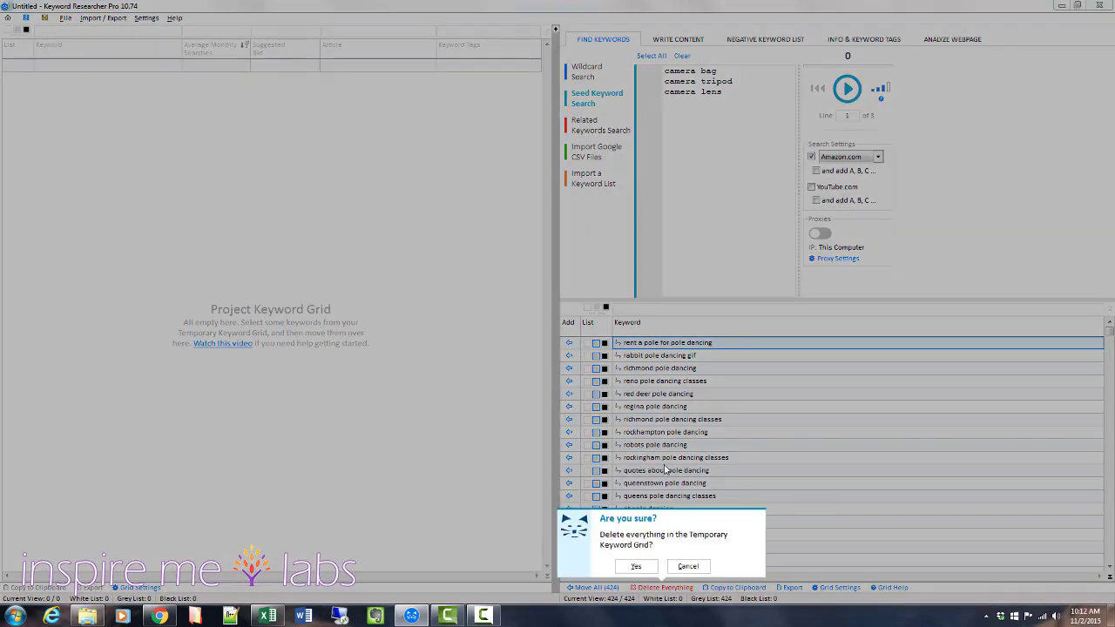
click(635, 567)
drag(719, 147, 669, 49)
key(Delete)
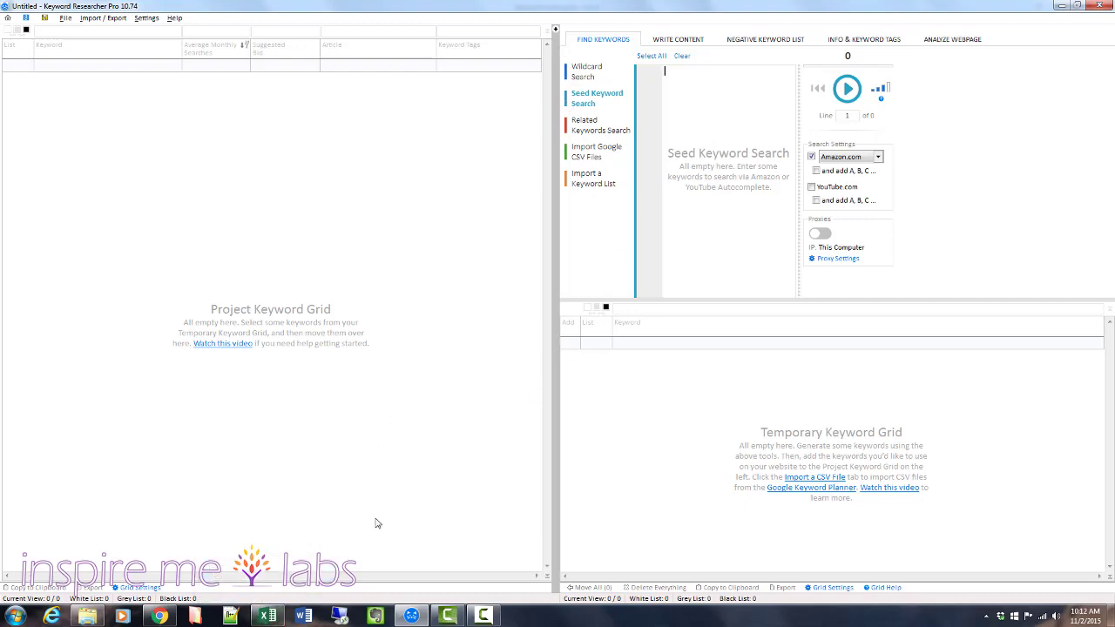
Copy cells A1:A9 from keyword-sorting.xlsx in Excel into Keyword Researcher Pro's Seed Keyword Search and run the Amazon.com search.
click(263, 616)
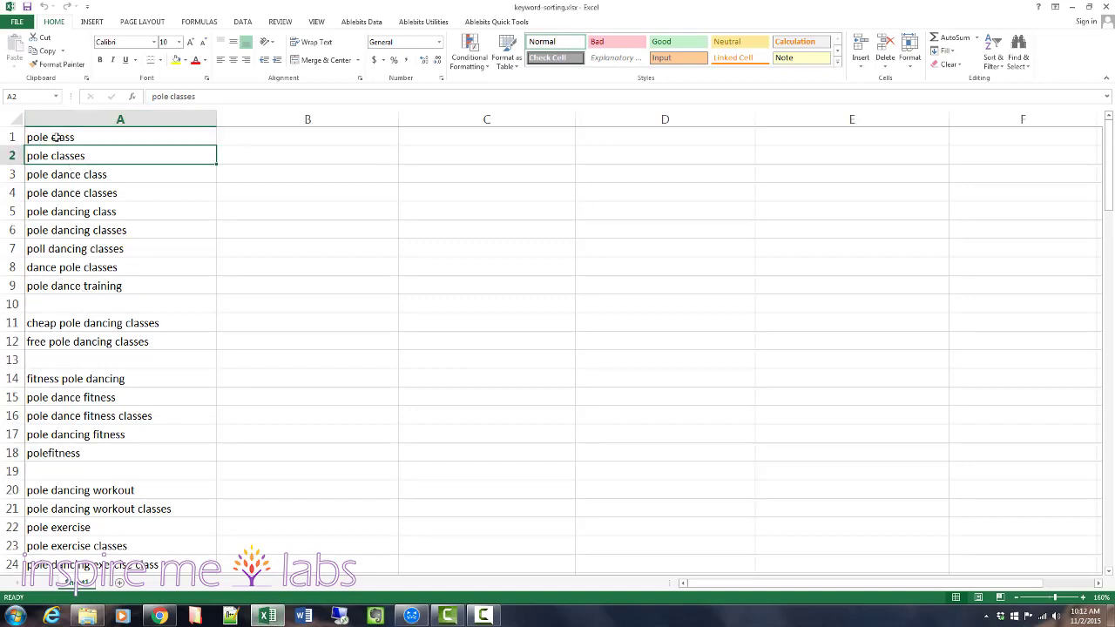
drag(58, 137, 67, 286)
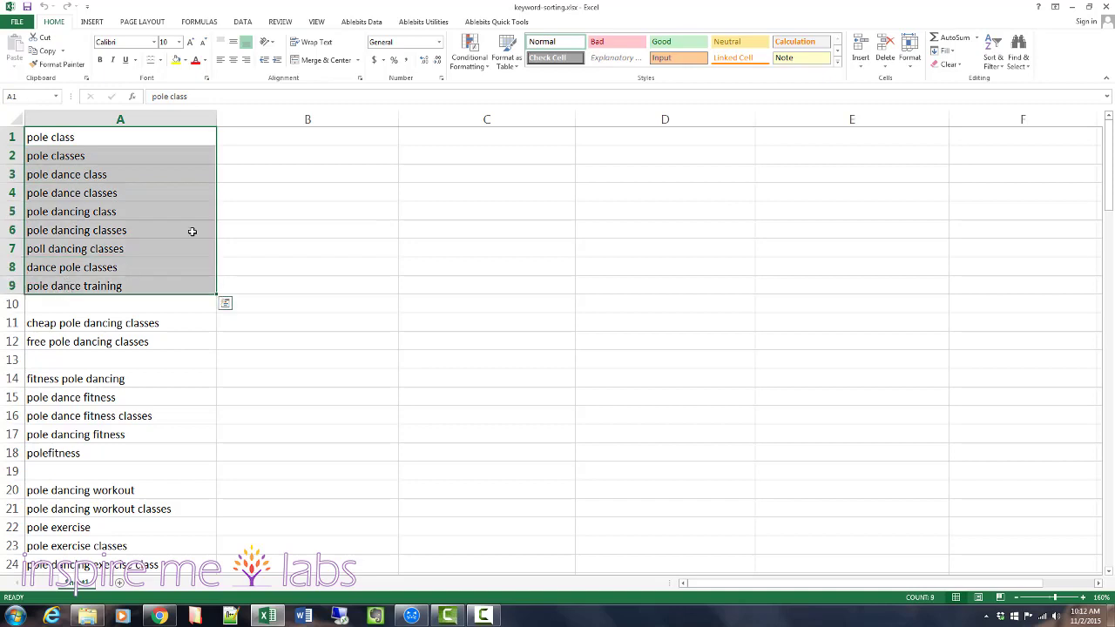
key(ctrl+c)
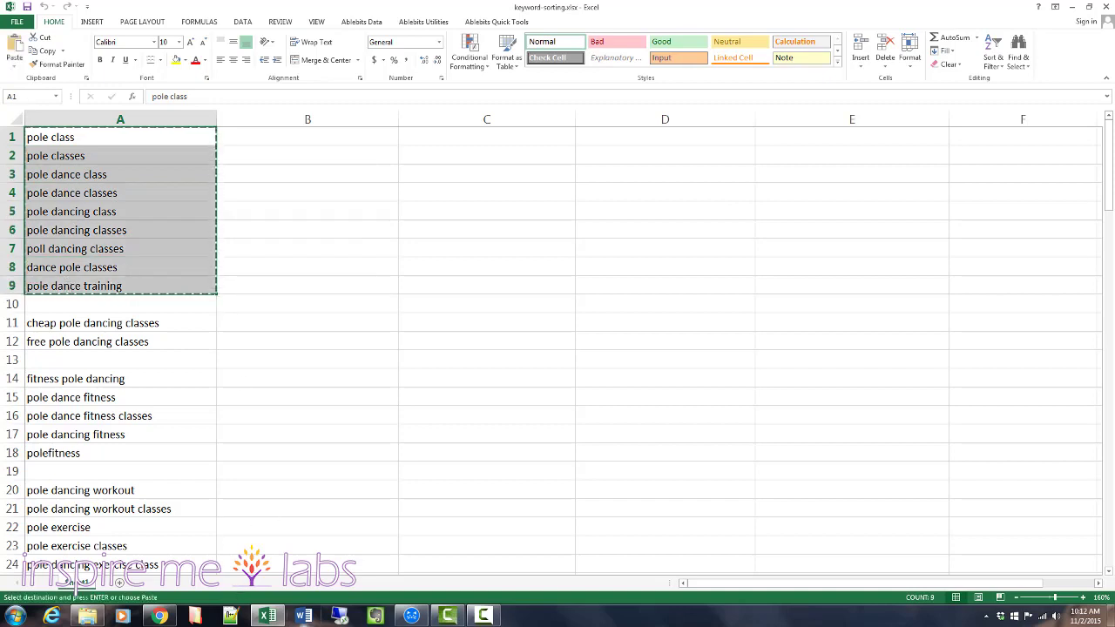
click(411, 616)
key(ctrl+v)
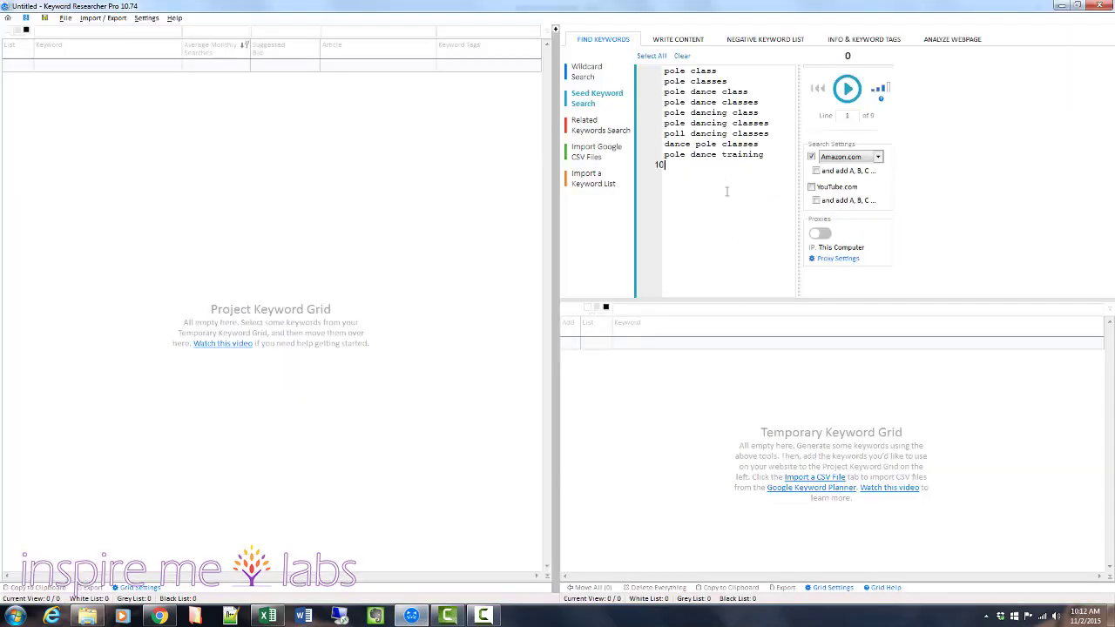
click(850, 91)
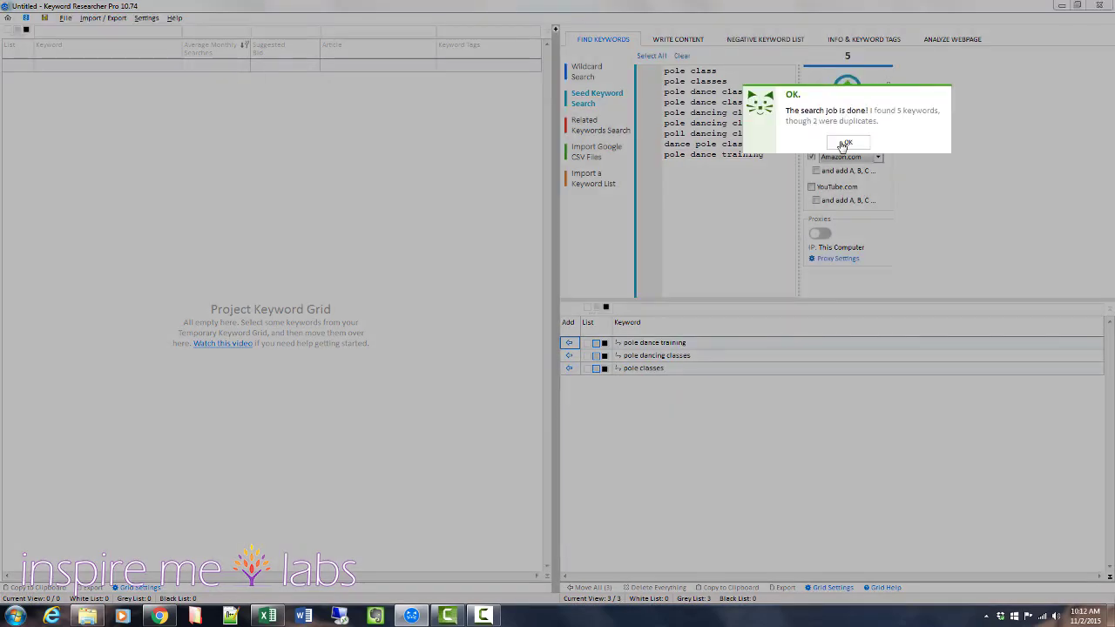
click(843, 144)
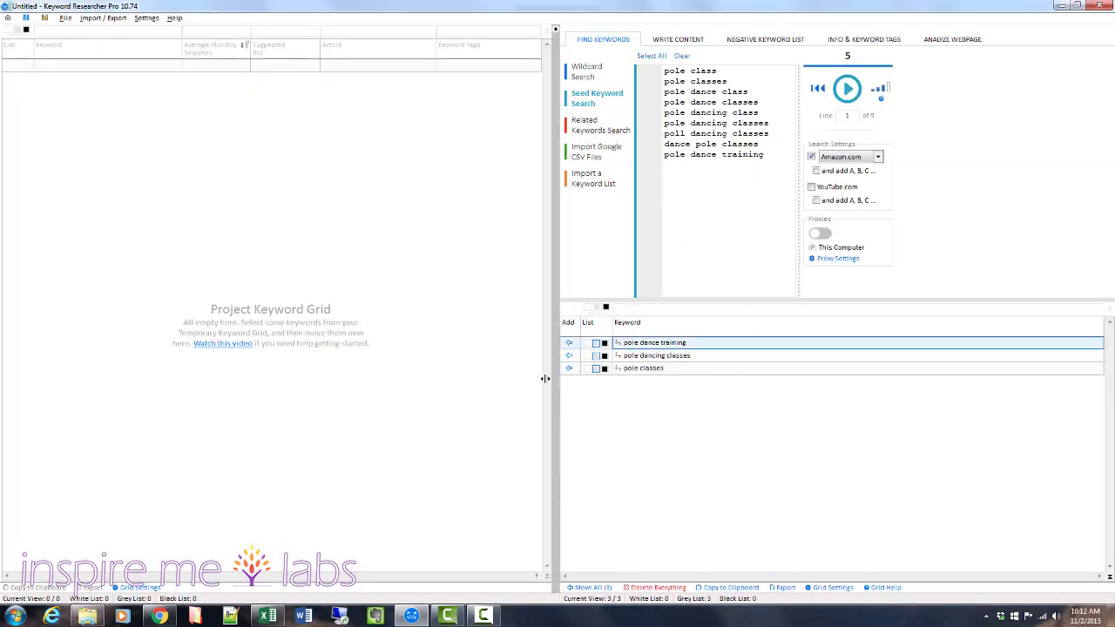
Replace the seed keywords with "pole moves" copied from cell A52 of keyword-sorting.xlsx in Excel, and run the Amazon.com search.
click(268, 616)
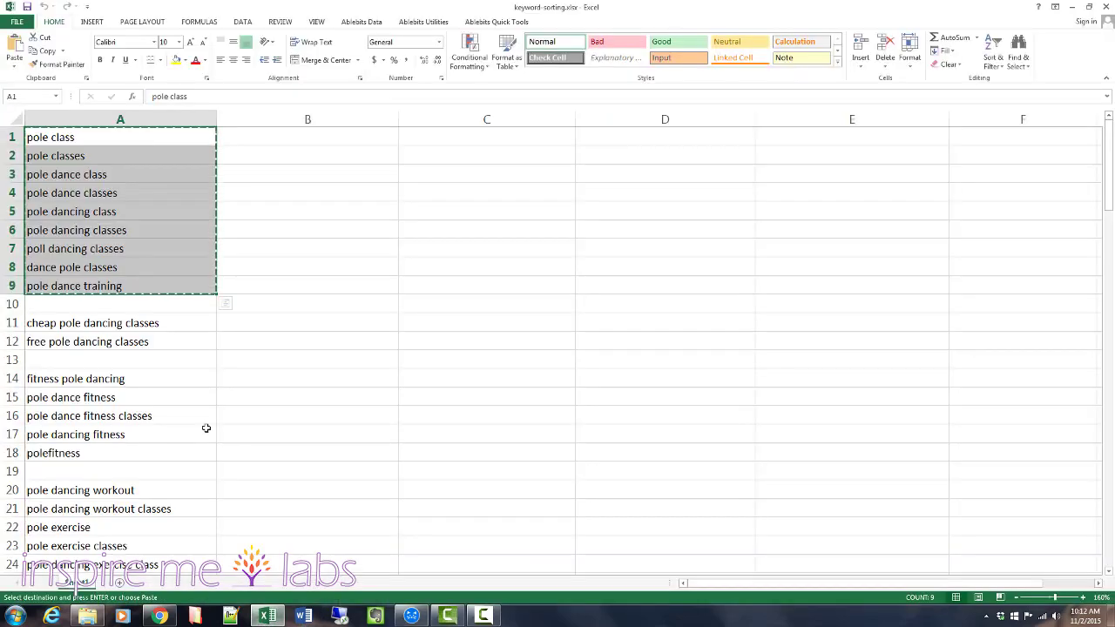
scroll(183, 408, down, 12)
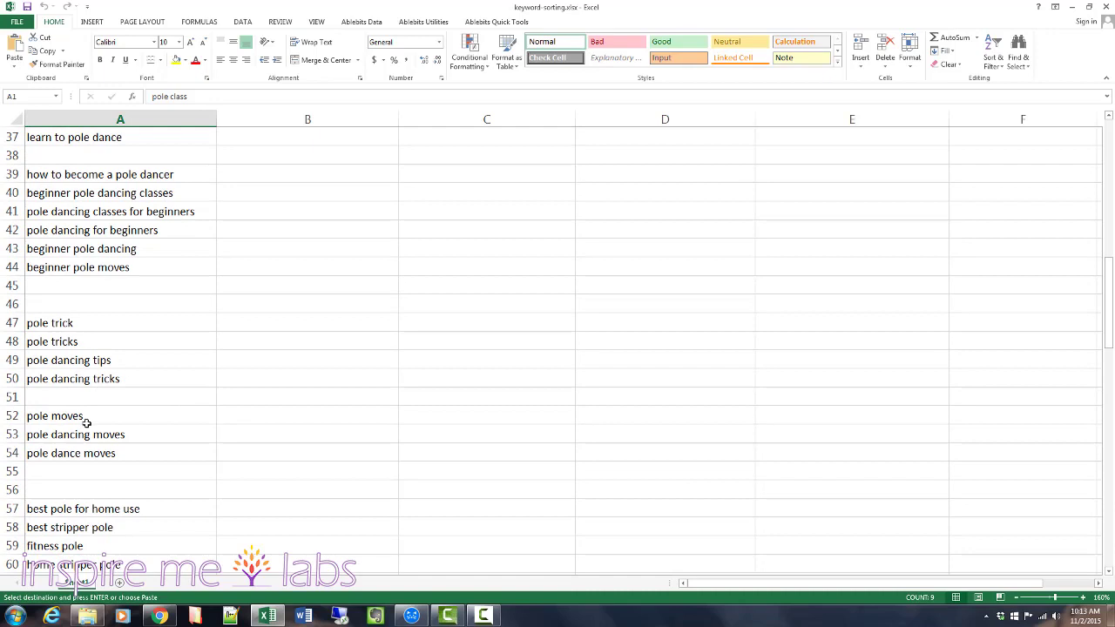
click(113, 412)
key(ctrl+c)
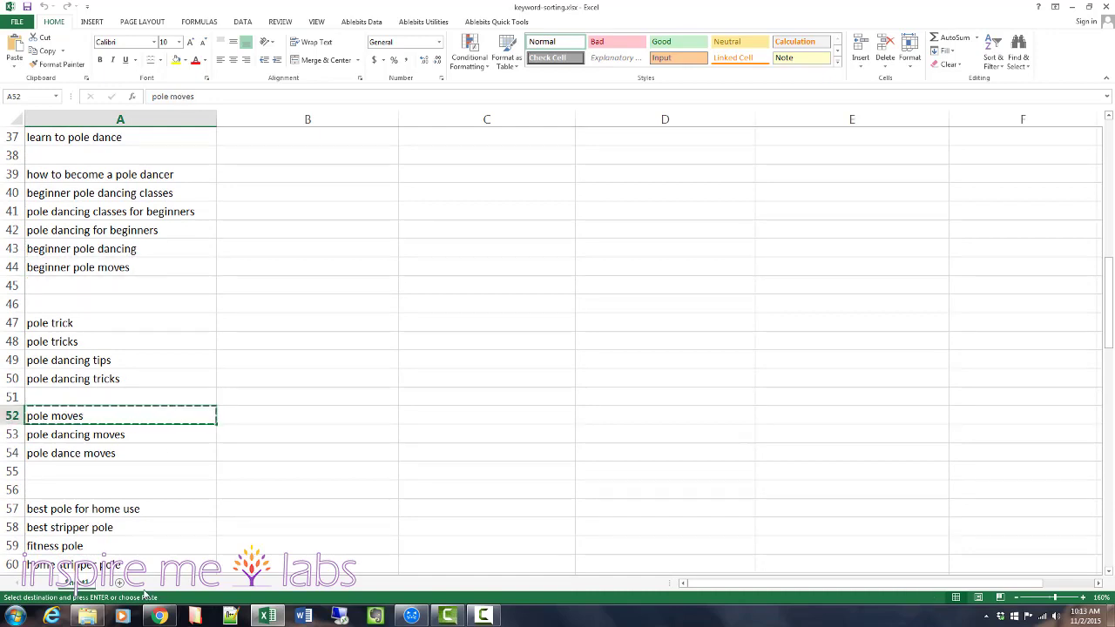
click(412, 616)
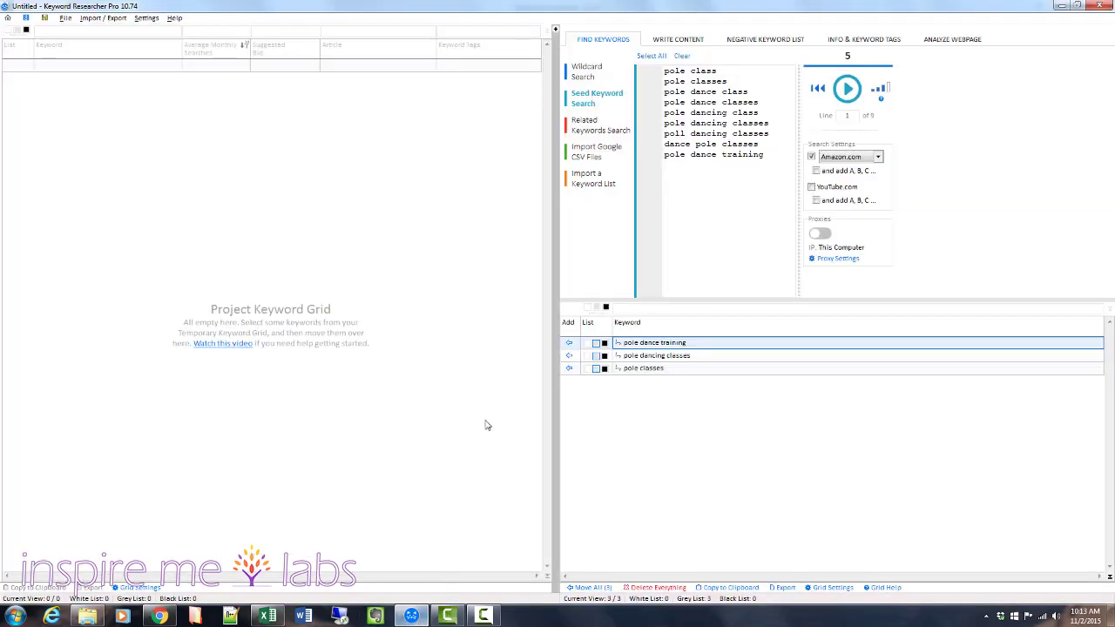
key(ctrl+a)
key(ctrl+v)
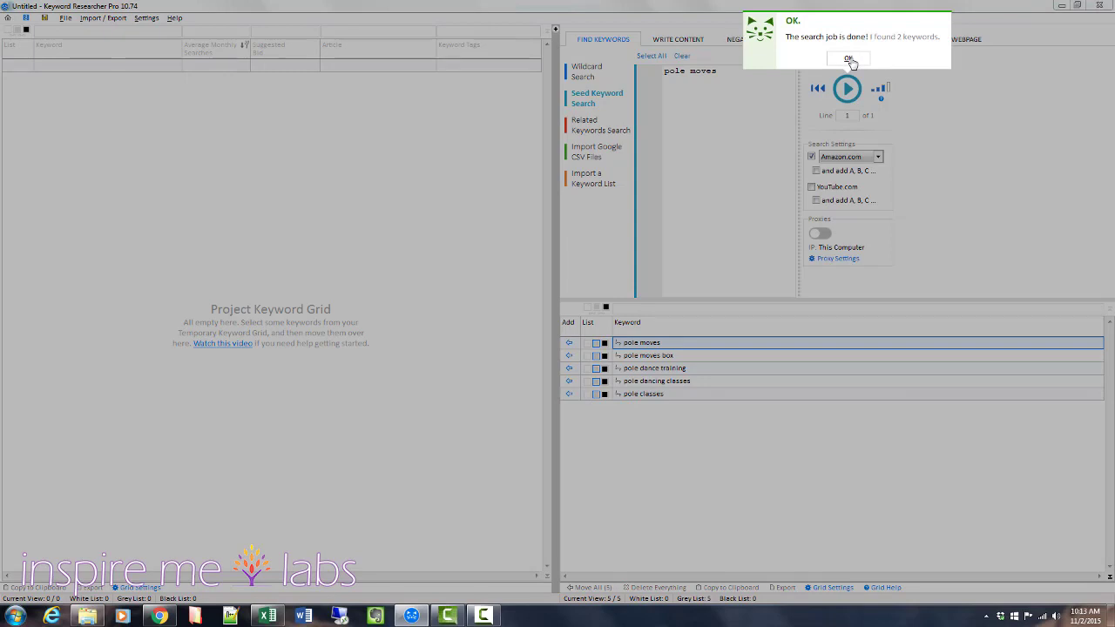
click(849, 60)
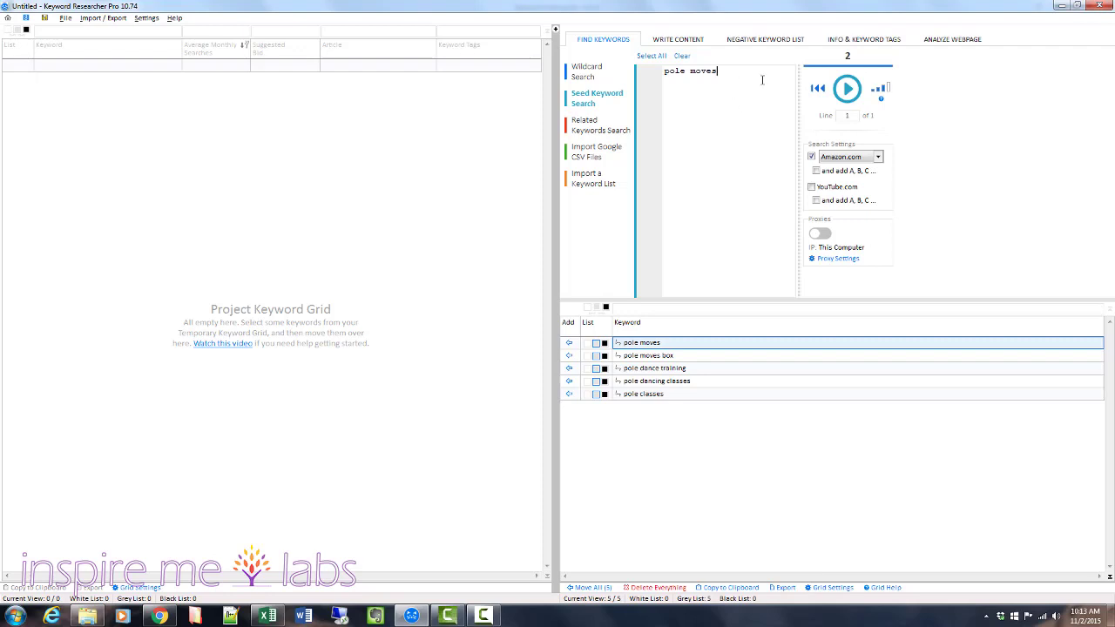
Replace the Related Keywords Search sample phrases with the keywords copied from cells A1:A9 of keyword-sorting.xlsx in Excel.
click(590, 130)
drag(751, 115, 581, 42)
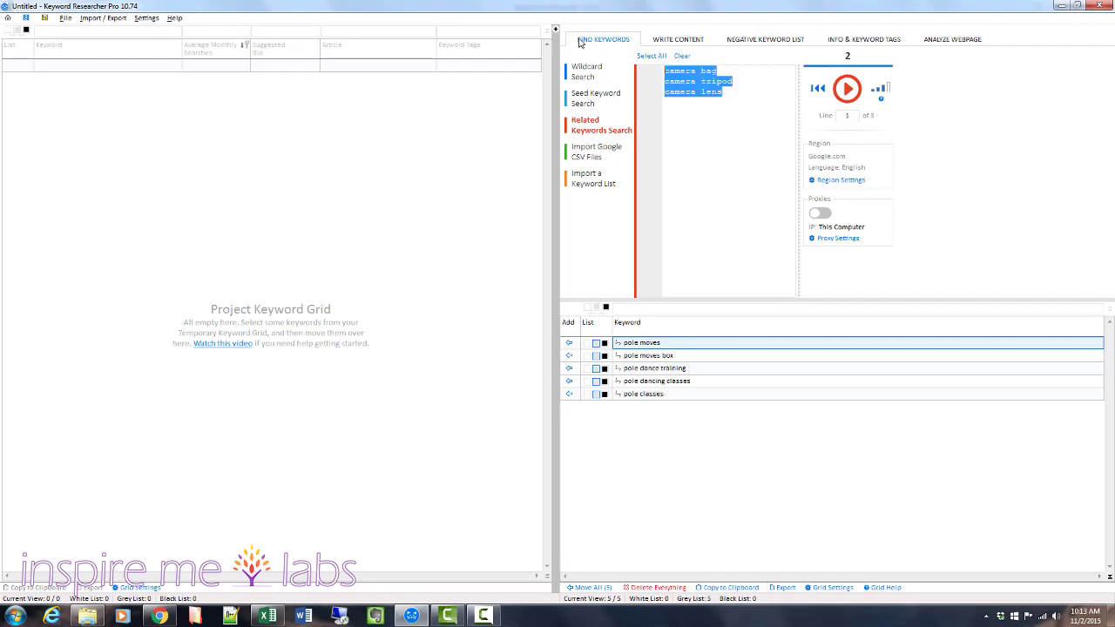
key(BackSpace)
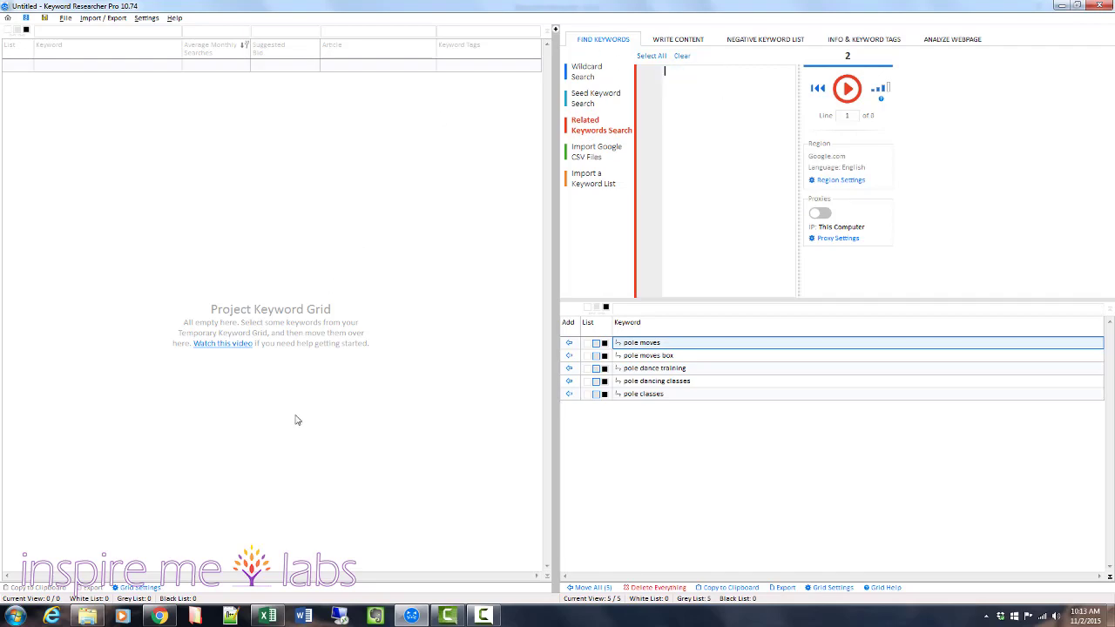
click(266, 616)
scroll(110, 250, up, 12)
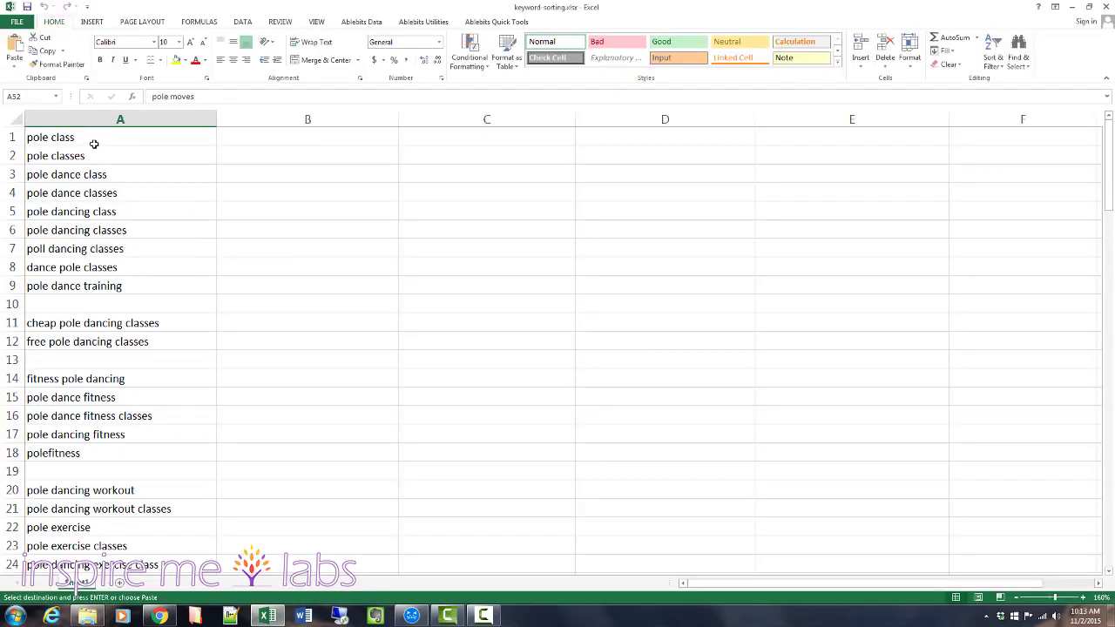
drag(93, 142, 95, 289)
key(ctrl+c)
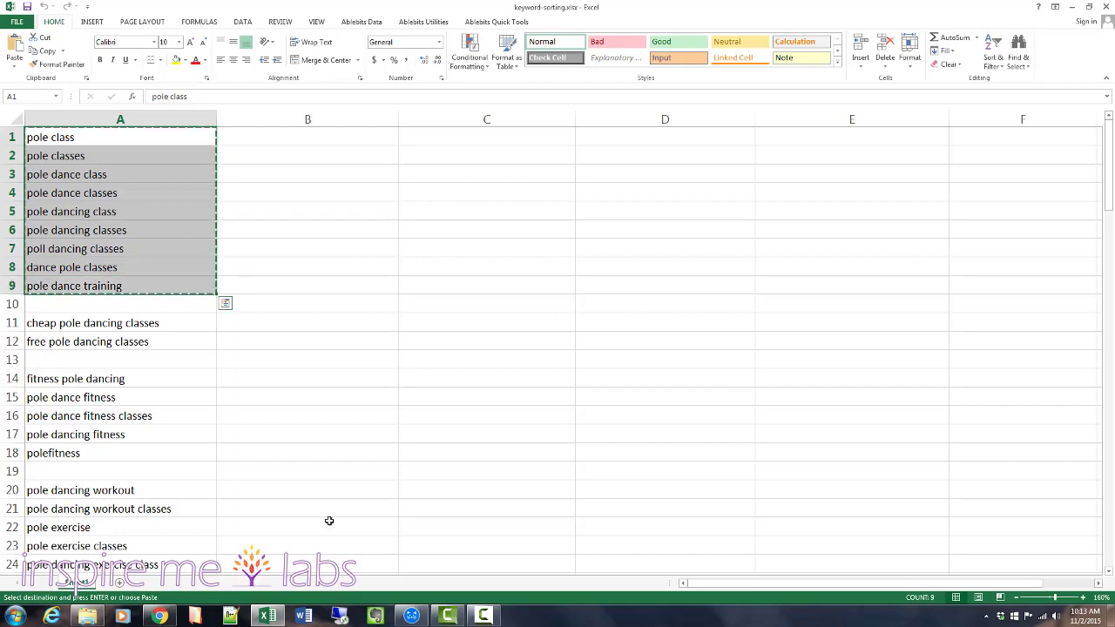
click(412, 617)
click(701, 169)
key(ctrl+v)
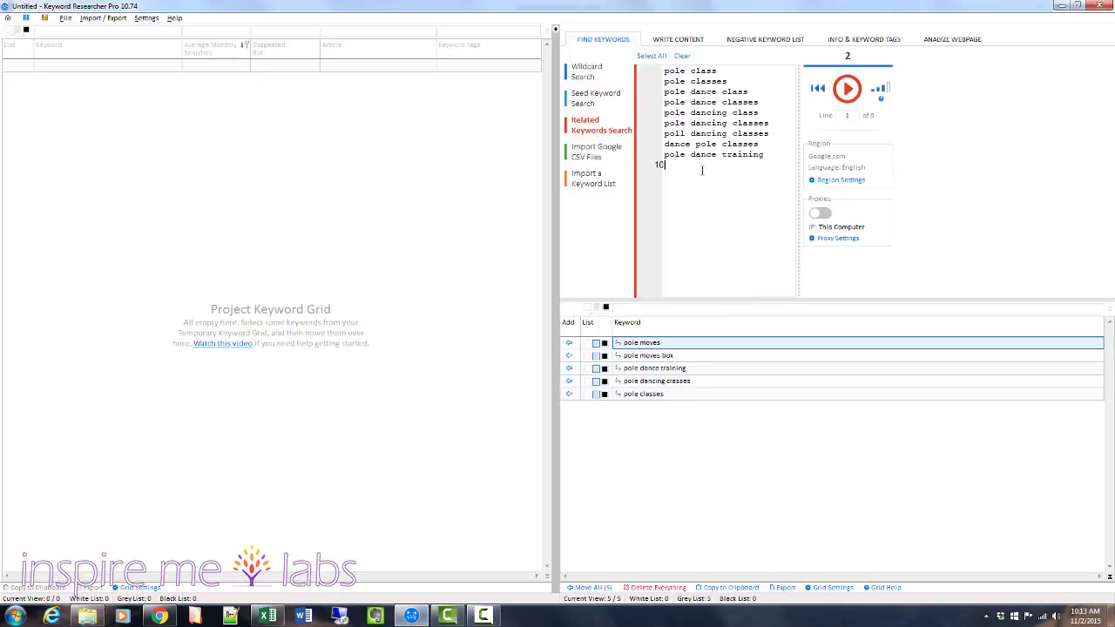
Run the related keywords search on the entered phrases and look through the keywords it generates.
click(843, 88)
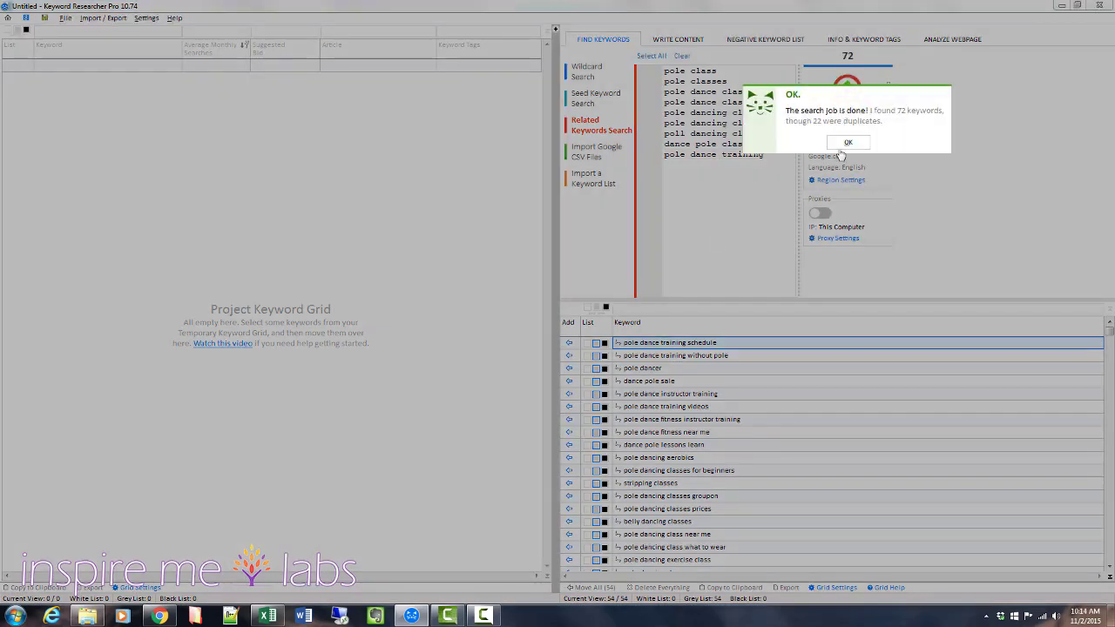
click(845, 145)
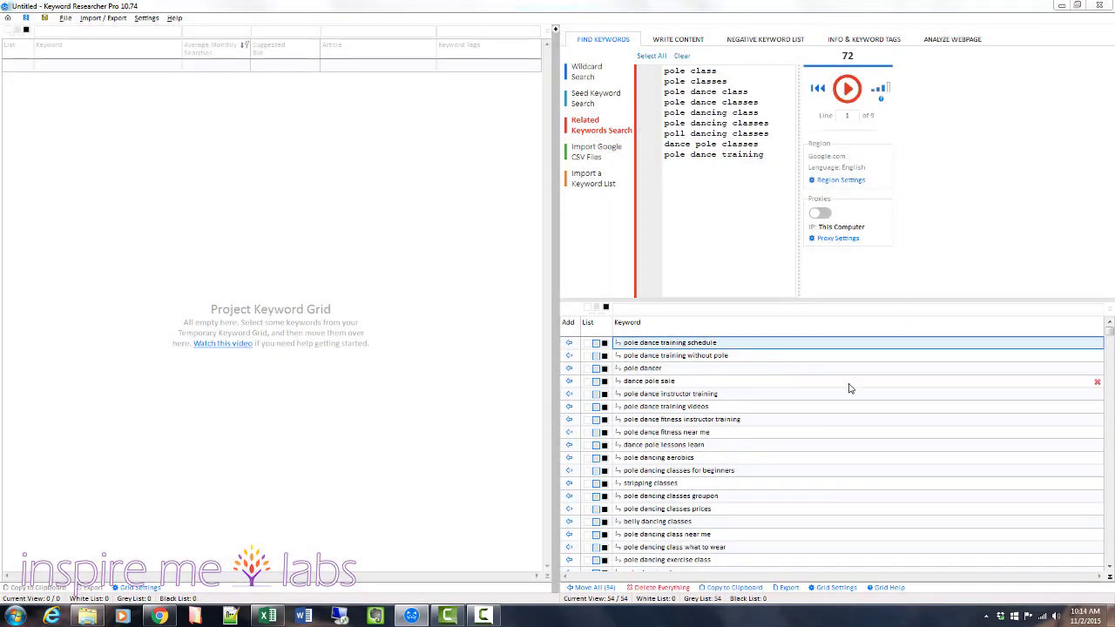
drag(1109, 335, 1109, 498)
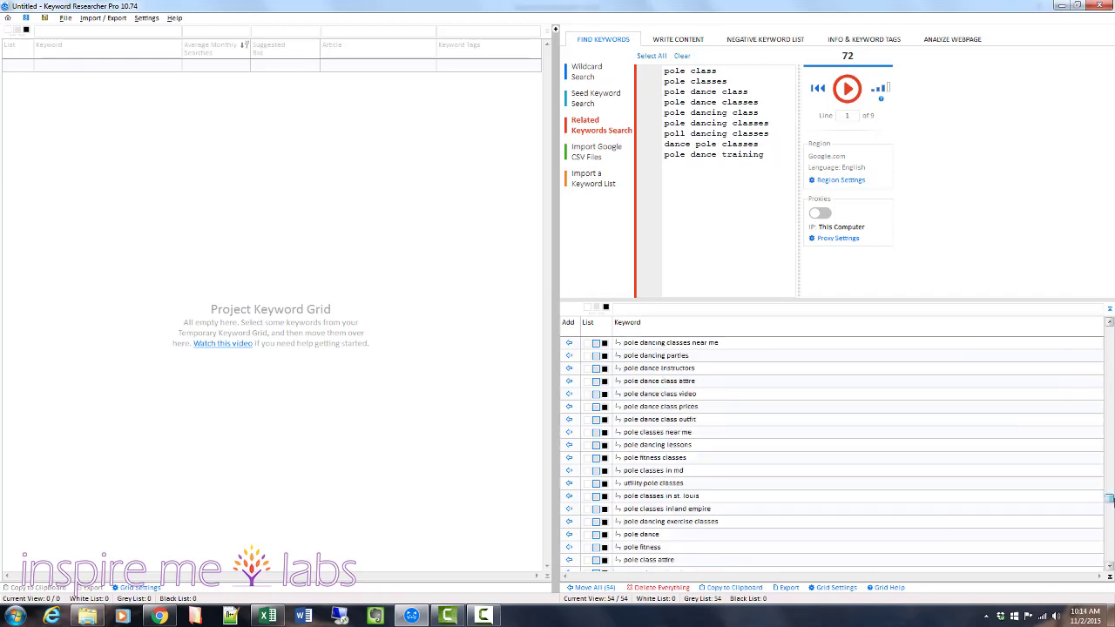
click(268, 615)
click(62, 139)
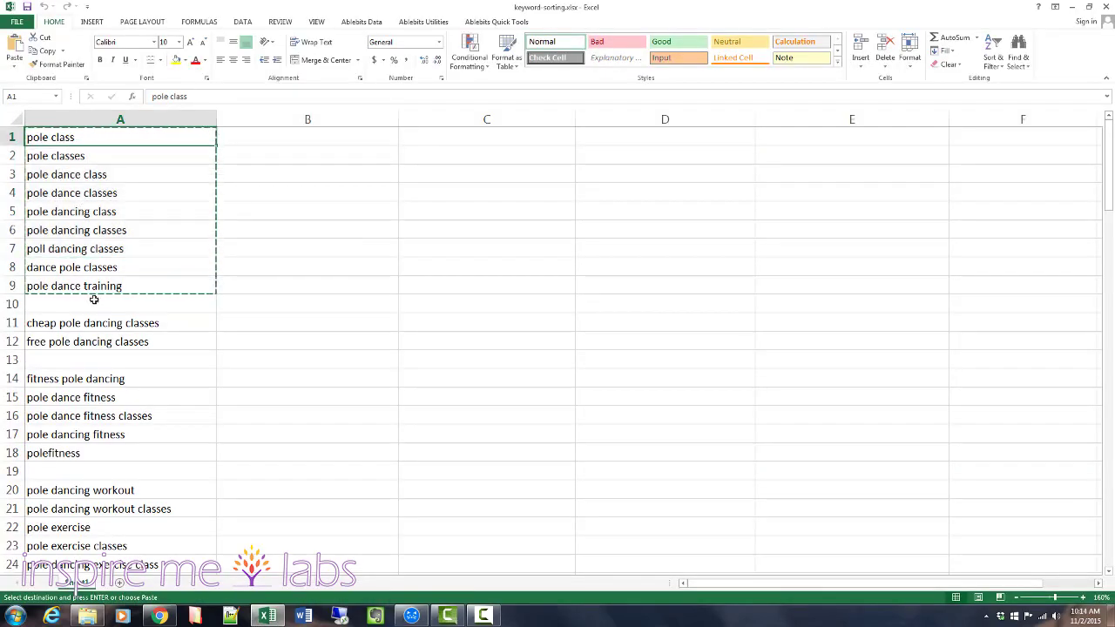
click(412, 616)
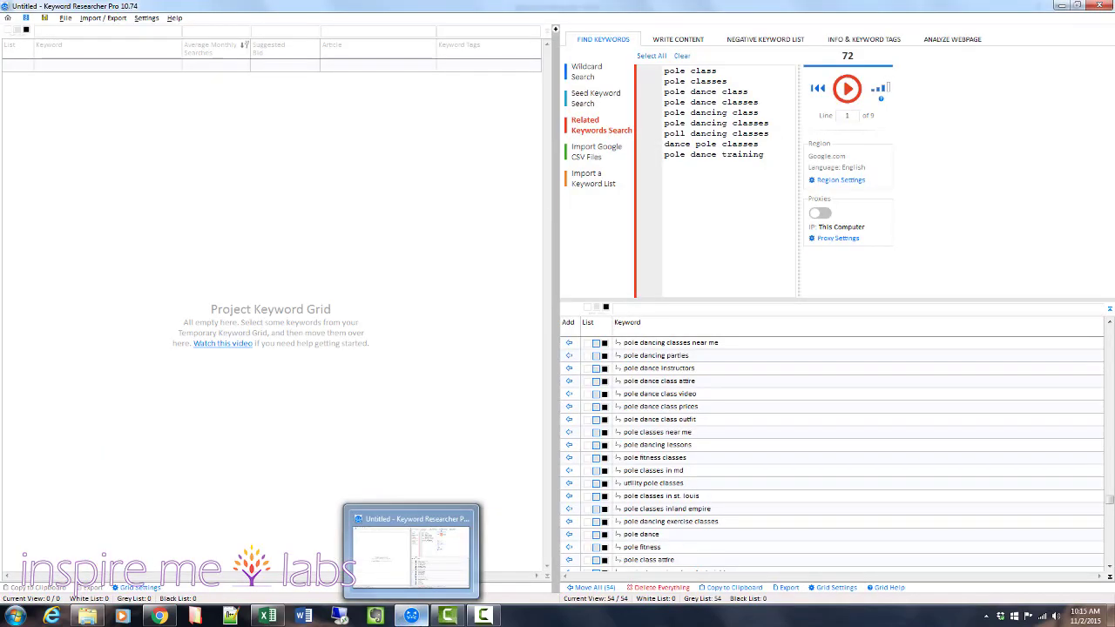
Switch to Excel and copy the pole class keywords in cells A1:A9 of keyword-sorting.xlsx.
click(266, 618)
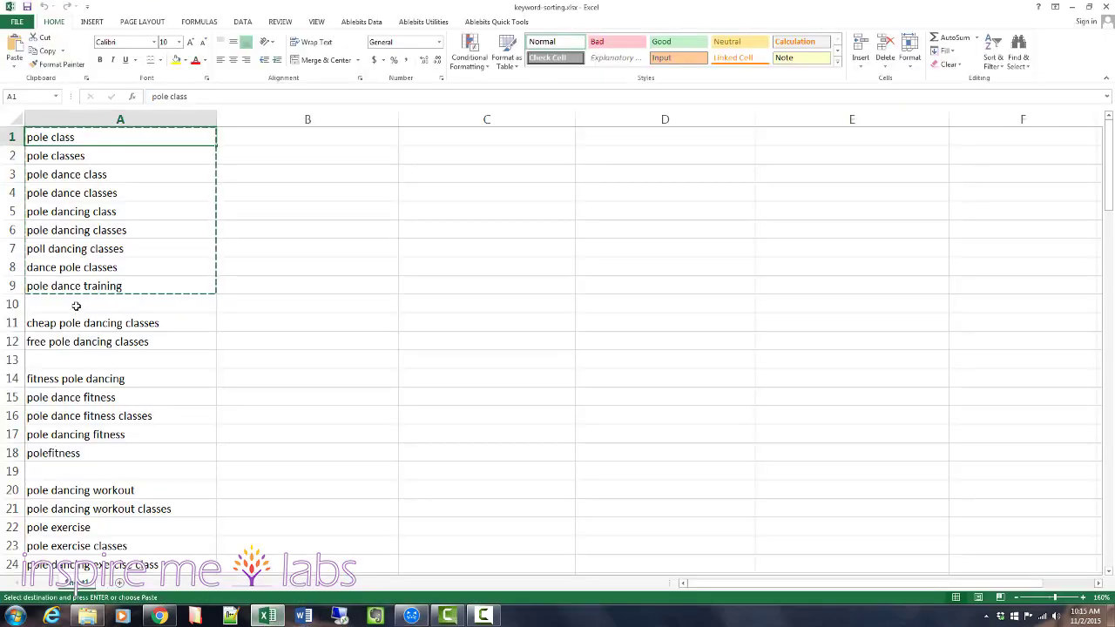
click(52, 172)
click(59, 140)
key(ctrl+v)
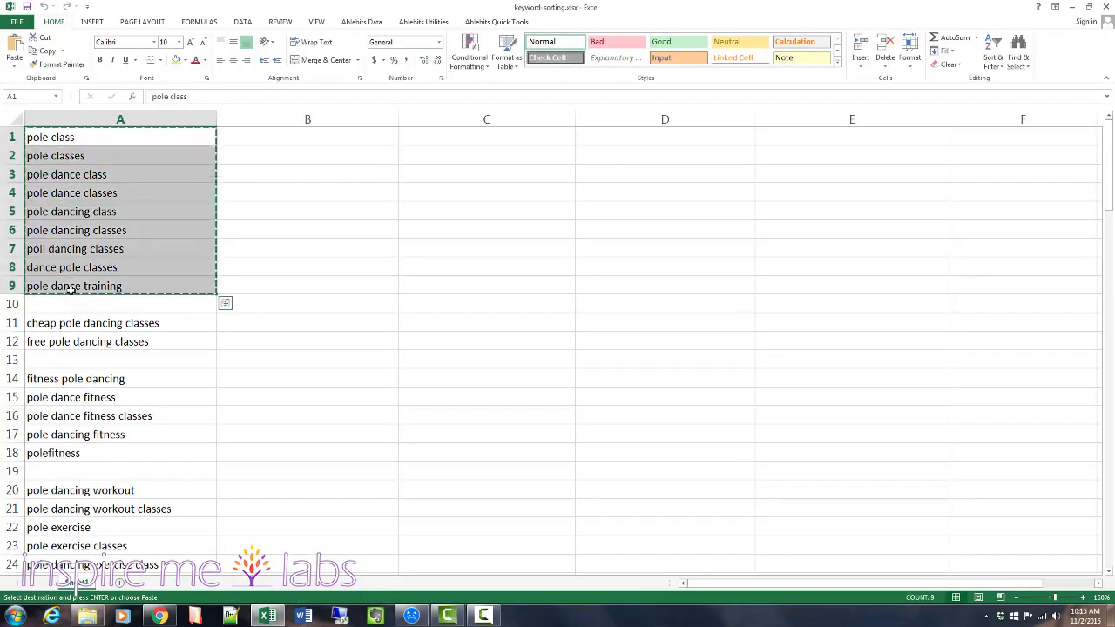
Switch to Google AdWords Keyword Planner in Chrome, get new keyword ideas using the copied keywords as product or service, and review the ad groups.
click(167, 615)
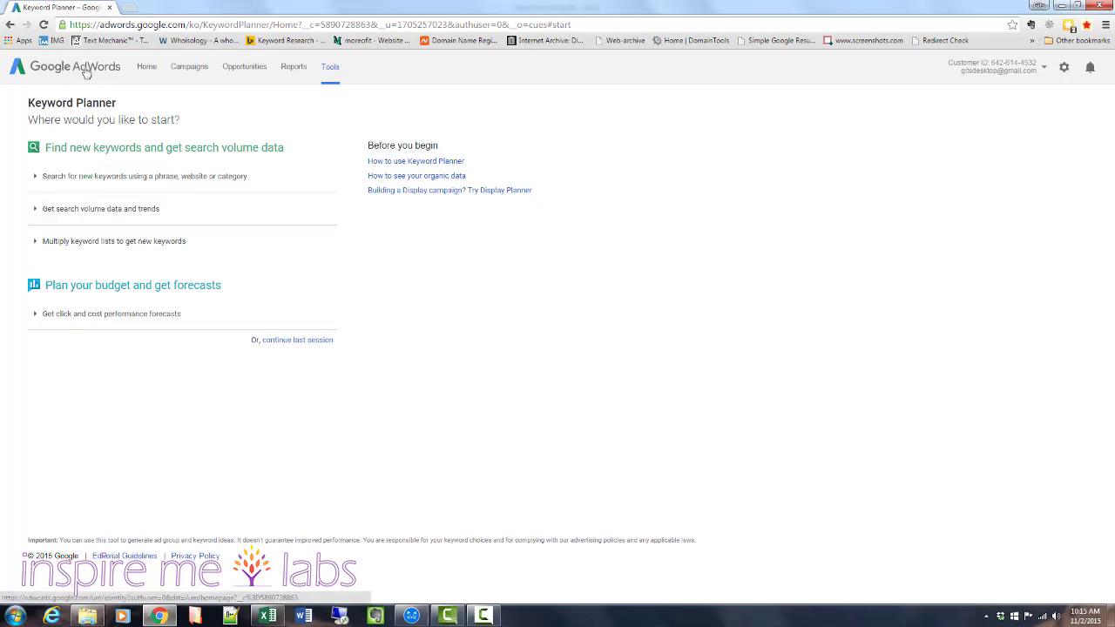
click(329, 67)
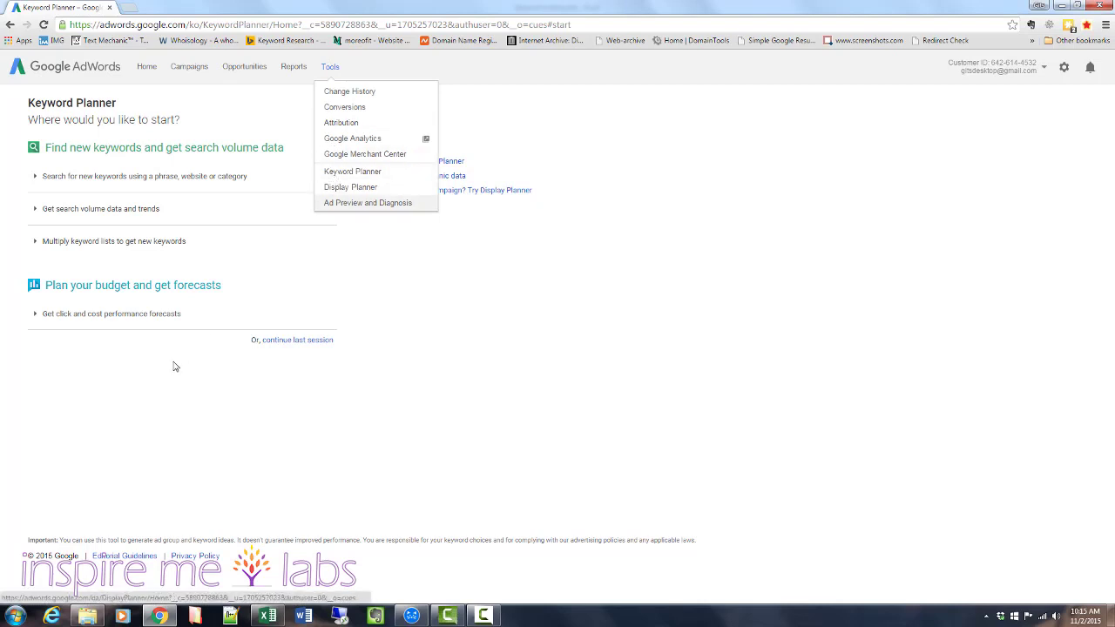
click(165, 404)
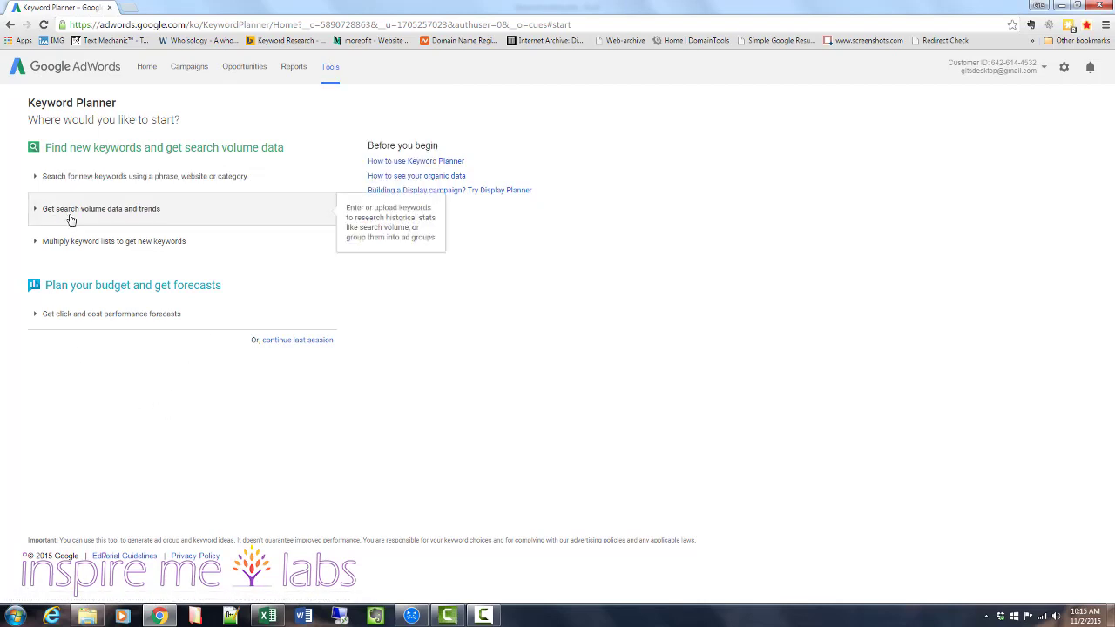
click(70, 216)
click(77, 179)
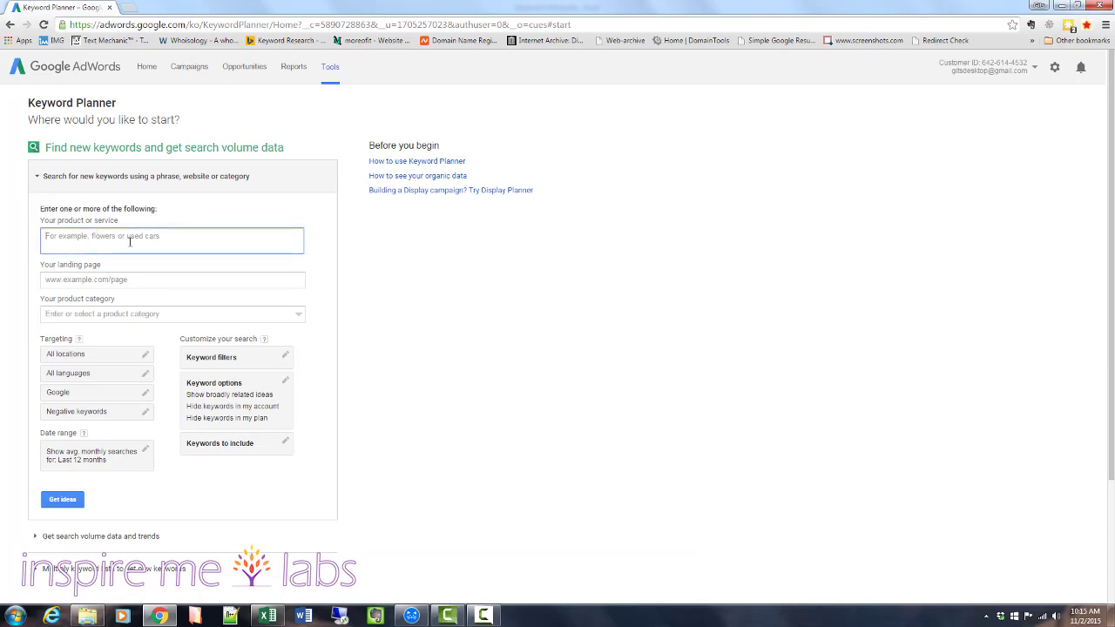
key(ctrl+v)
click(64, 499)
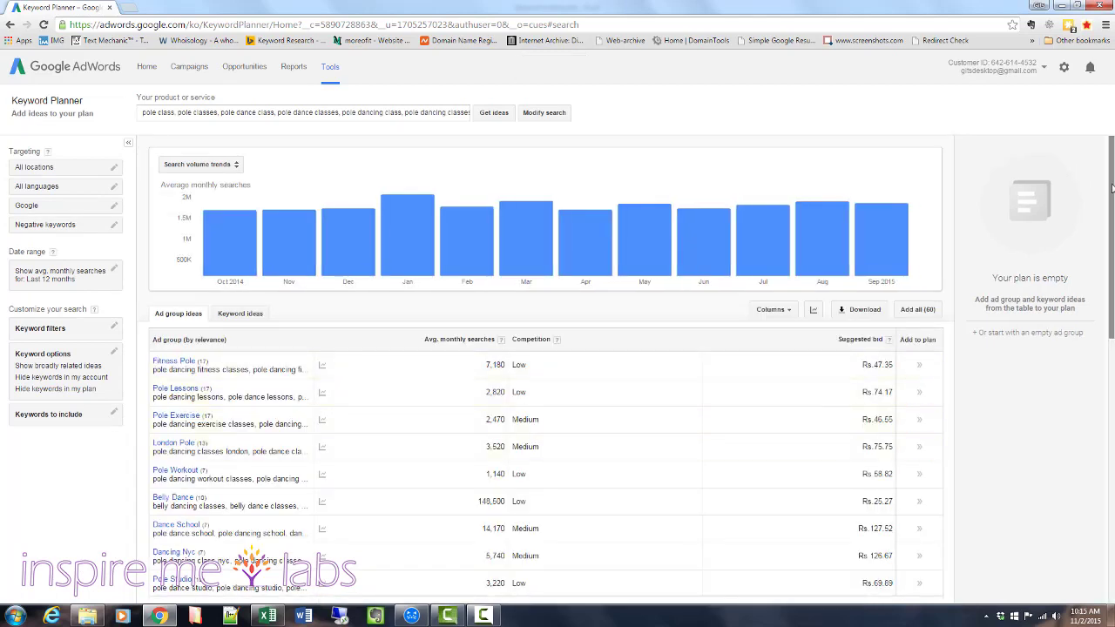
mouse_move(1112, 209)
mouse_down()
mouse_move(1111, 307)
mouse_move(1111, 207)
mouse_up()
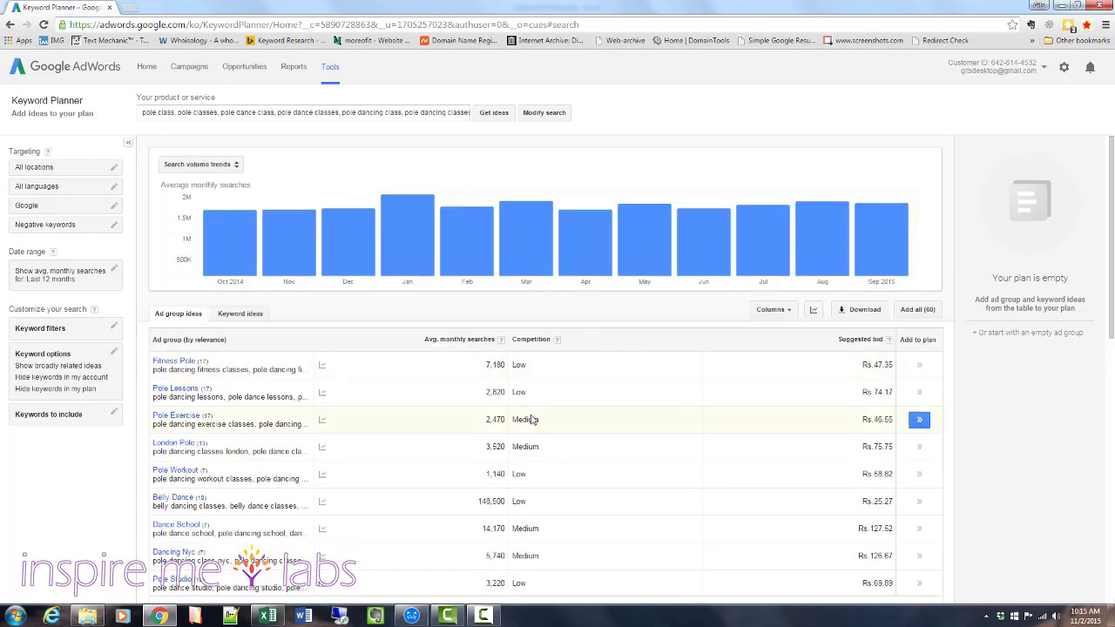
mouse_move(411, 617)
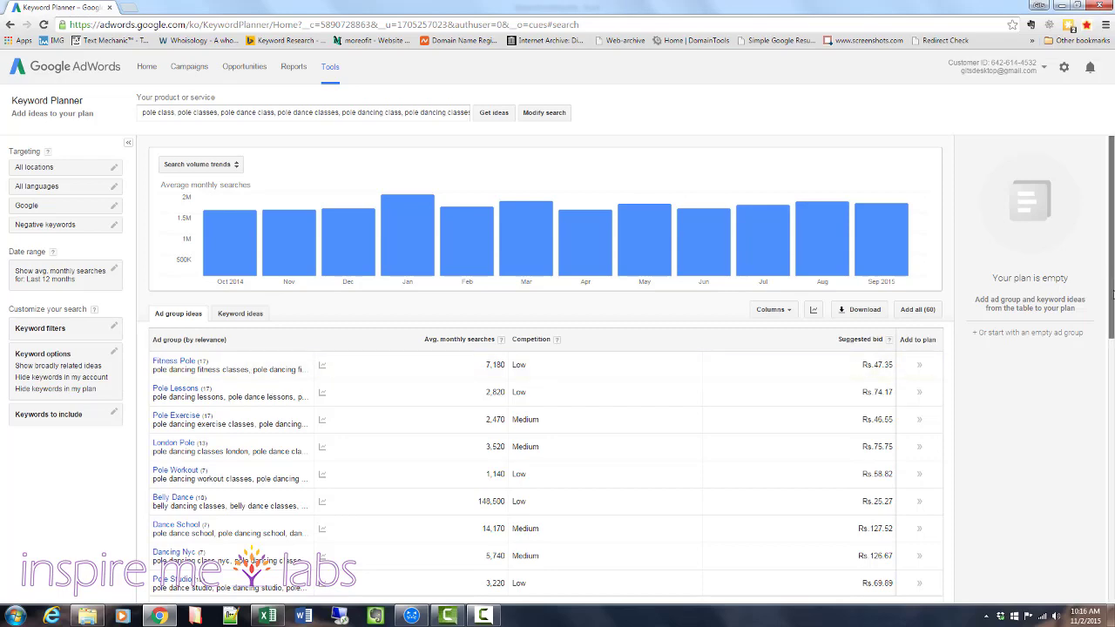
Download the keyword ideas' historical statistics as an Excel CSV, save the file, and open it in Excel.
drag(1112, 340, 1112, 231)
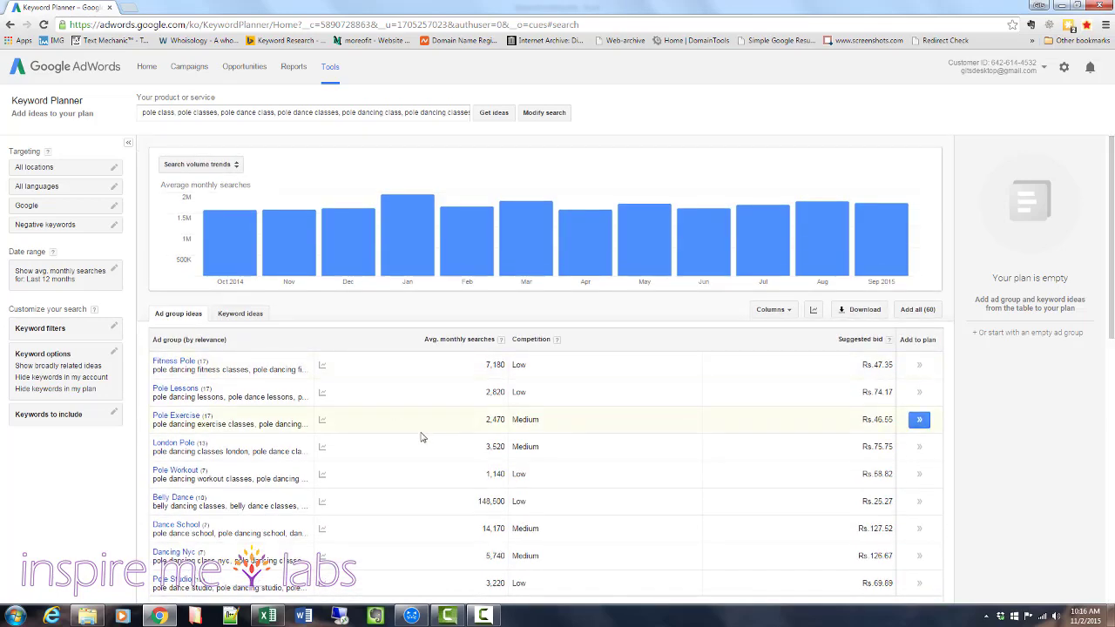
scroll(423, 441, down, 5)
scroll(822, 404, up, 5)
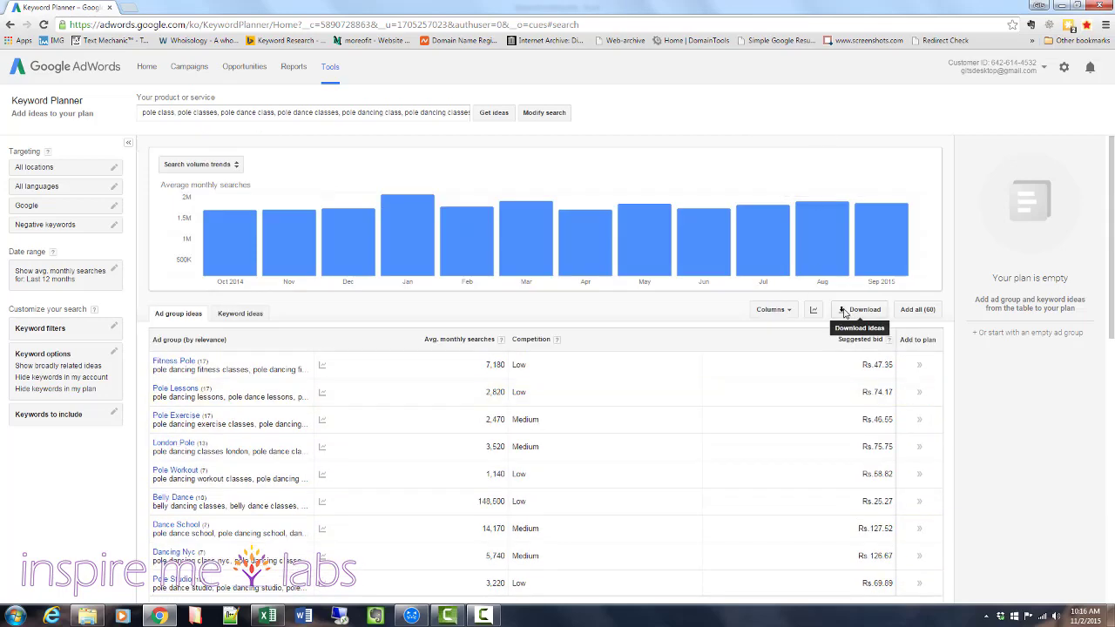
click(843, 312)
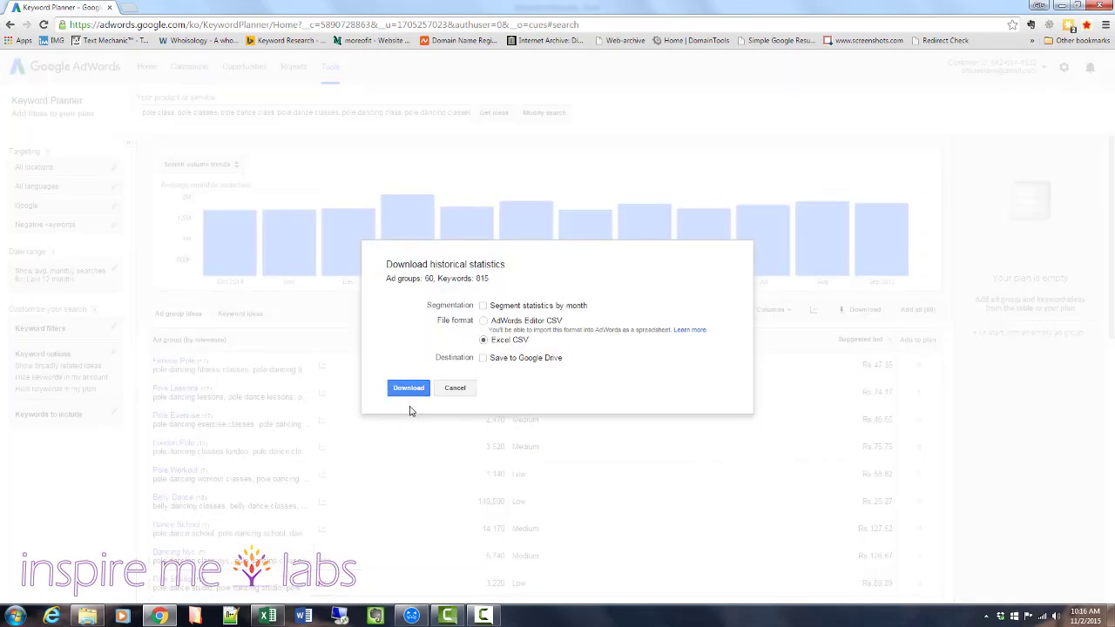
click(408, 389)
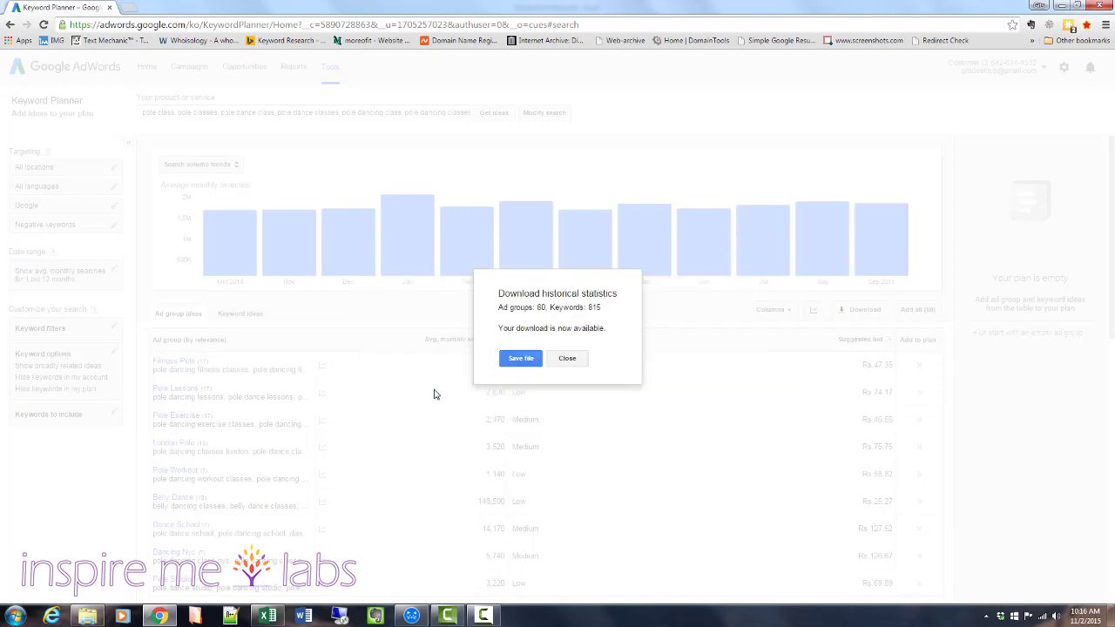
click(527, 360)
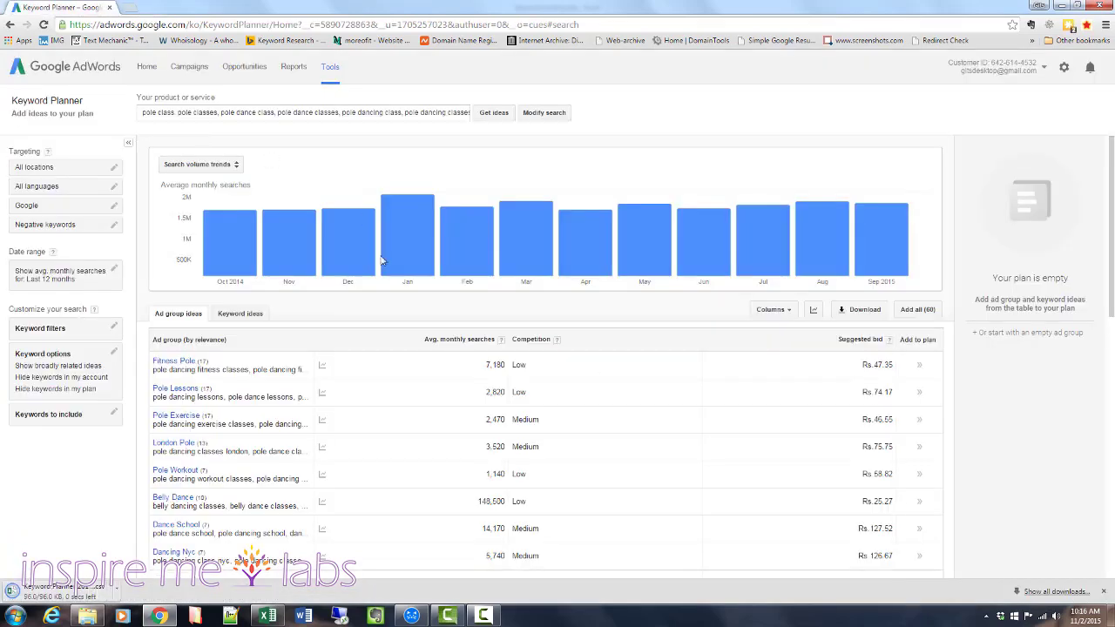
click(68, 596)
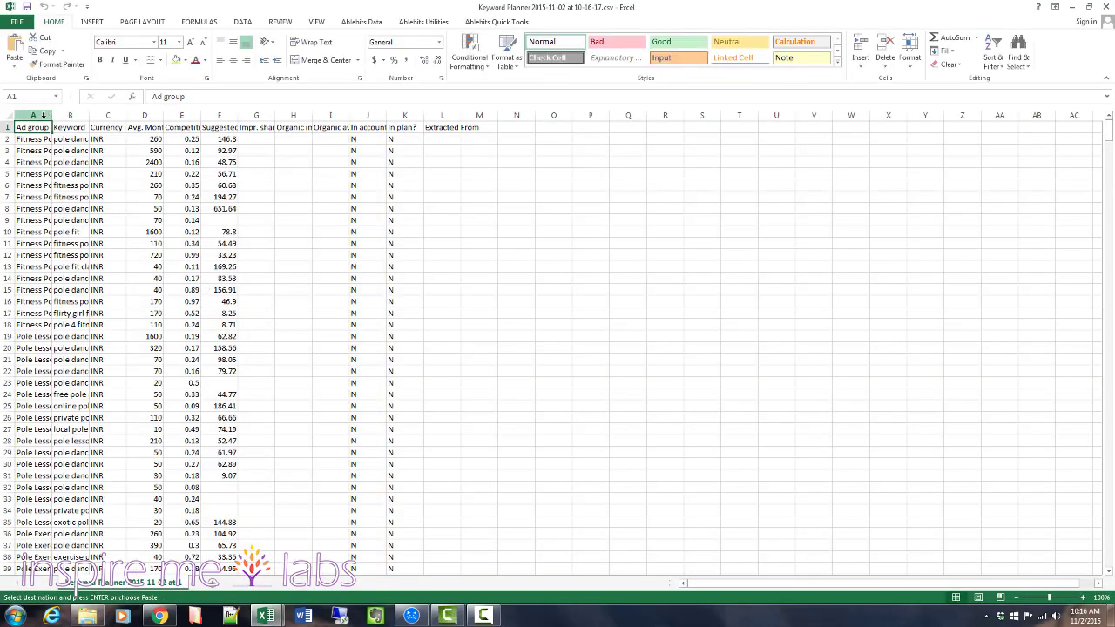
Delete the Ad group column from the downloaded Keyword Planner sheet.
click(41, 114)
double_click(52, 114)
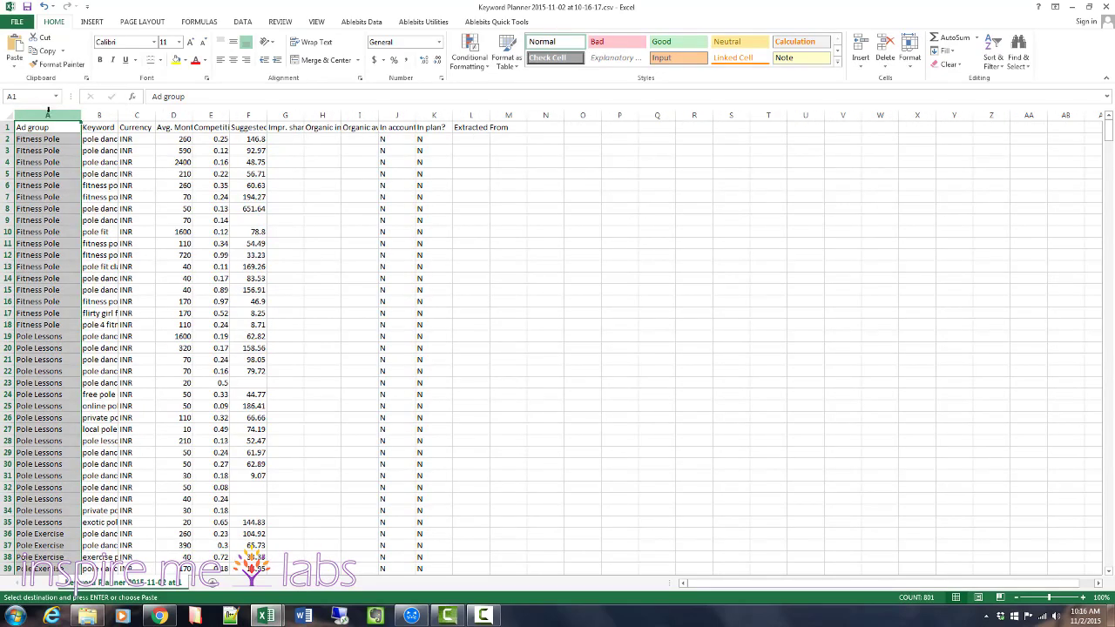
right_click(48, 110)
click(75, 203)
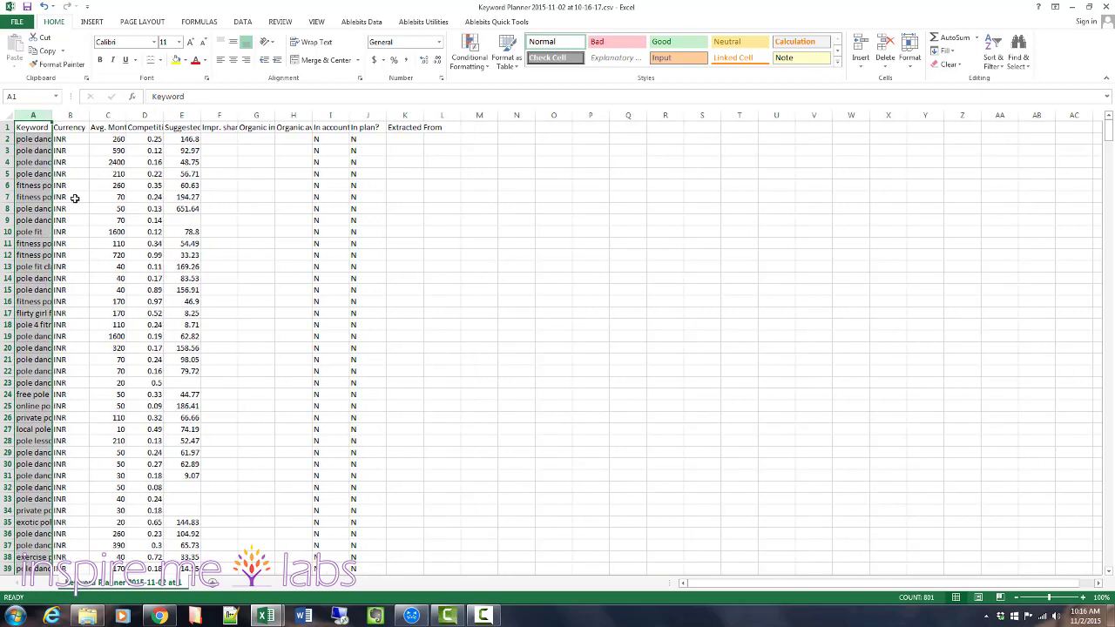
Widen the Keyword column and delete the Currency column beside it.
drag(53, 114, 85, 114)
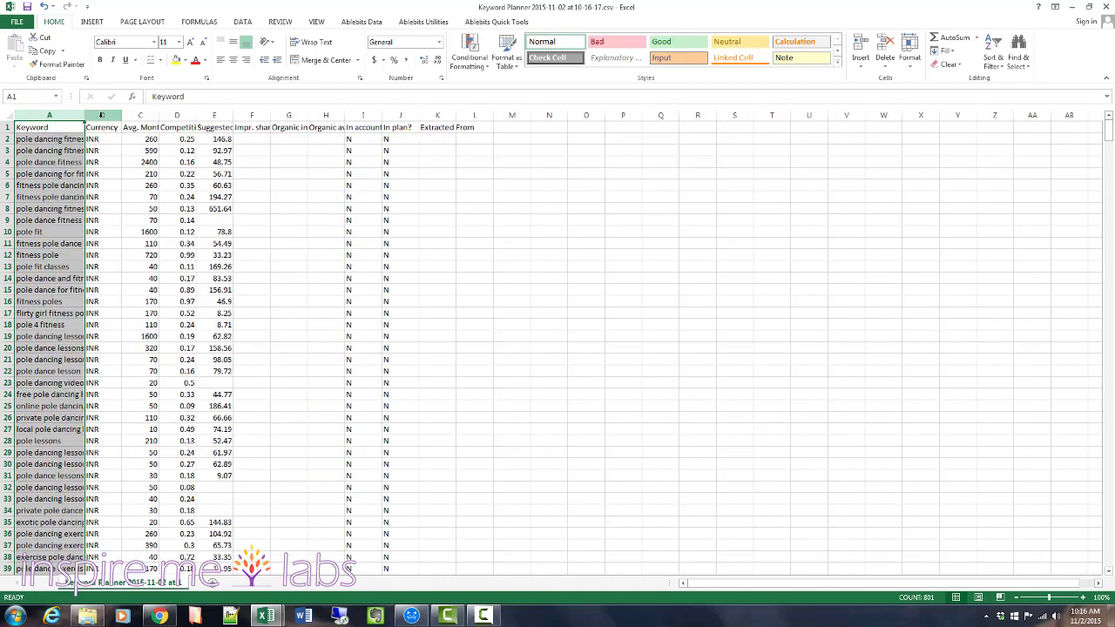
click(104, 114)
right_click(108, 114)
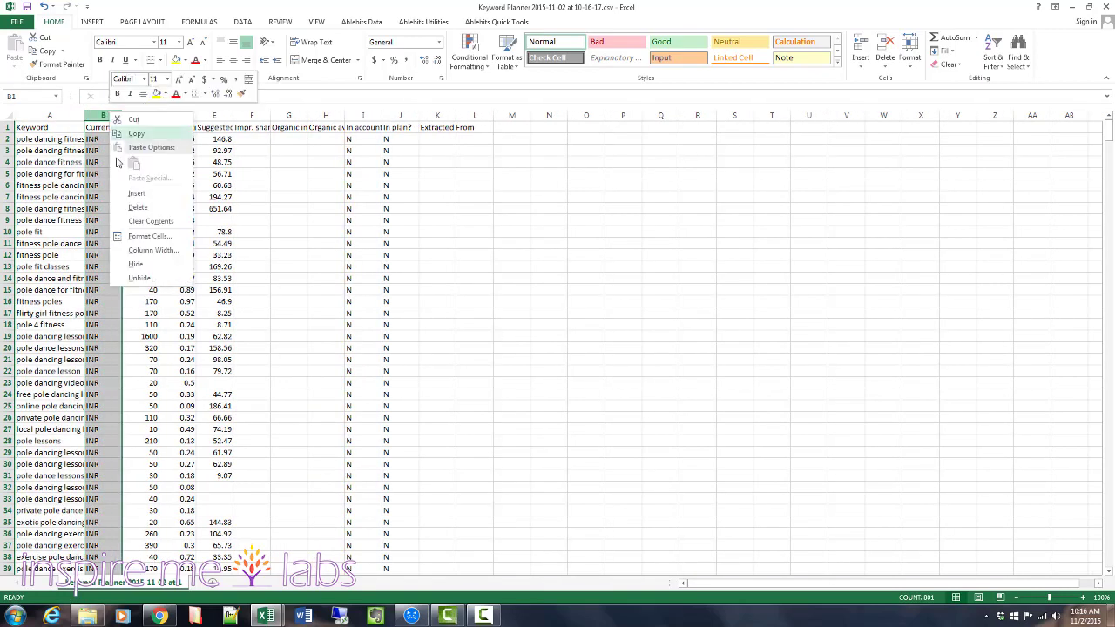
click(136, 208)
click(251, 289)
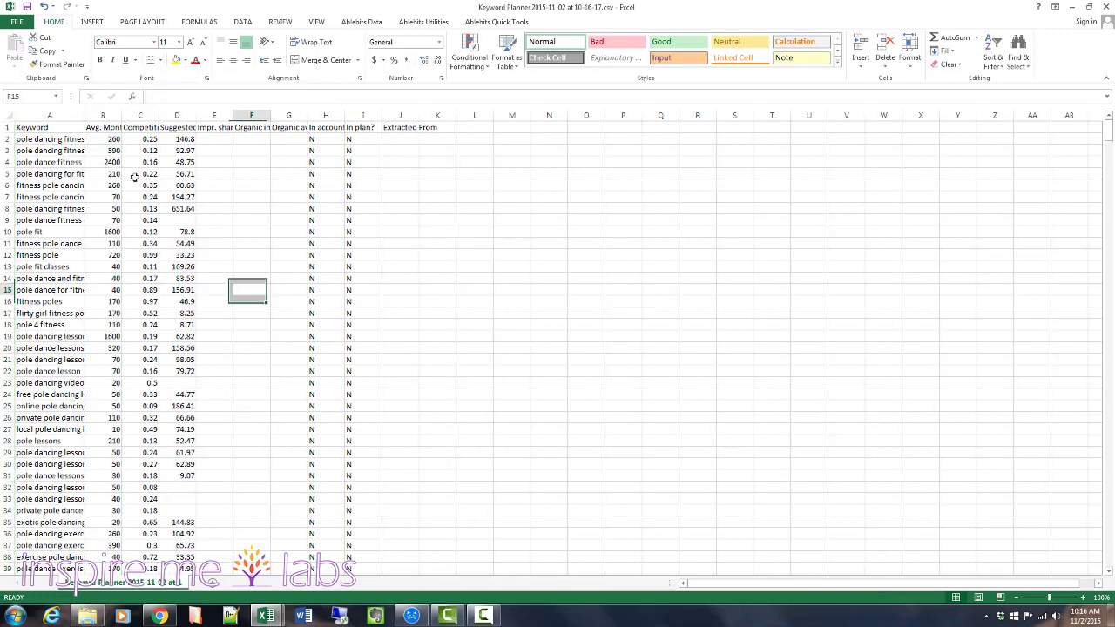
Delete the Competition column from the keyword sheet.
click(139, 114)
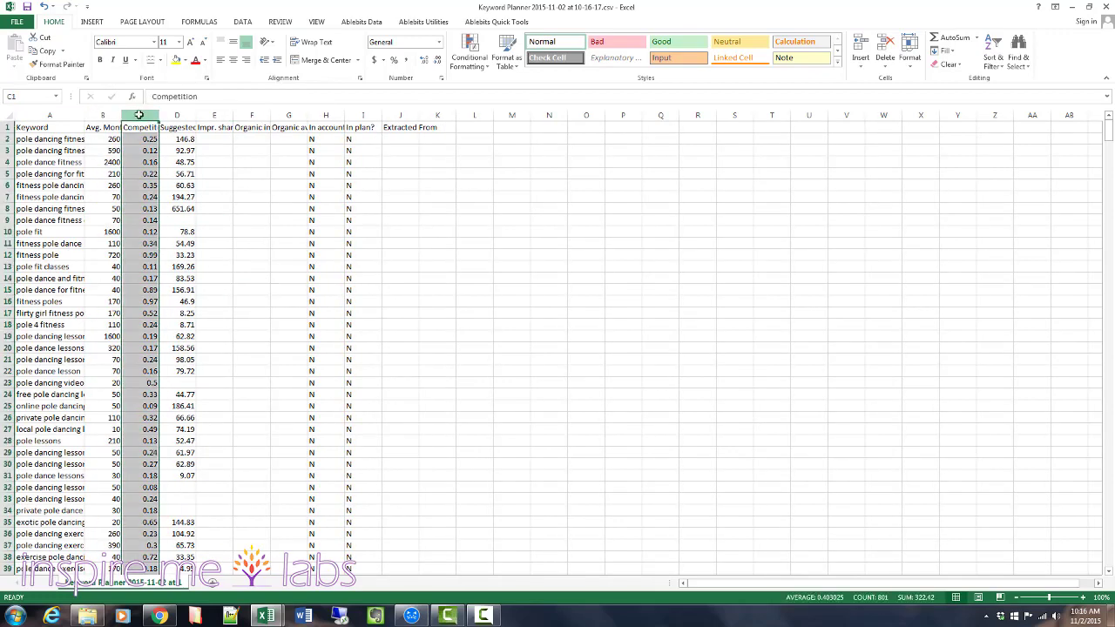
drag(158, 114, 210, 115)
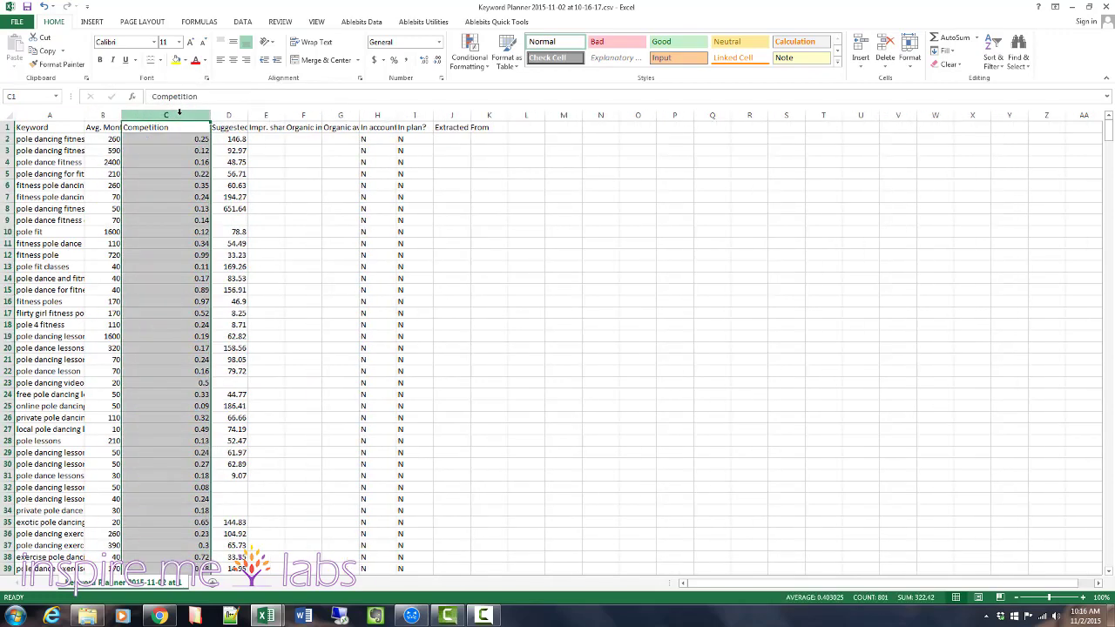
right_click(177, 114)
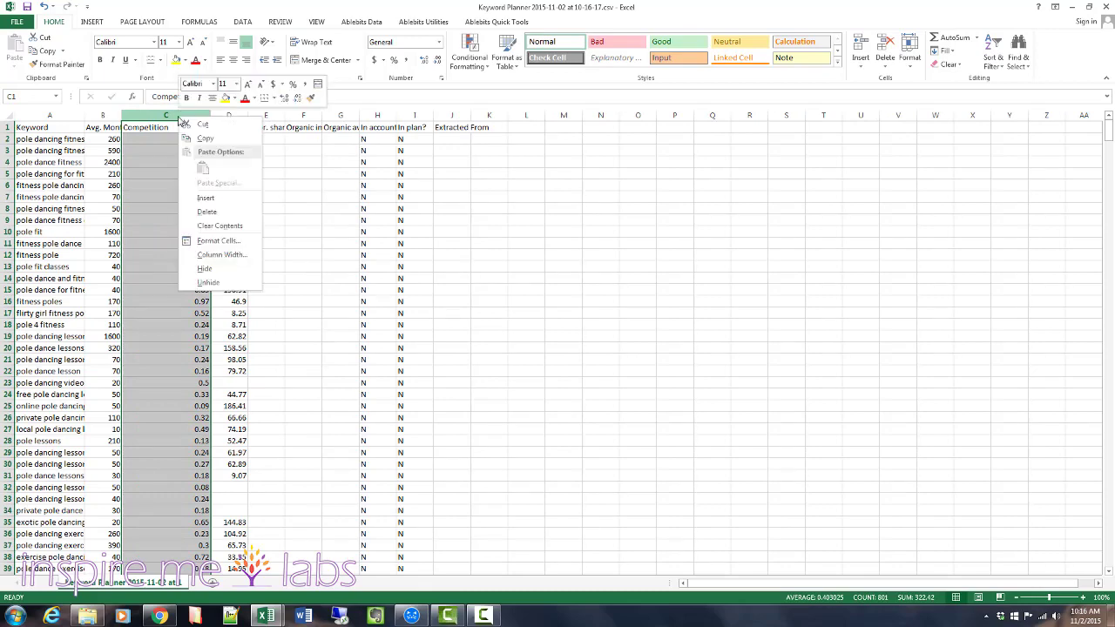
click(203, 213)
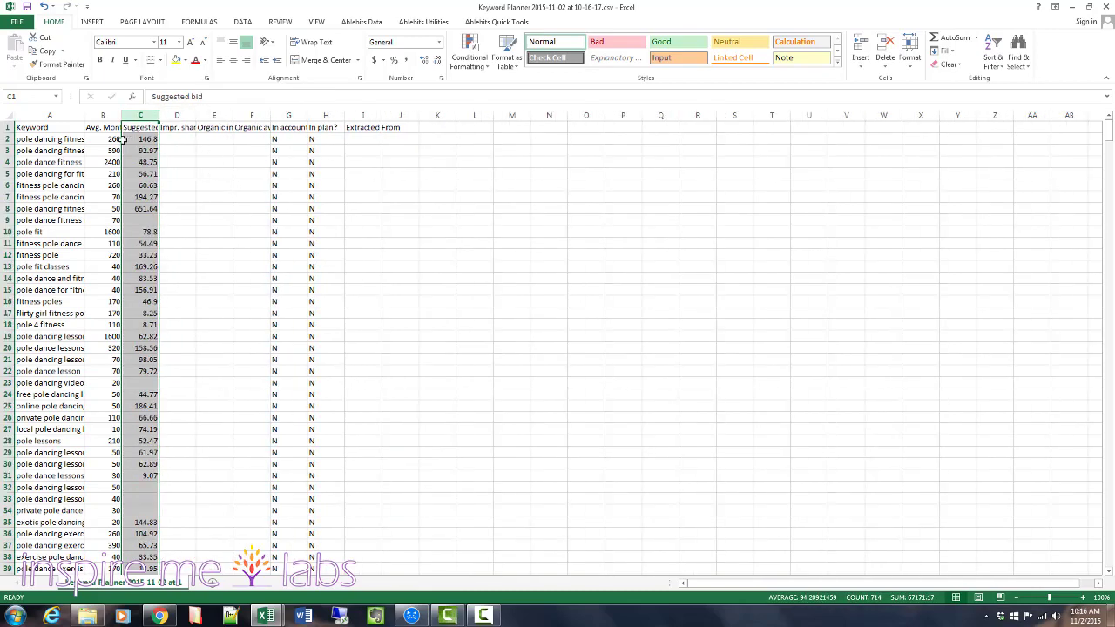
Check the headers of the first three columns and delete columns D to J, from Impr. share through Extracted From.
click(21, 127)
click(110, 127)
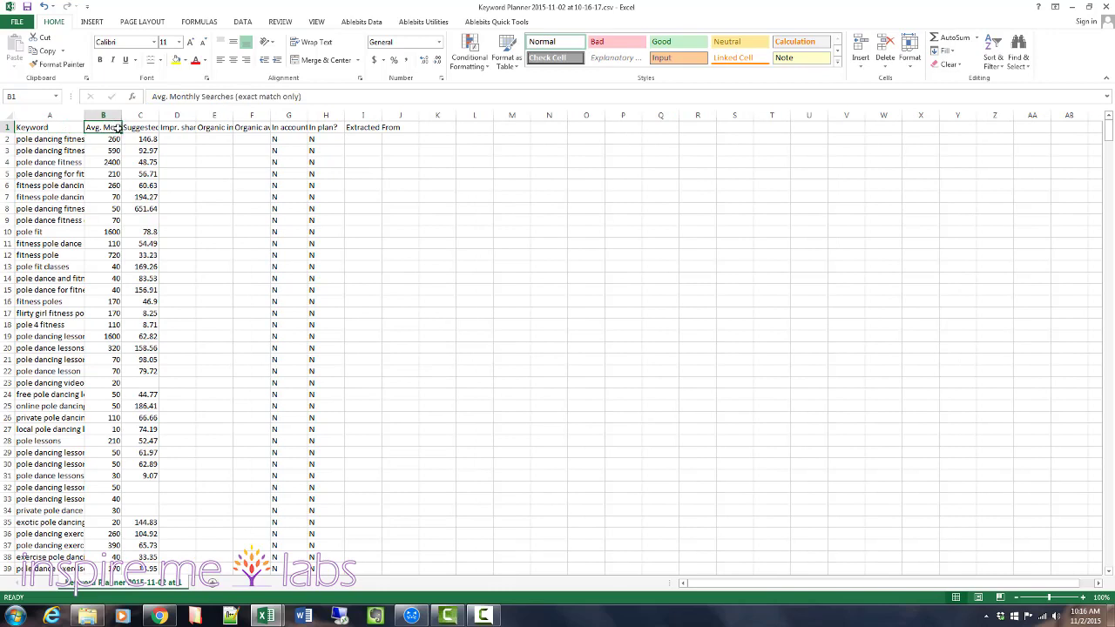
click(139, 127)
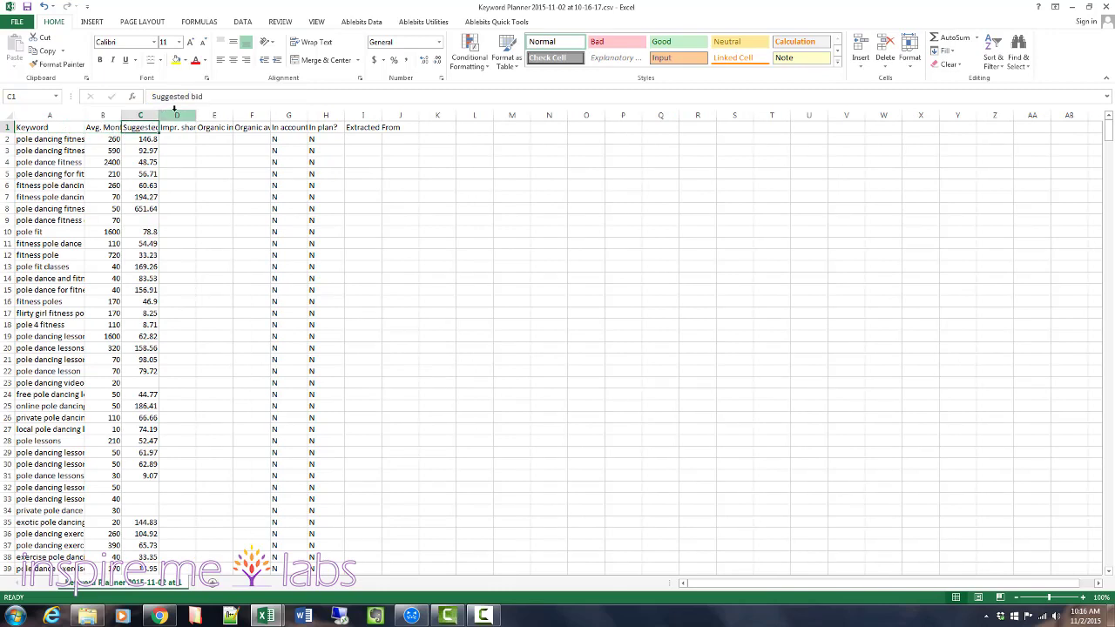
drag(174, 108, 416, 115)
right_click(252, 116)
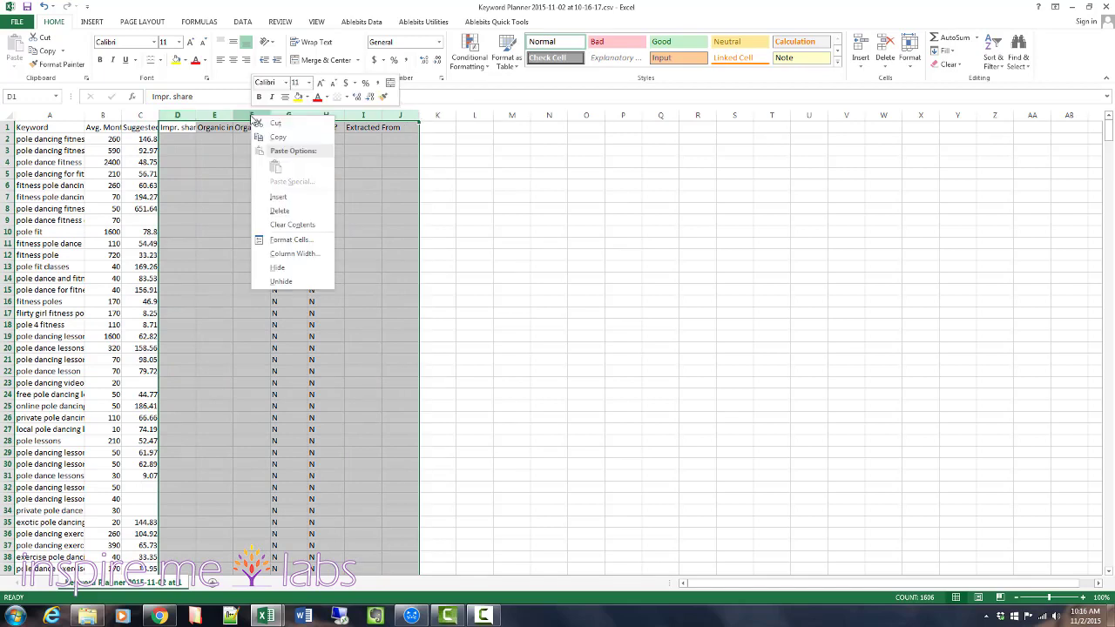
click(280, 211)
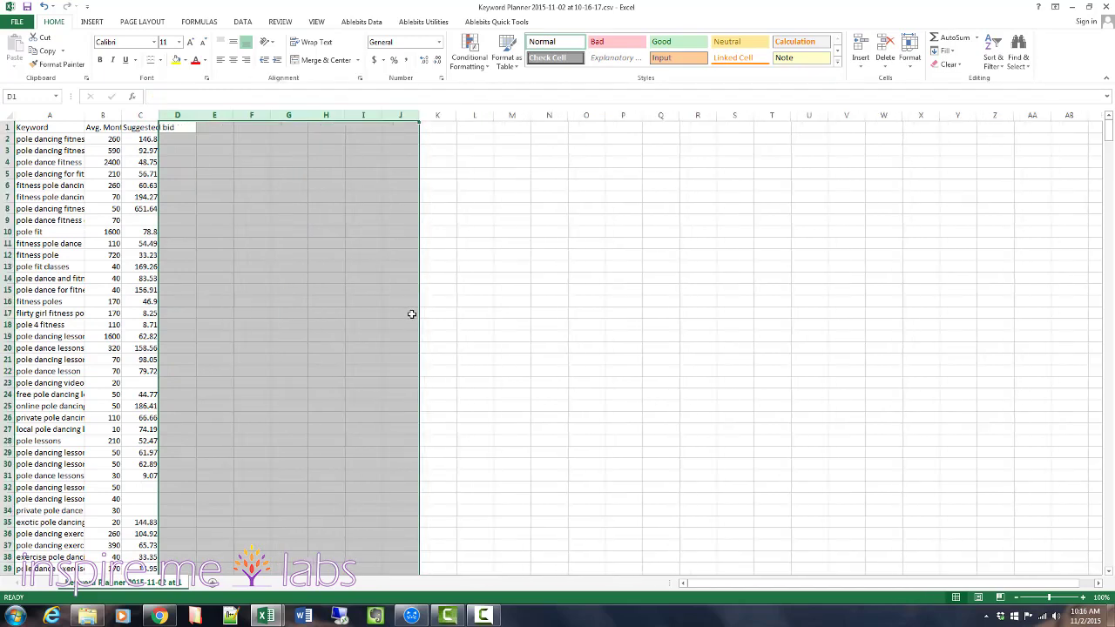
click(251, 232)
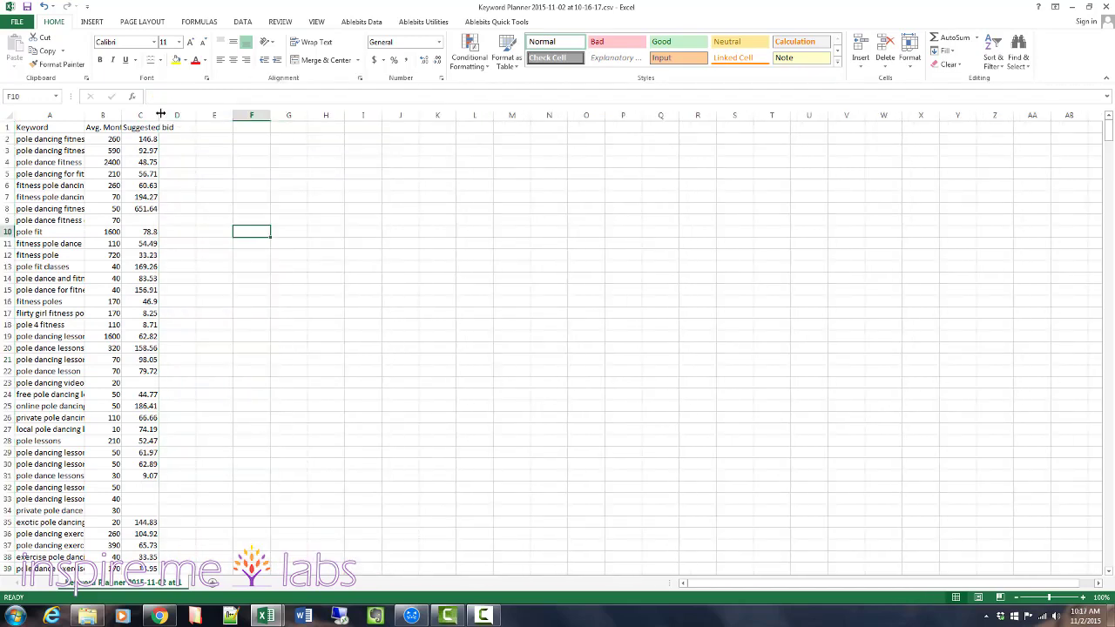
Widen the Suggested bid and Avg. Monthly Searches columns so their headers have more room.
drag(161, 114, 212, 115)
click(112, 115)
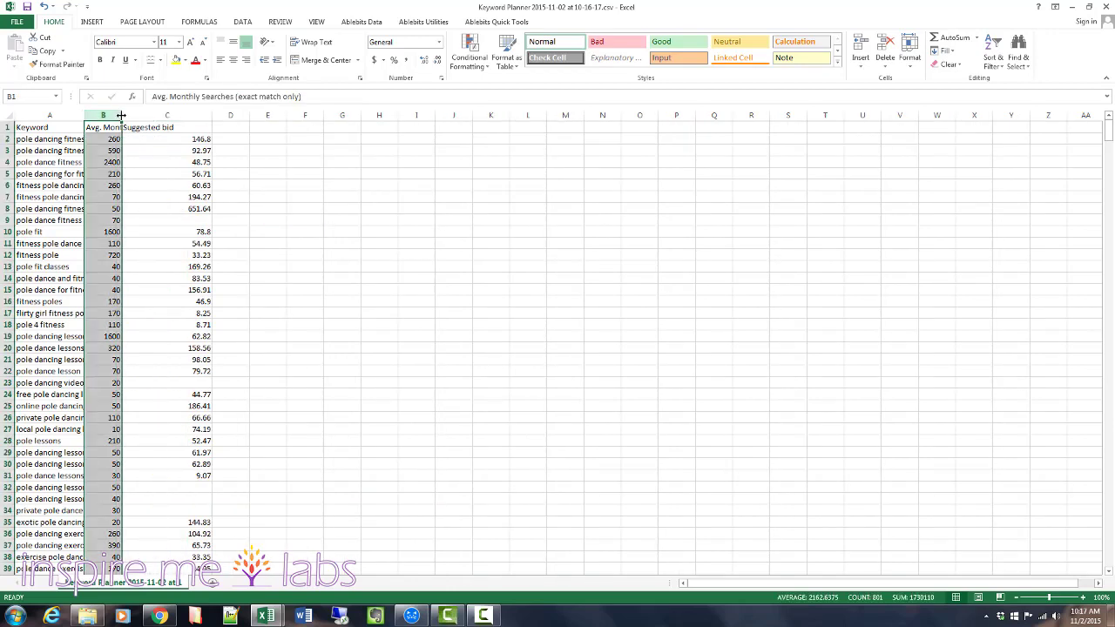
drag(121, 115, 224, 115)
click(167, 197)
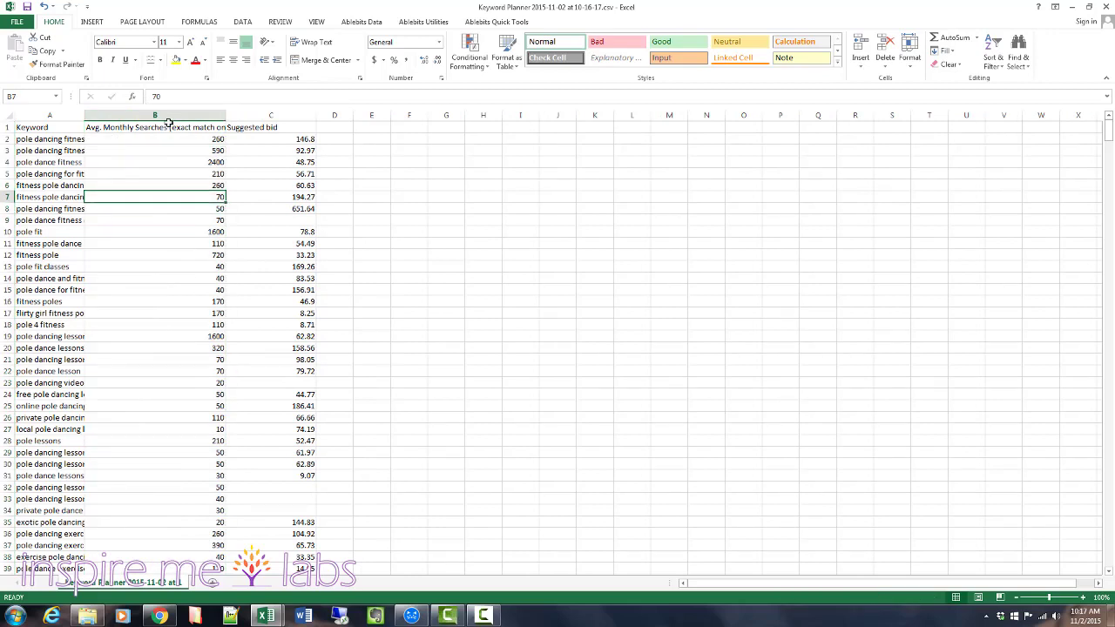
Change the header in B1 to "Average Monthly Searches", without the exact match note, and narrow column B slightly.
click(168, 127)
double_click(165, 127)
drag(163, 127, 245, 127)
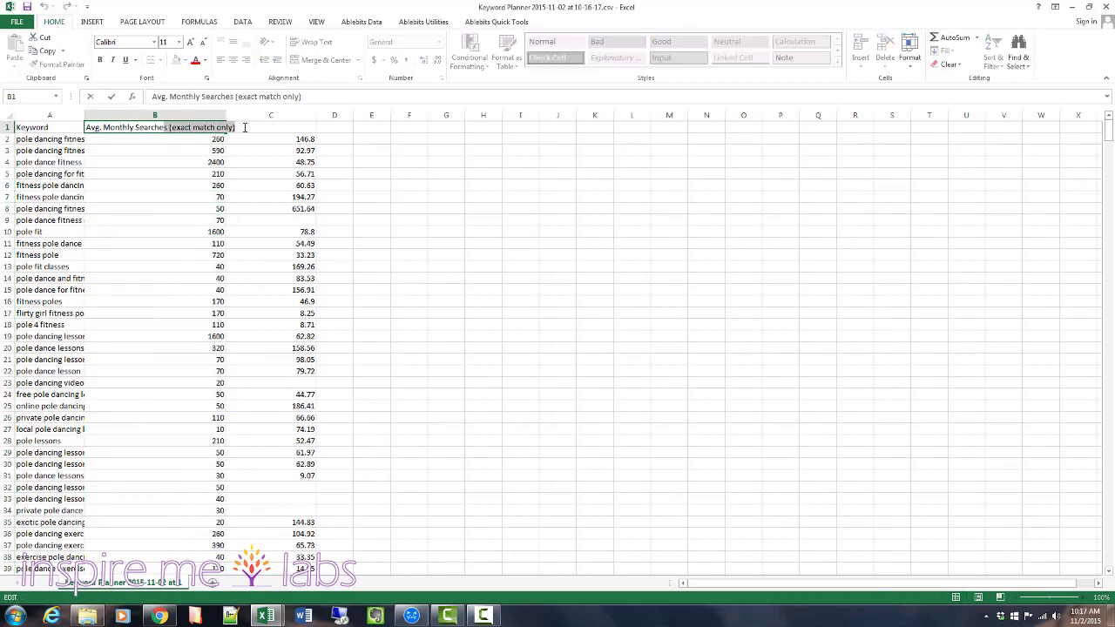
key(Delete)
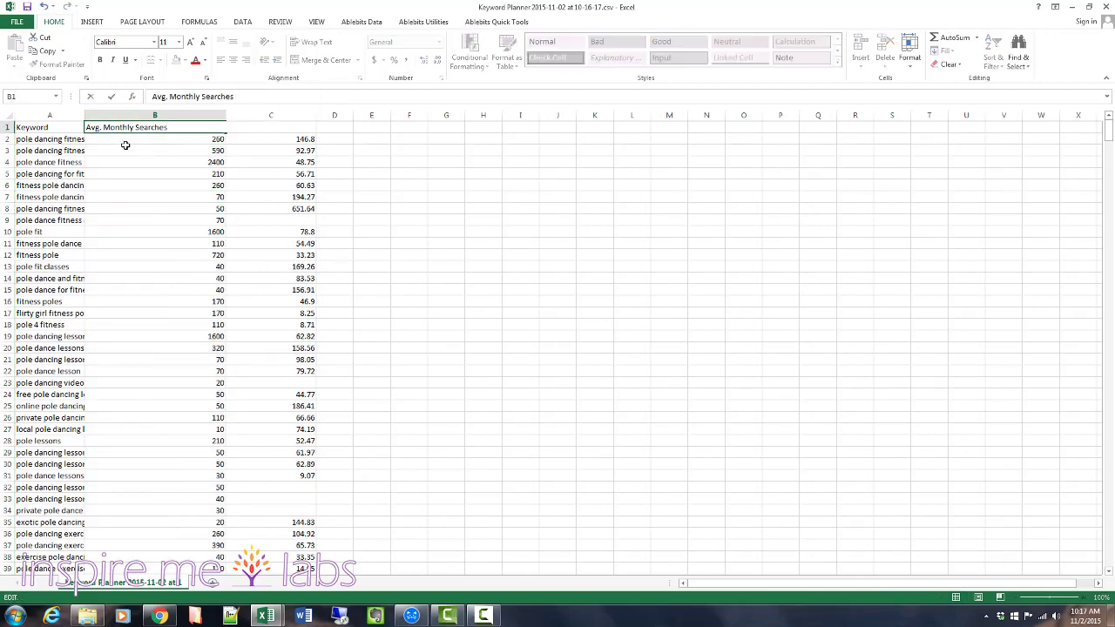
click(105, 127)
key(BackSpace)
key(BackSpace)
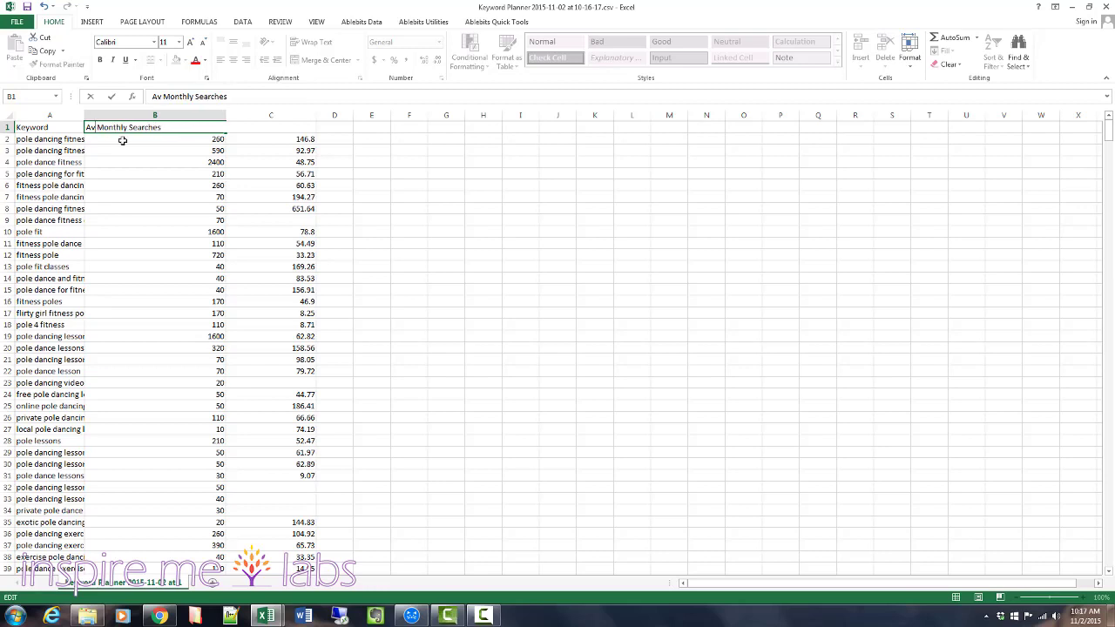
text(ergae)
key(BackSpace)
key(BackSpace)
key(BackSpace)
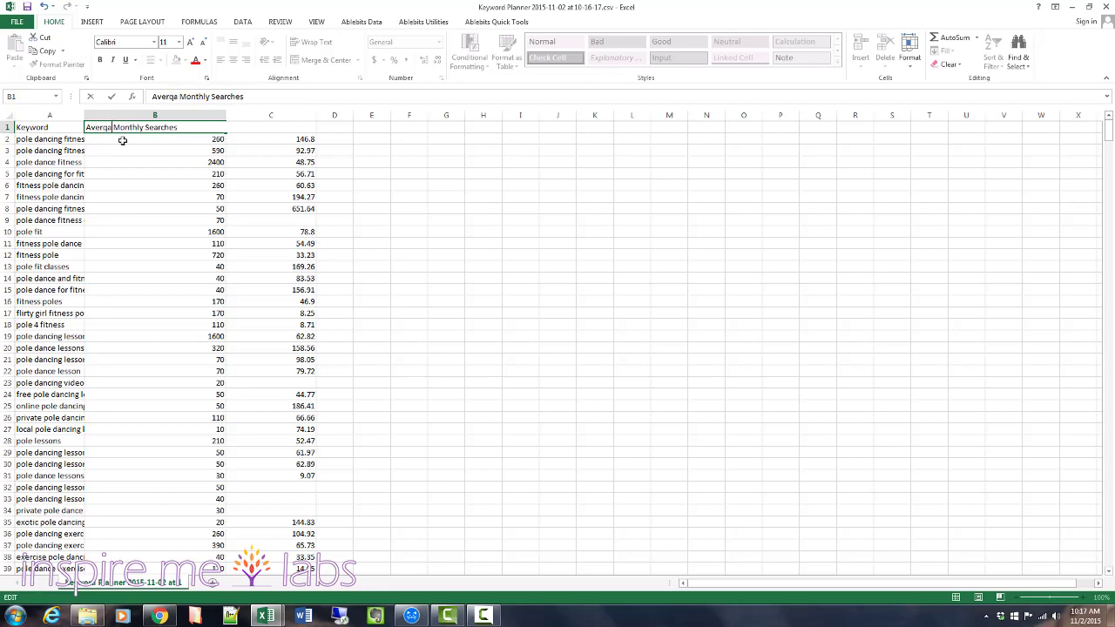
text(age)
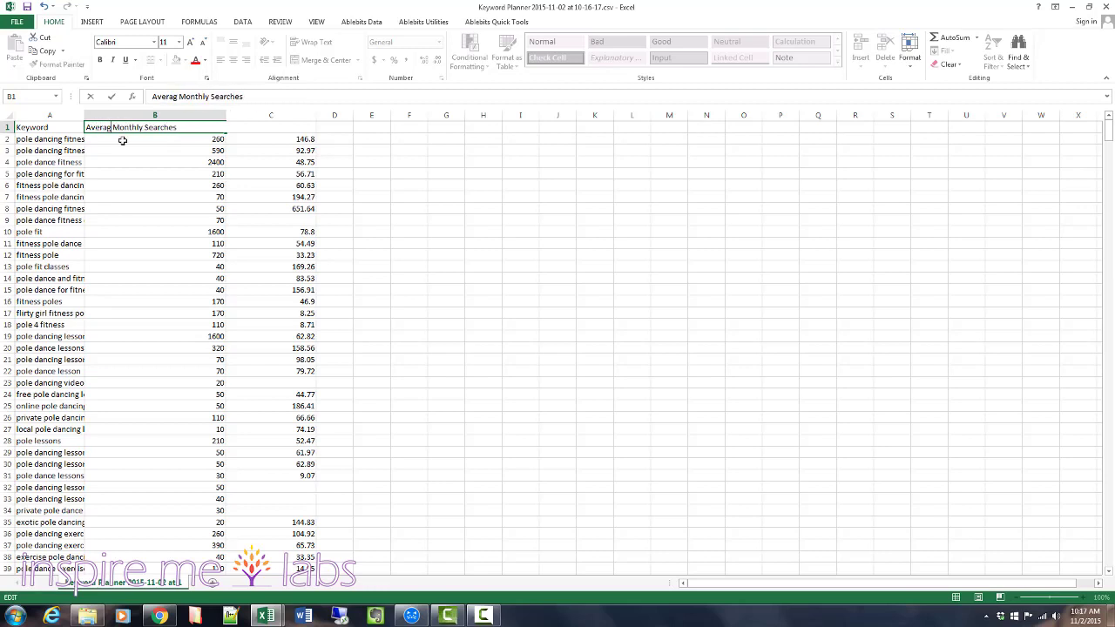
click(149, 210)
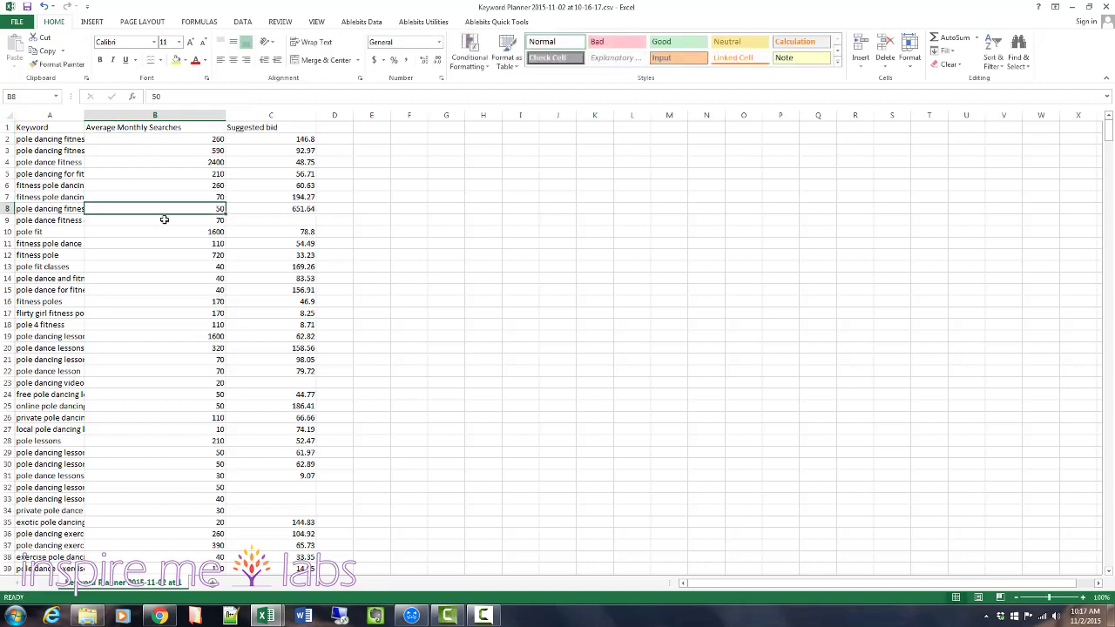
drag(226, 122, 216, 122)
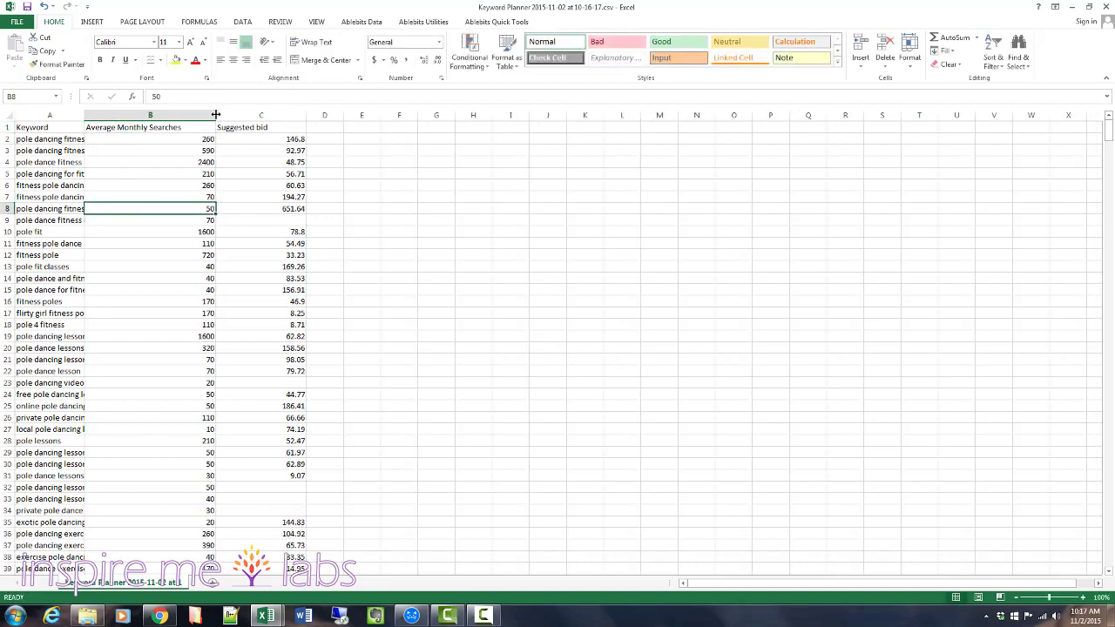
click(28, 8)
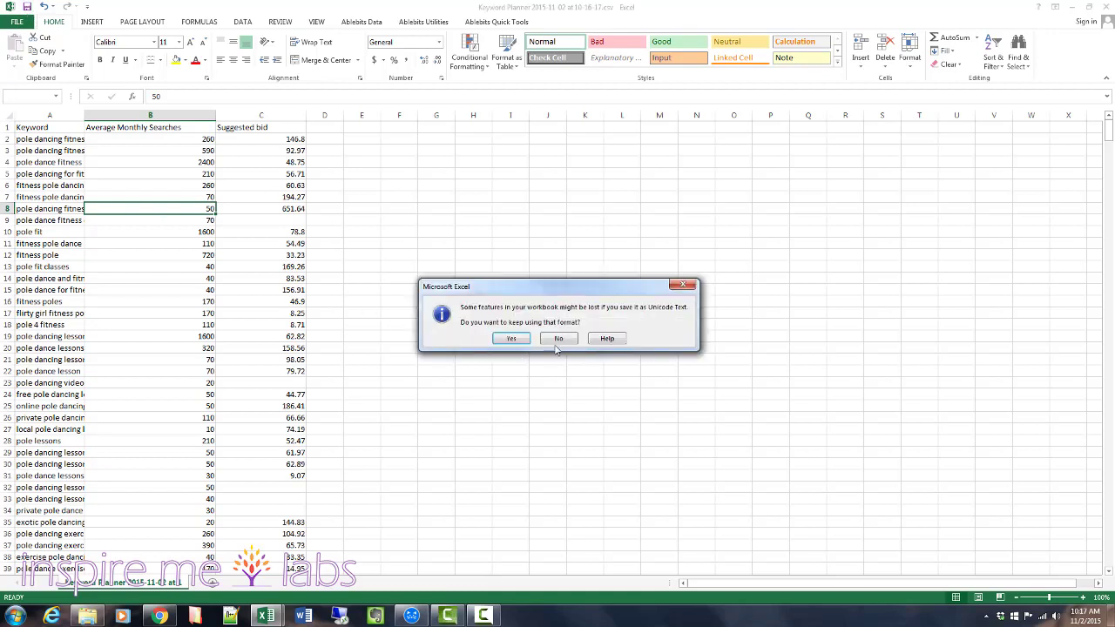
click(682, 285)
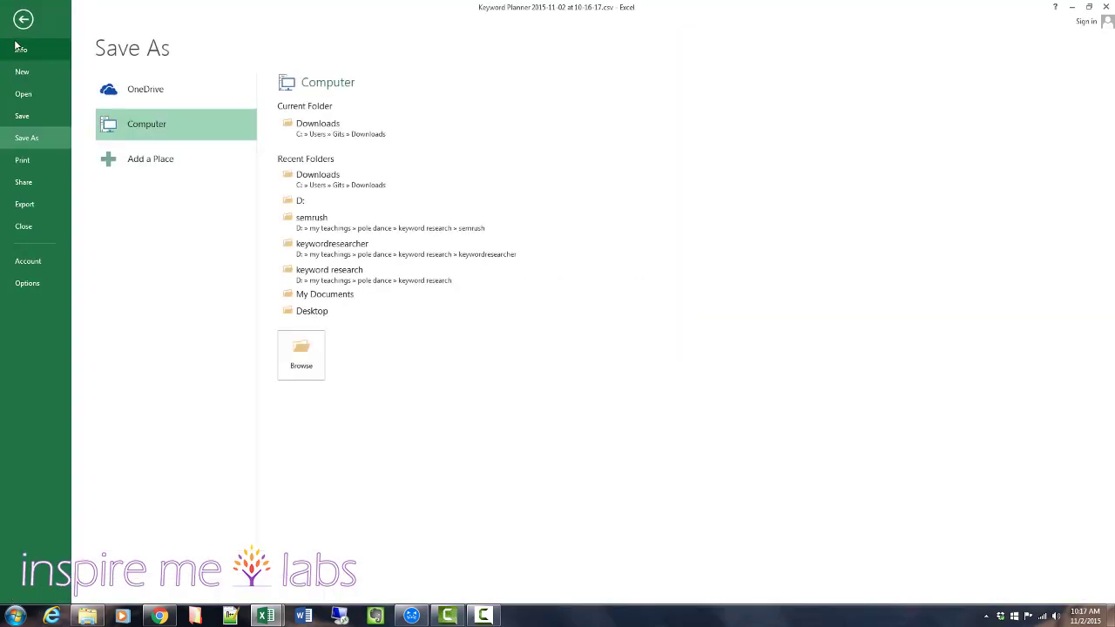
click(25, 26)
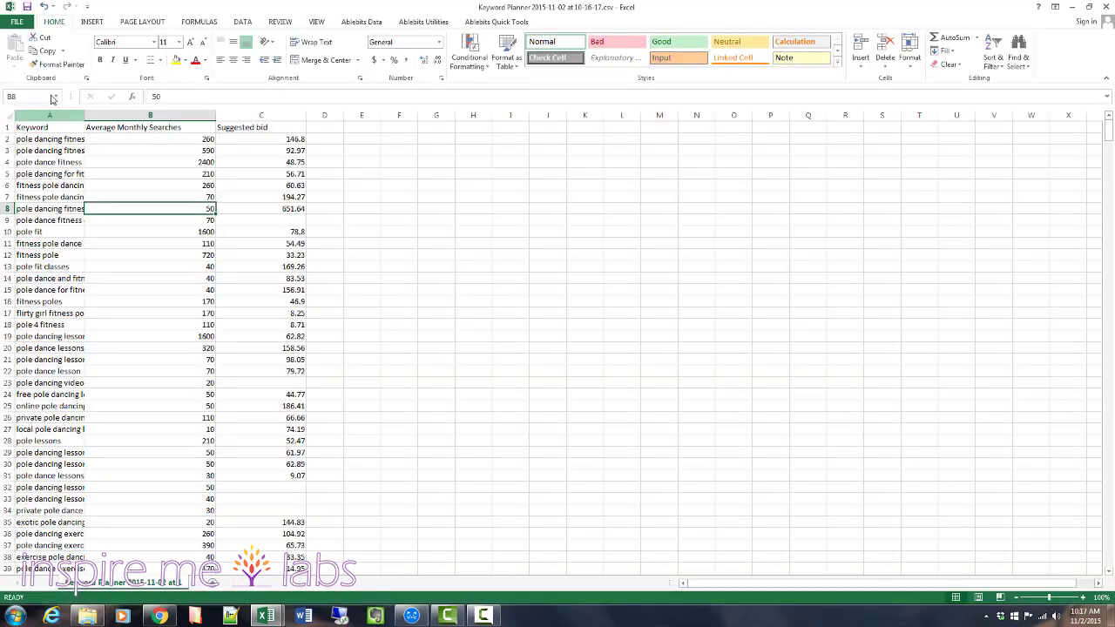
click(19, 23)
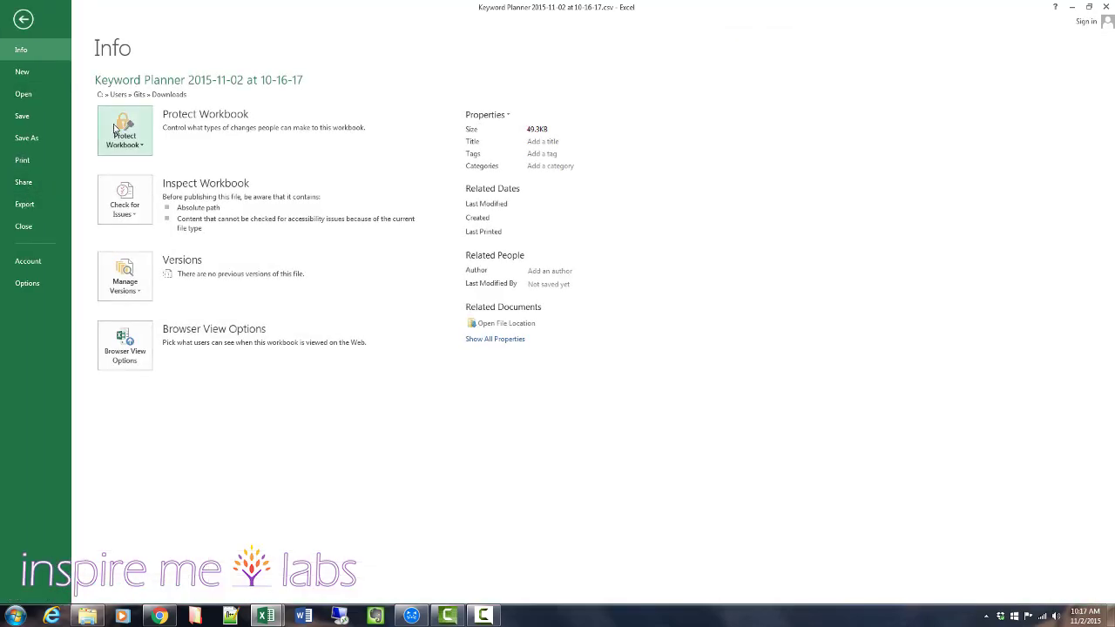
click(26, 206)
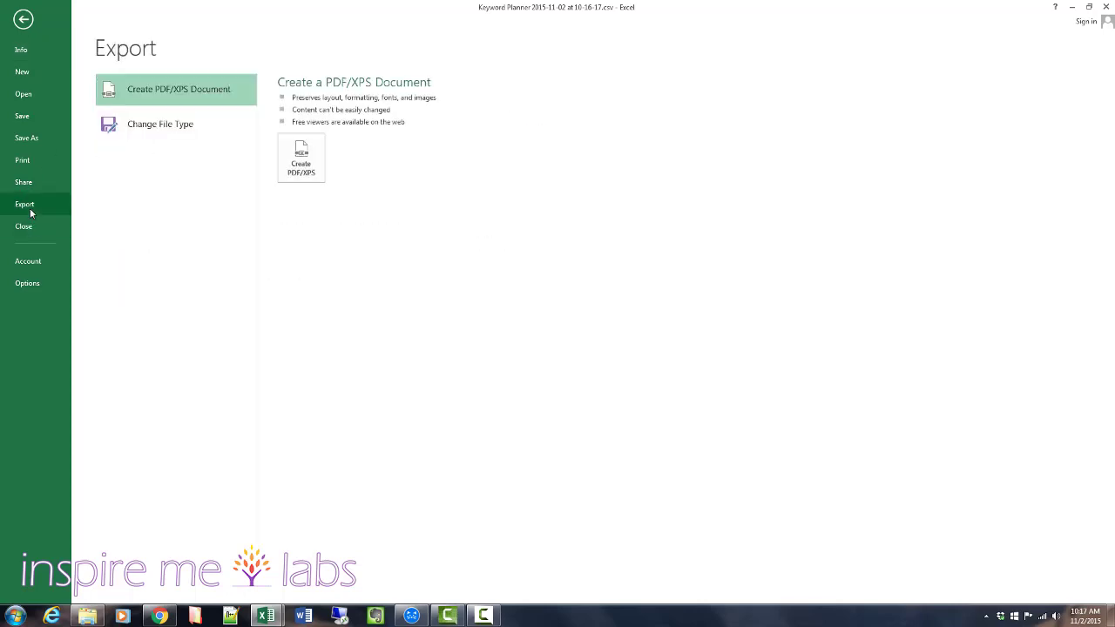
click(23, 20)
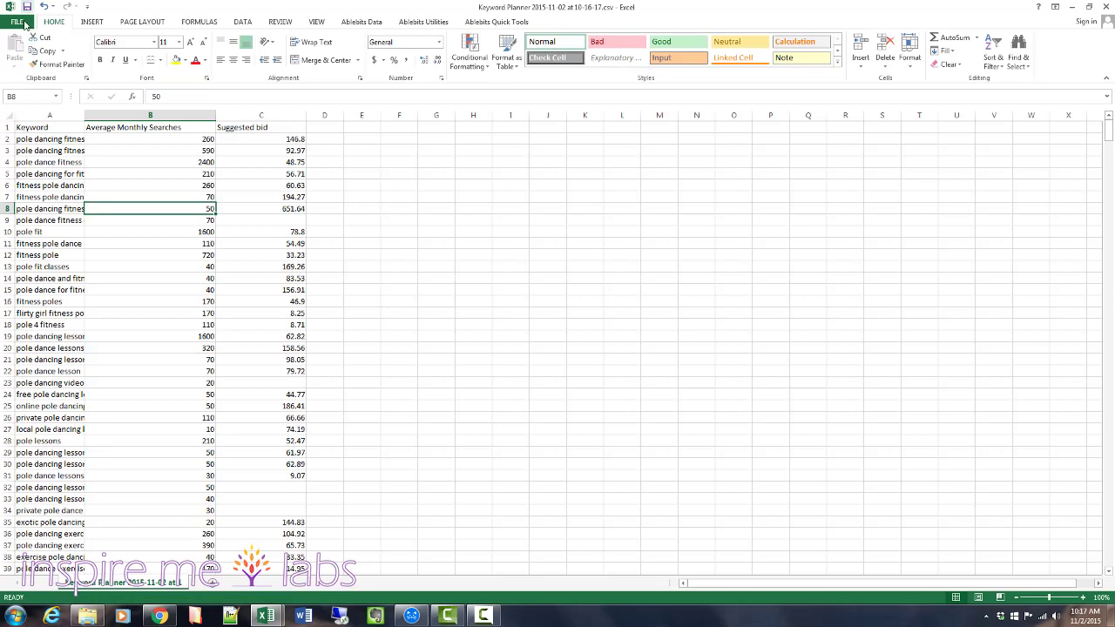
Save the keyword sheet as an Excel 97-2003 workbook named "poledancing-adwords" in the keywordresearcher folder.
click(24, 20)
click(17, 144)
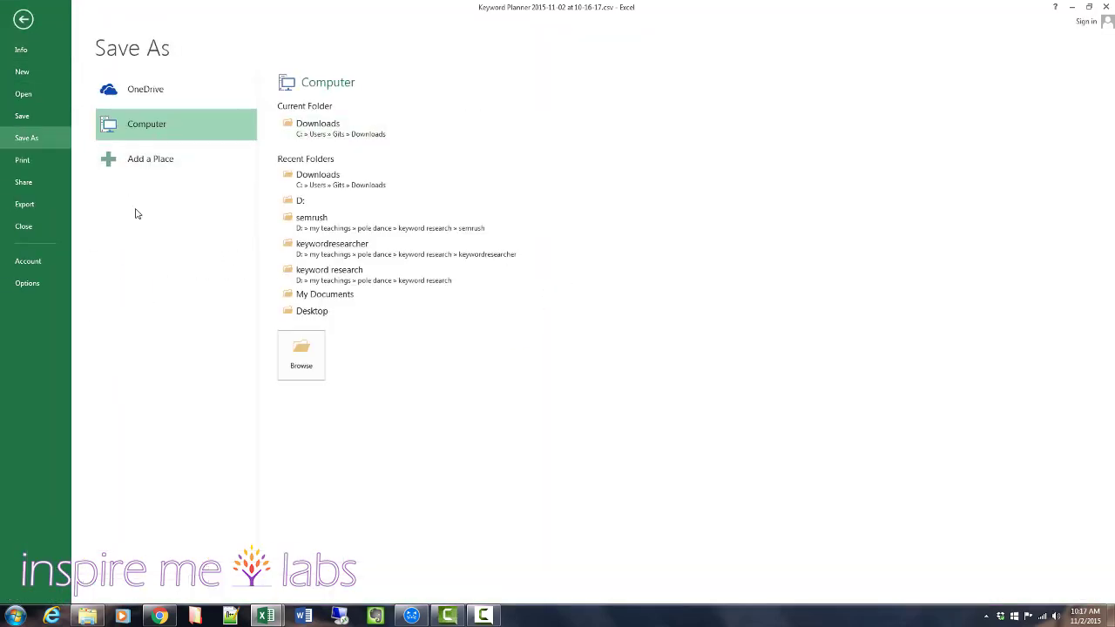
click(294, 129)
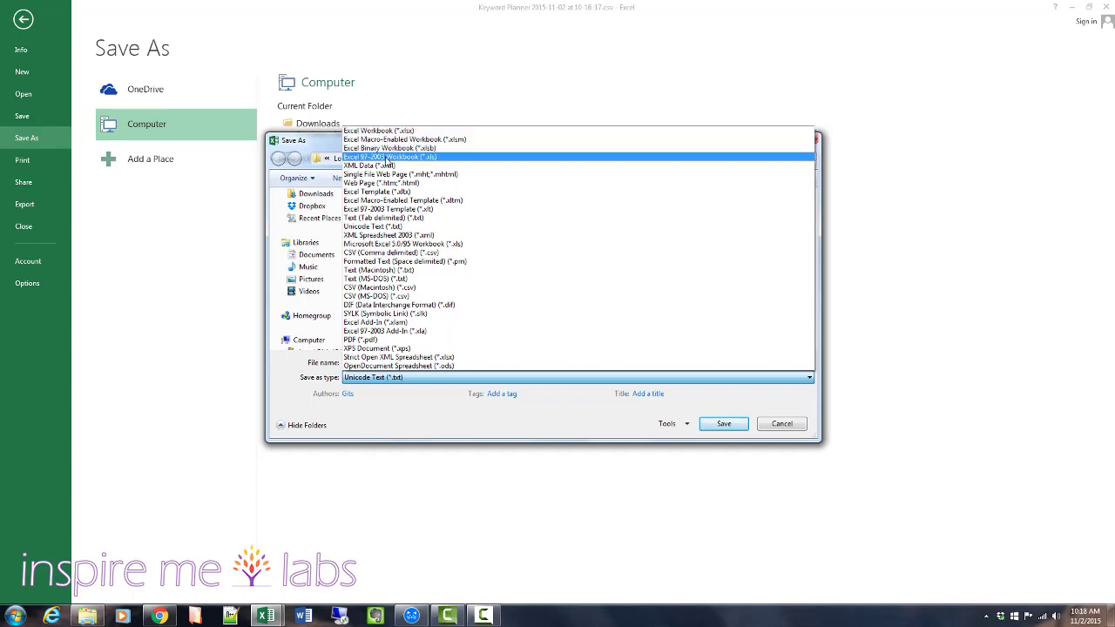
click(386, 158)
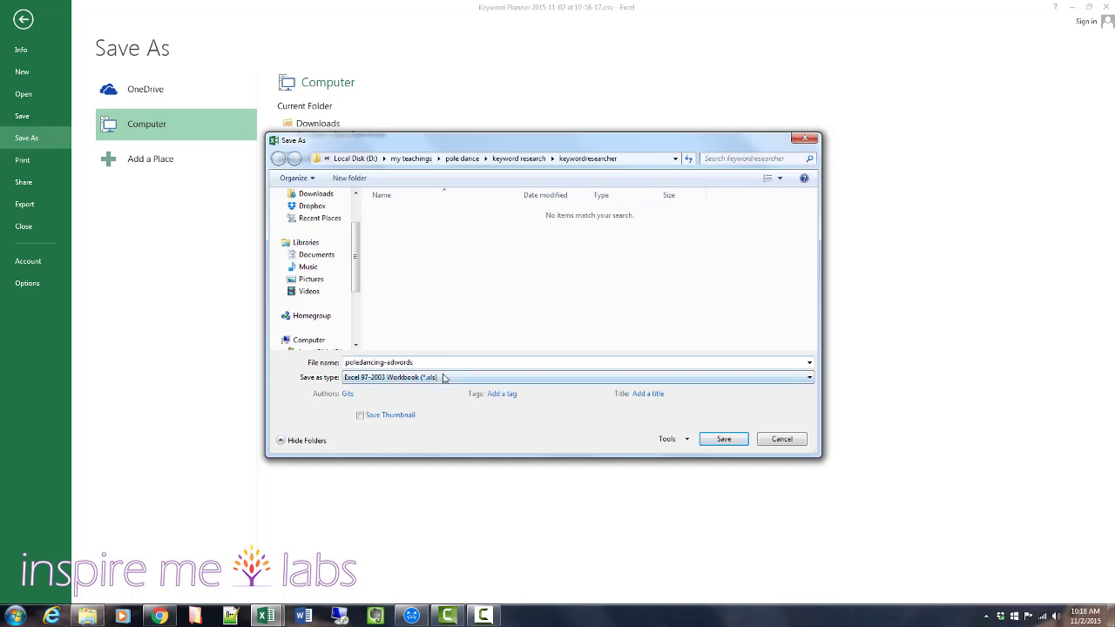
click(716, 440)
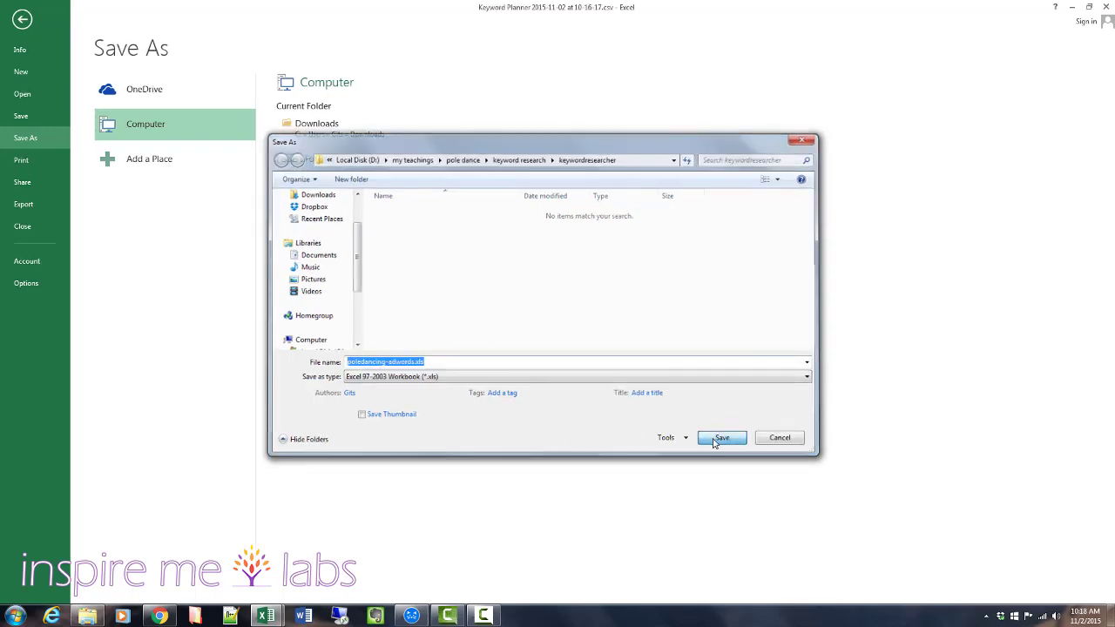
Switch to Keyword Researcher Pro, look through the related keywords found and copy all of them to the clipboard.
click(408, 617)
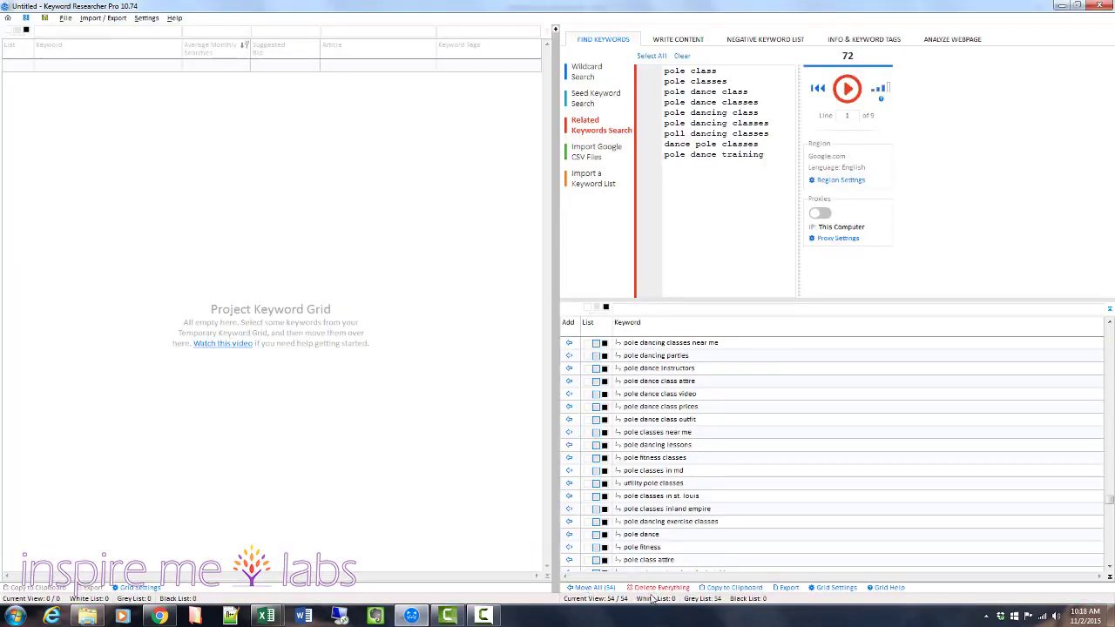
click(645, 345)
drag(1109, 499, 1114, 355)
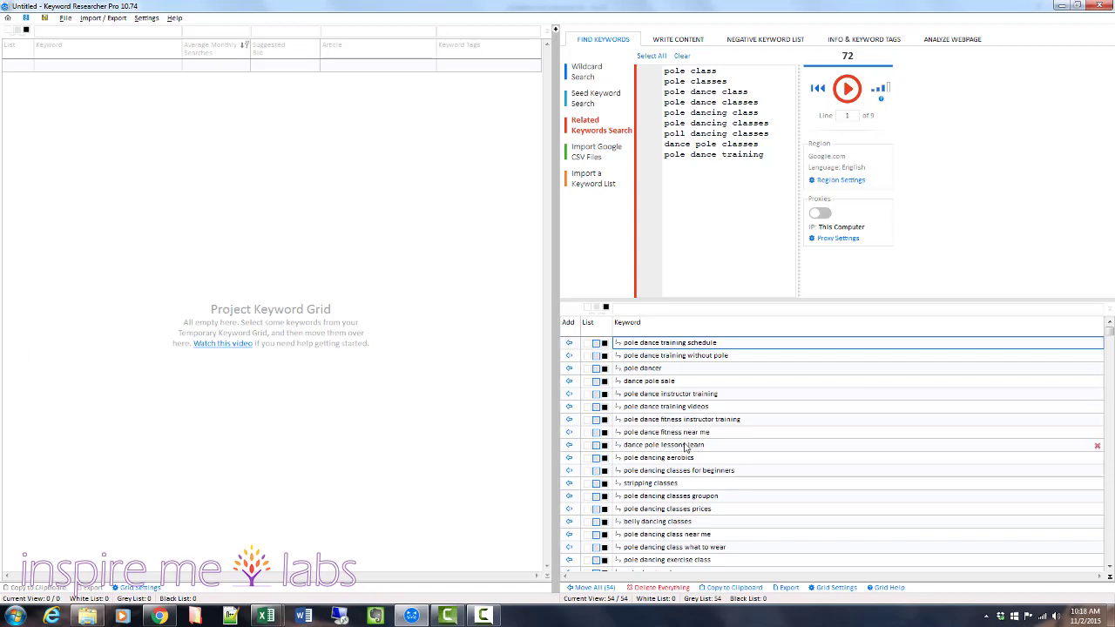
drag(1110, 338, 1101, 571)
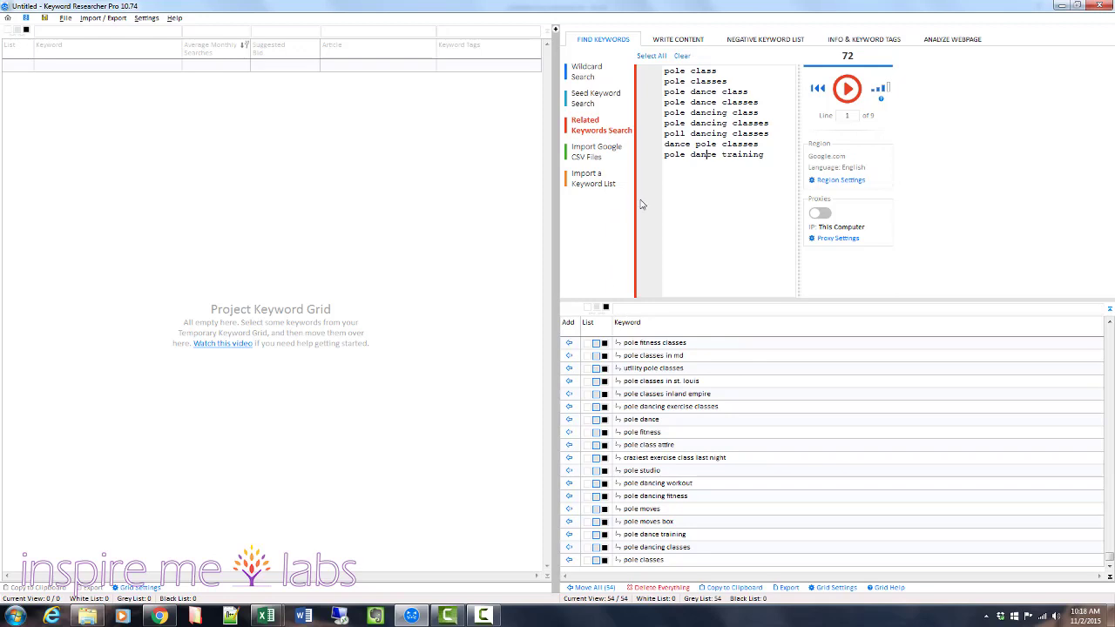
click(654, 343)
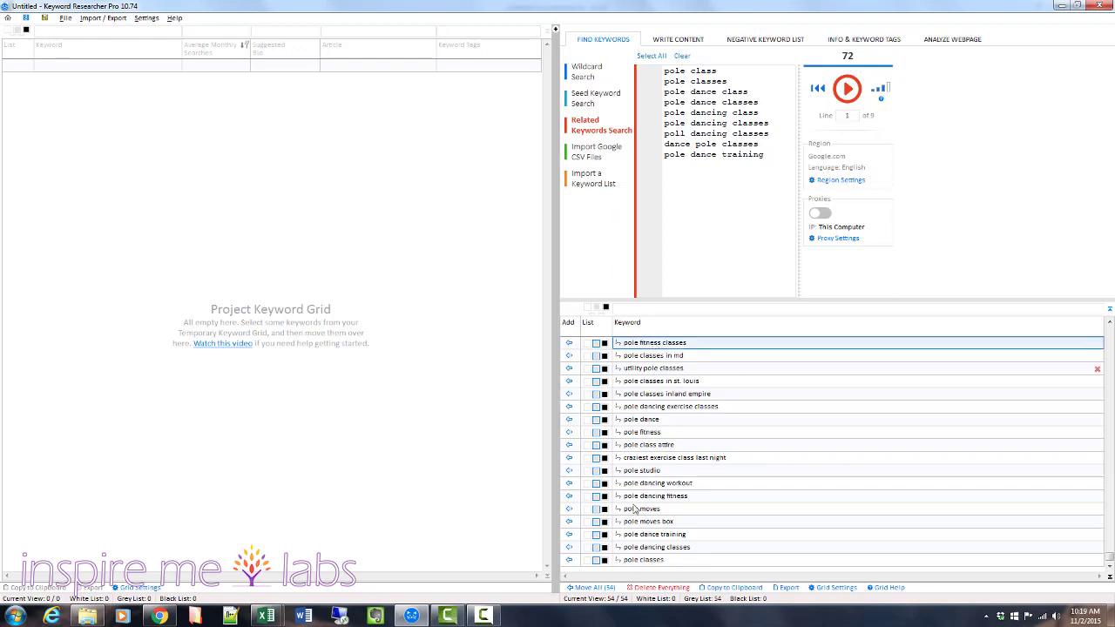
shift+click(654, 562)
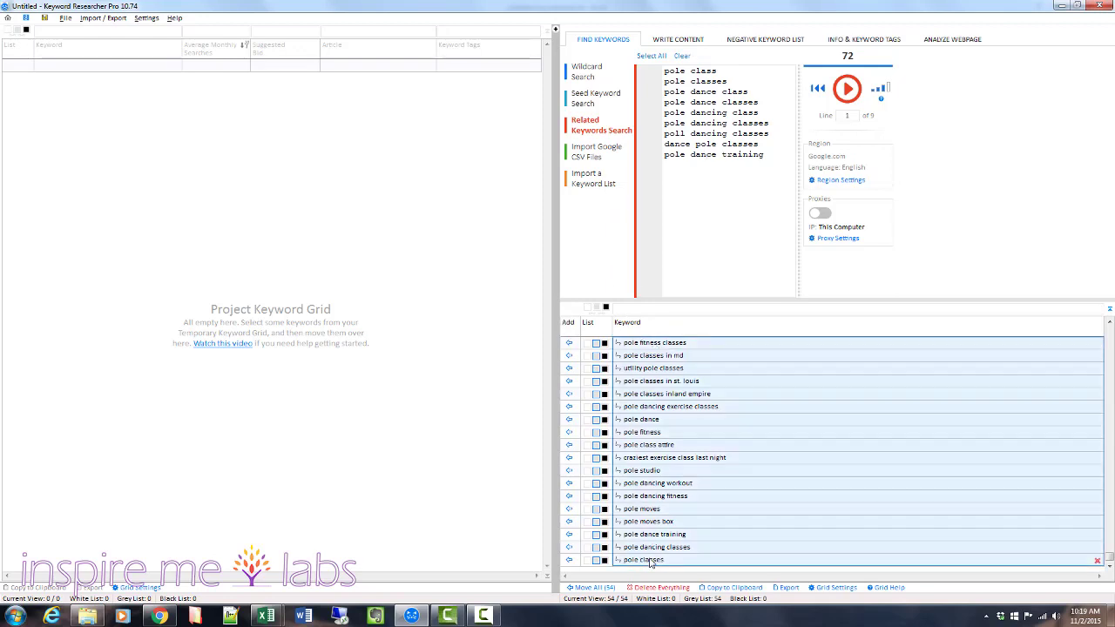
click(729, 589)
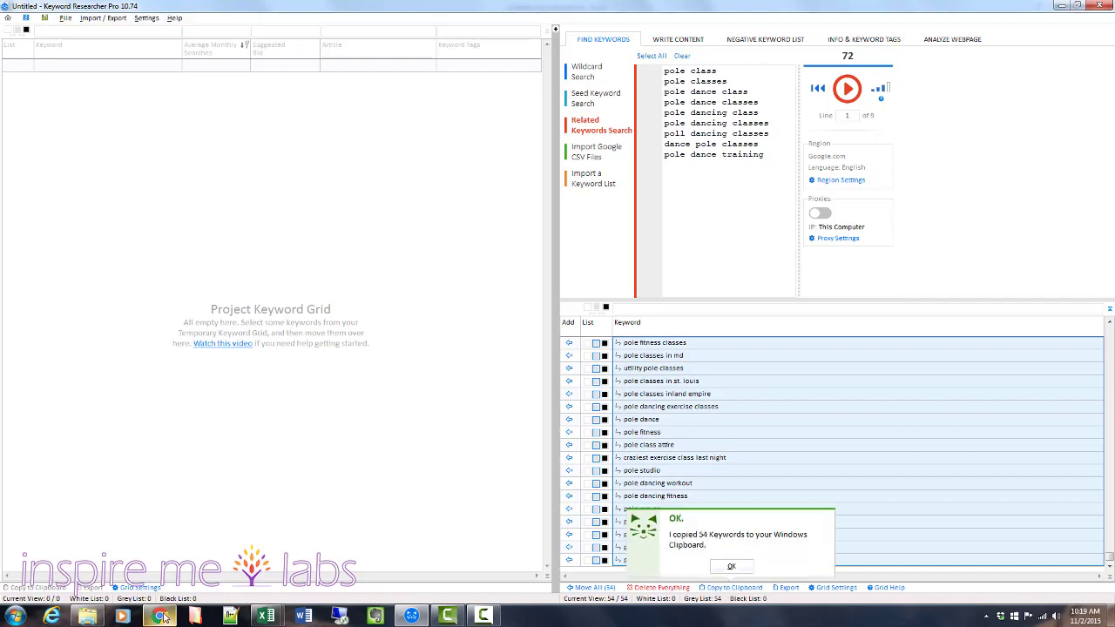
Switch to Keyword Planner in the browser, get search volume data for the copied keywords and review the results.
click(161, 616)
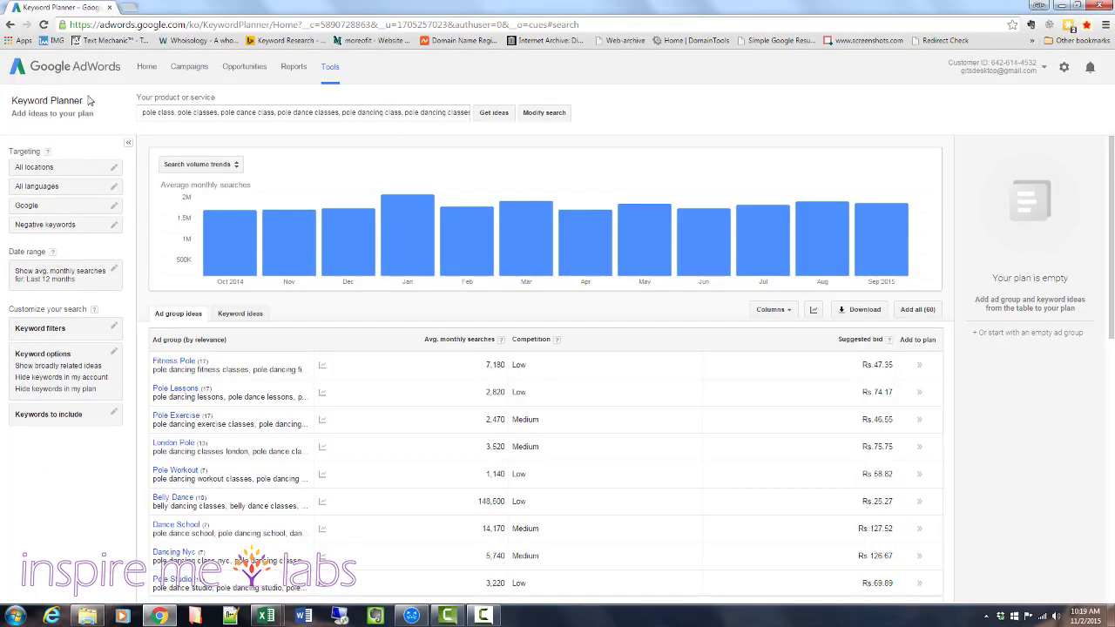
click(331, 67)
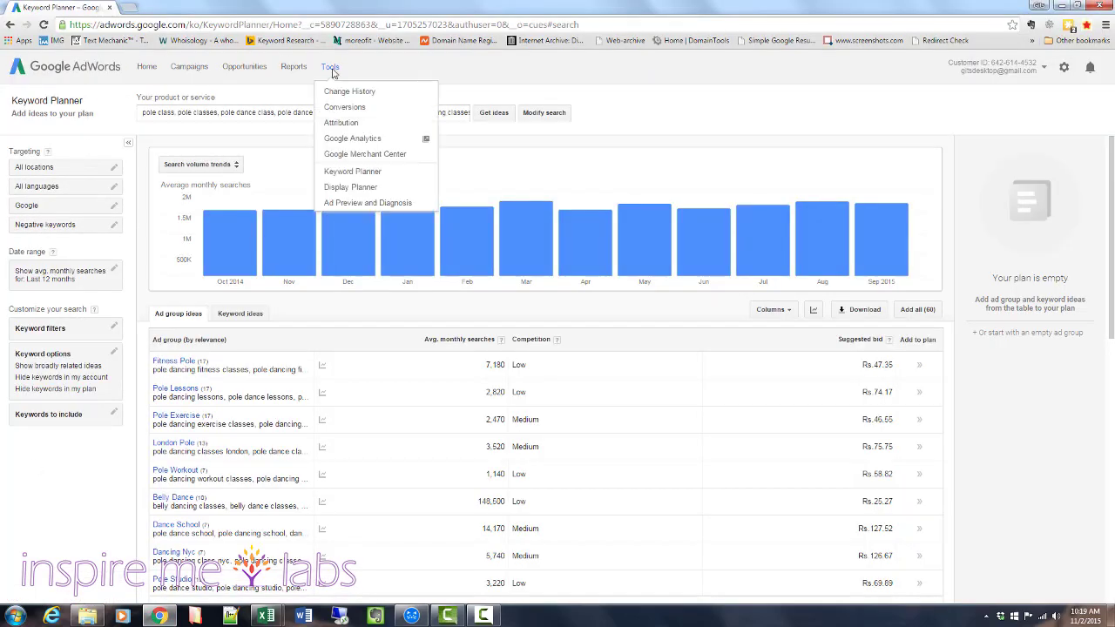
click(334, 173)
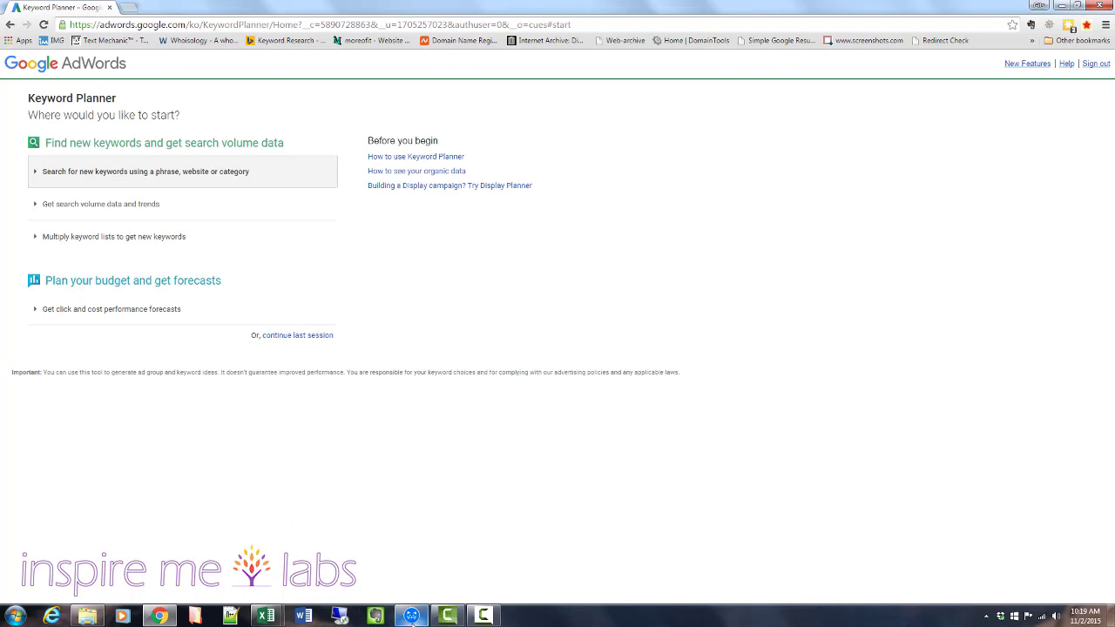
click(408, 618)
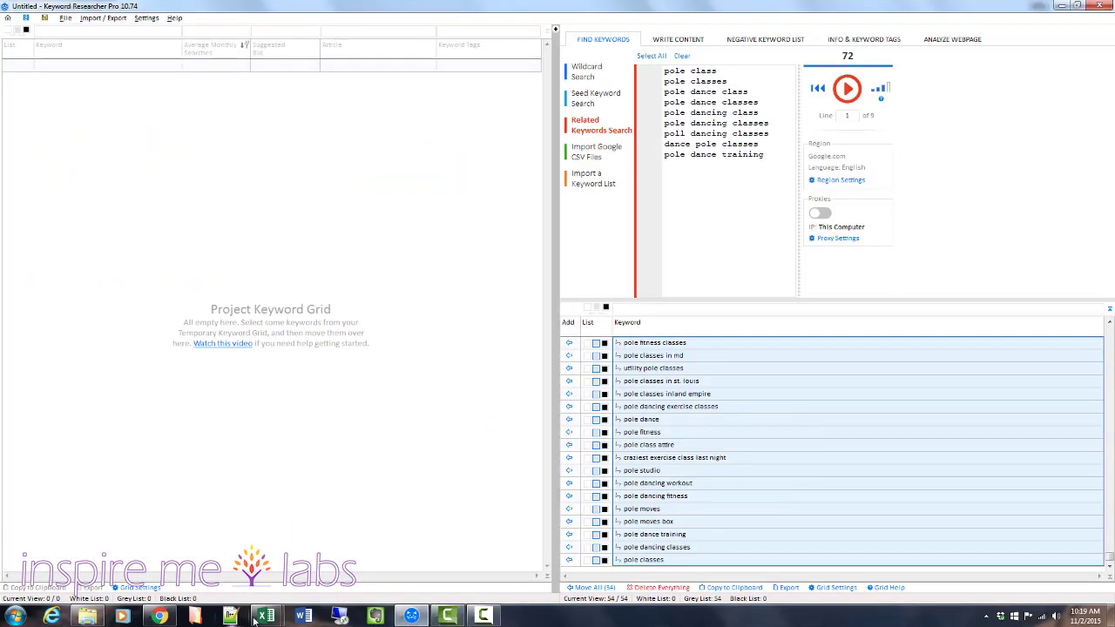
click(160, 616)
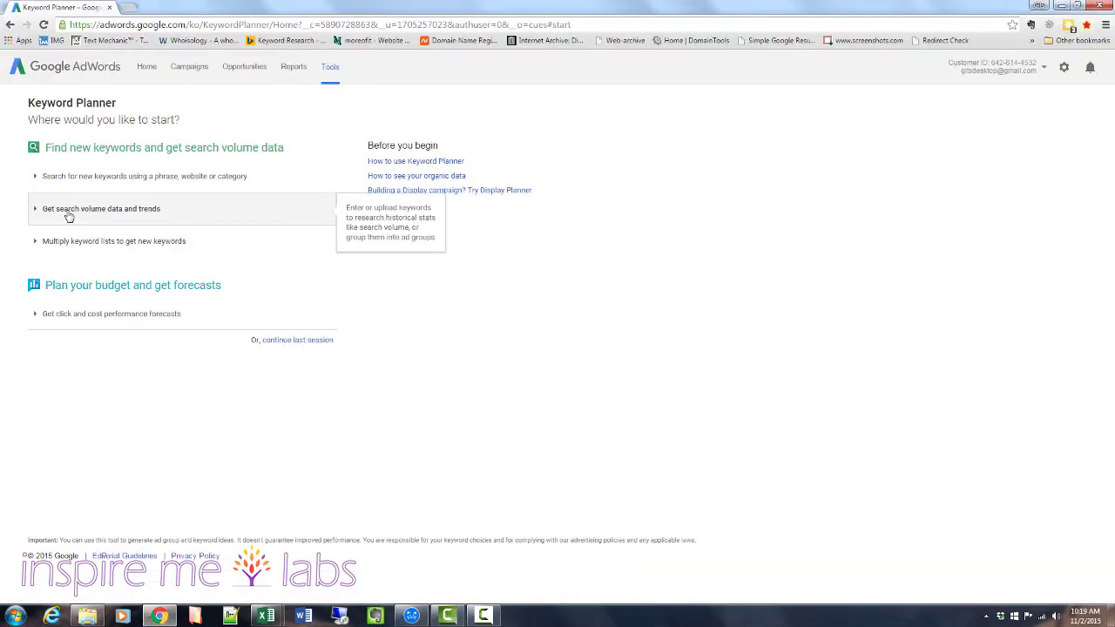
click(69, 212)
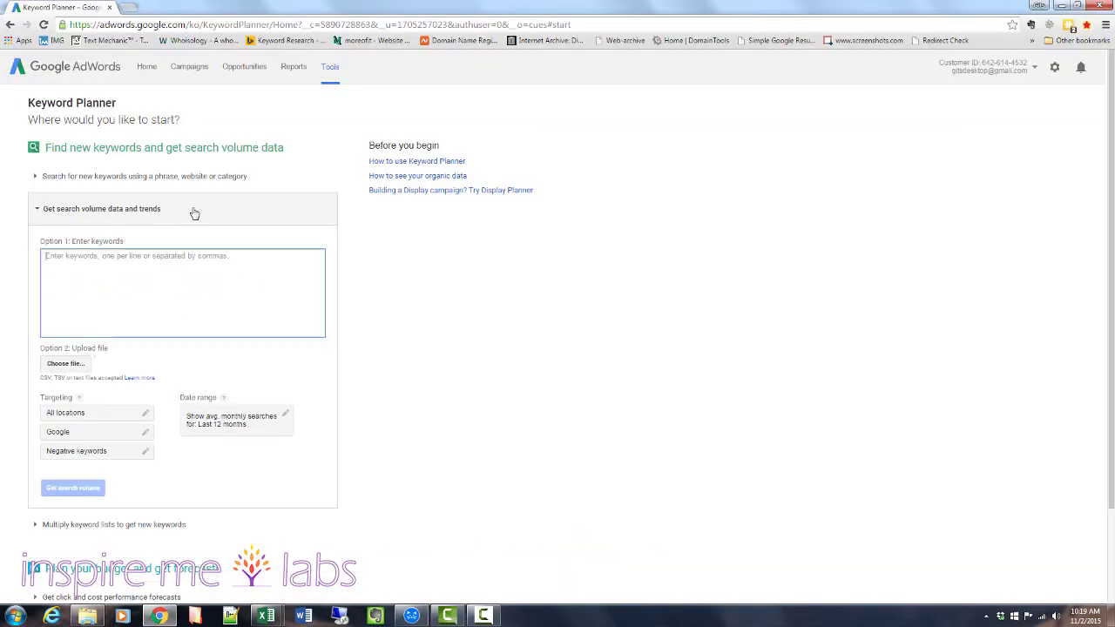
key(ctrl+v)
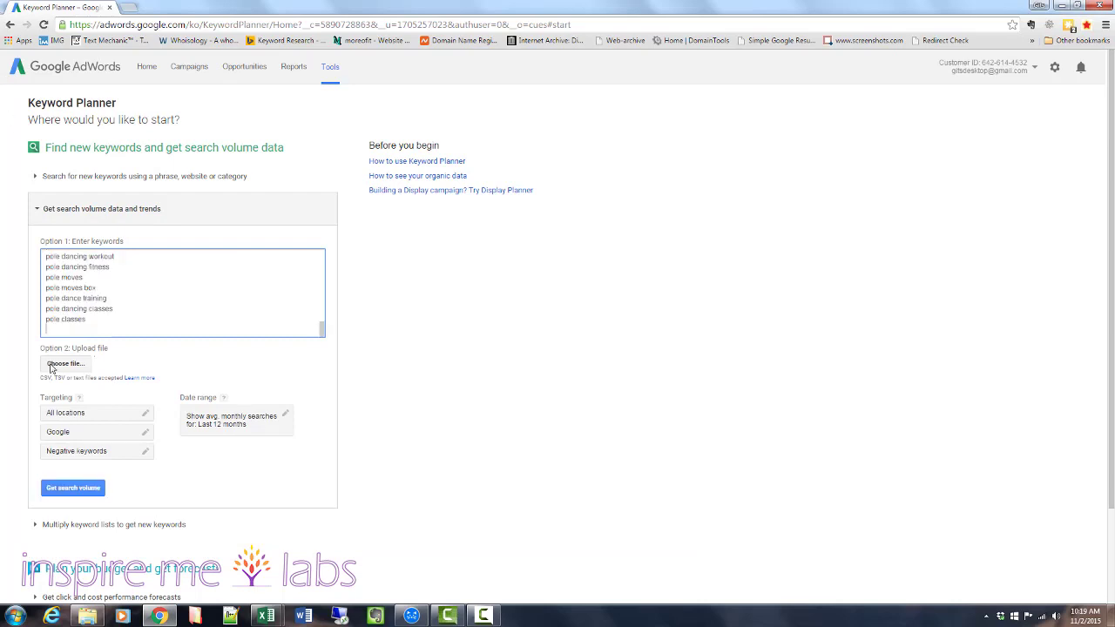
click(54, 490)
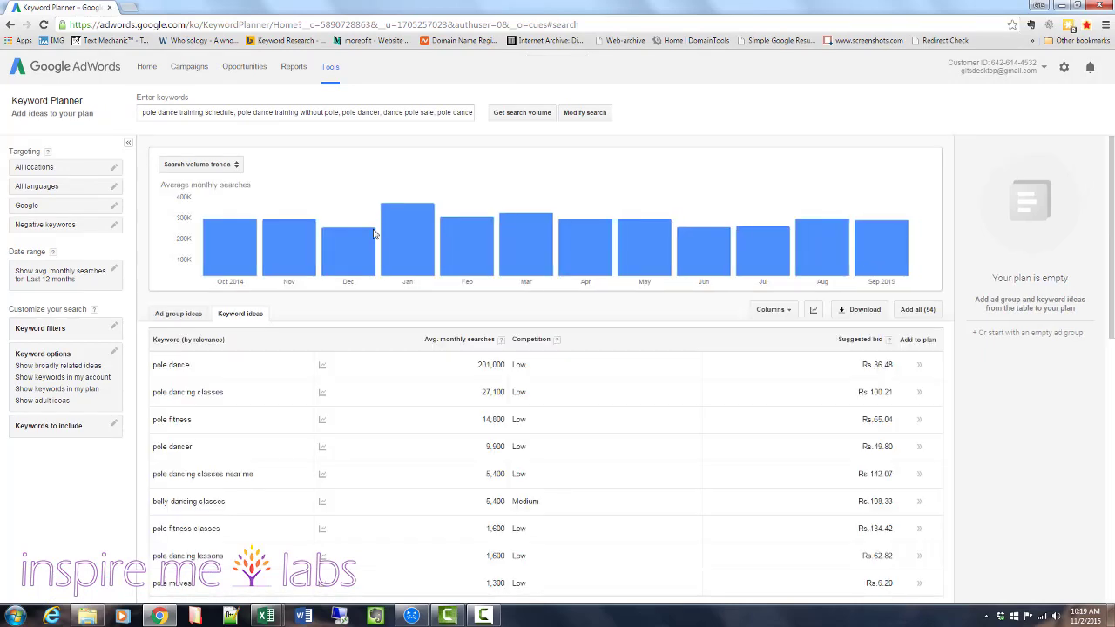
scroll(192, 376, down, 3)
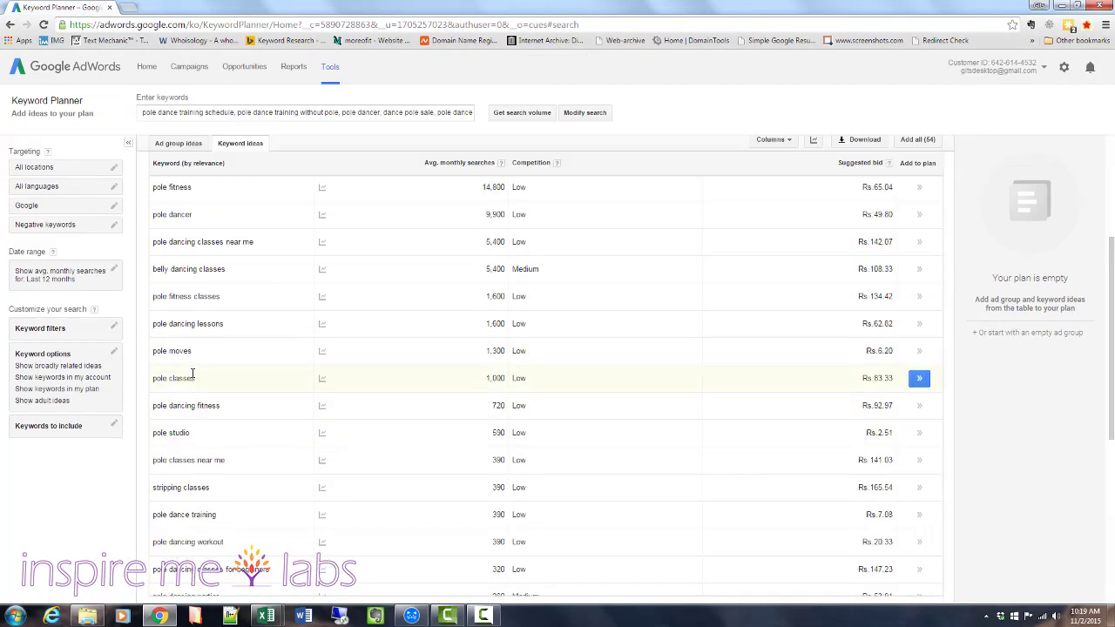
scroll(192, 375, down, 5)
scroll(193, 375, up, 5)
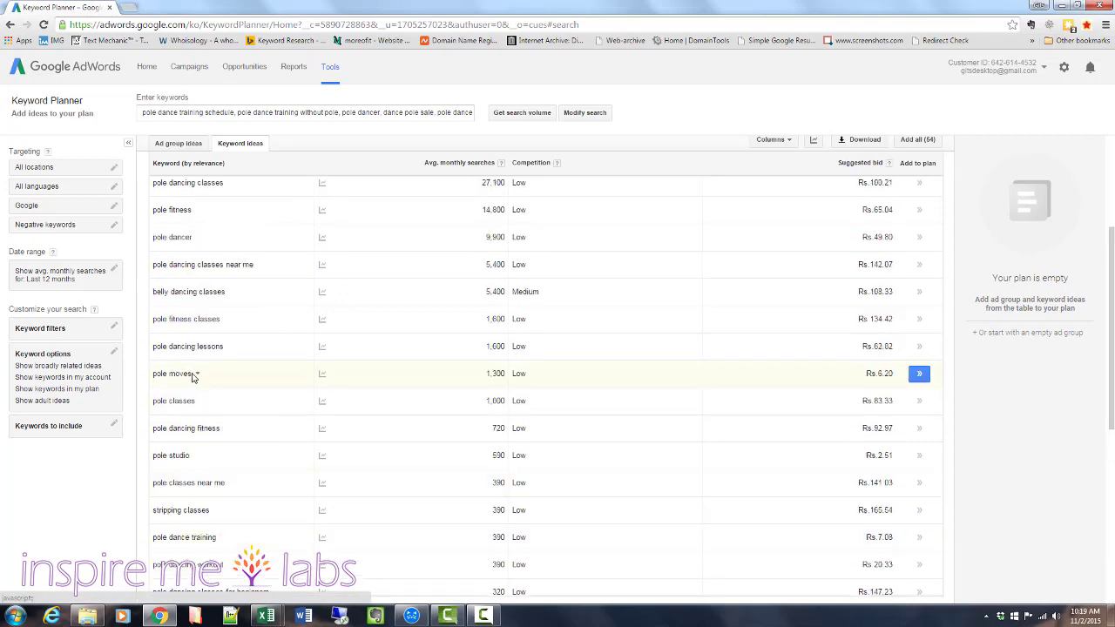
scroll(193, 377, up, 5)
Switch back to Keyword Researcher Pro and clear the existing pole dancing patterns from the Wildcard Search.
click(412, 616)
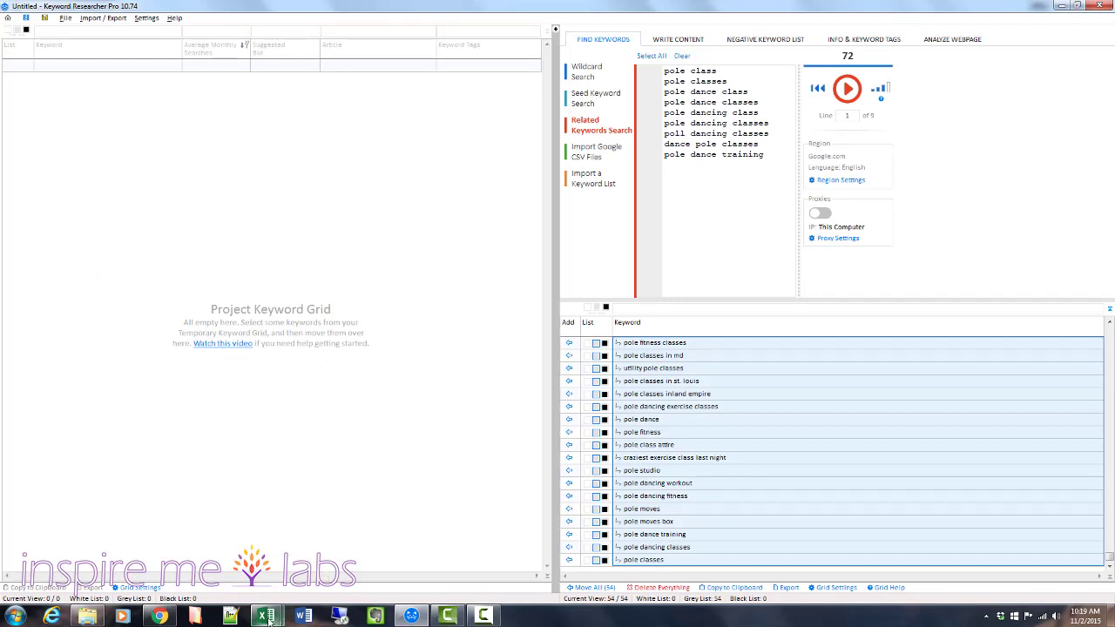
mouse_move(269, 619)
click(582, 75)
drag(751, 99, 640, 47)
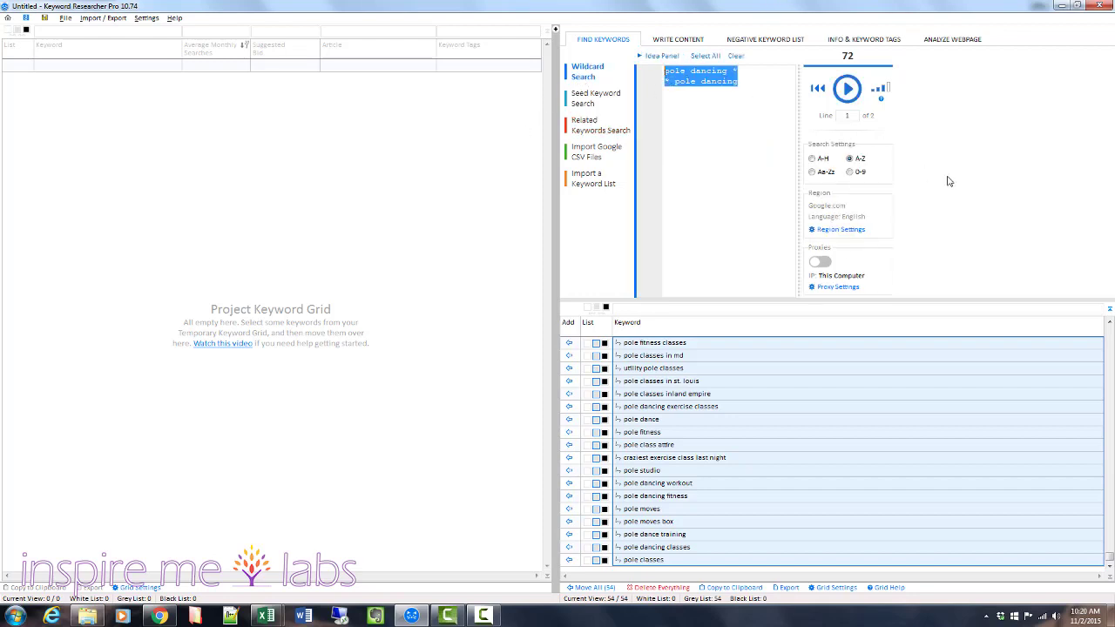
key(Delete)
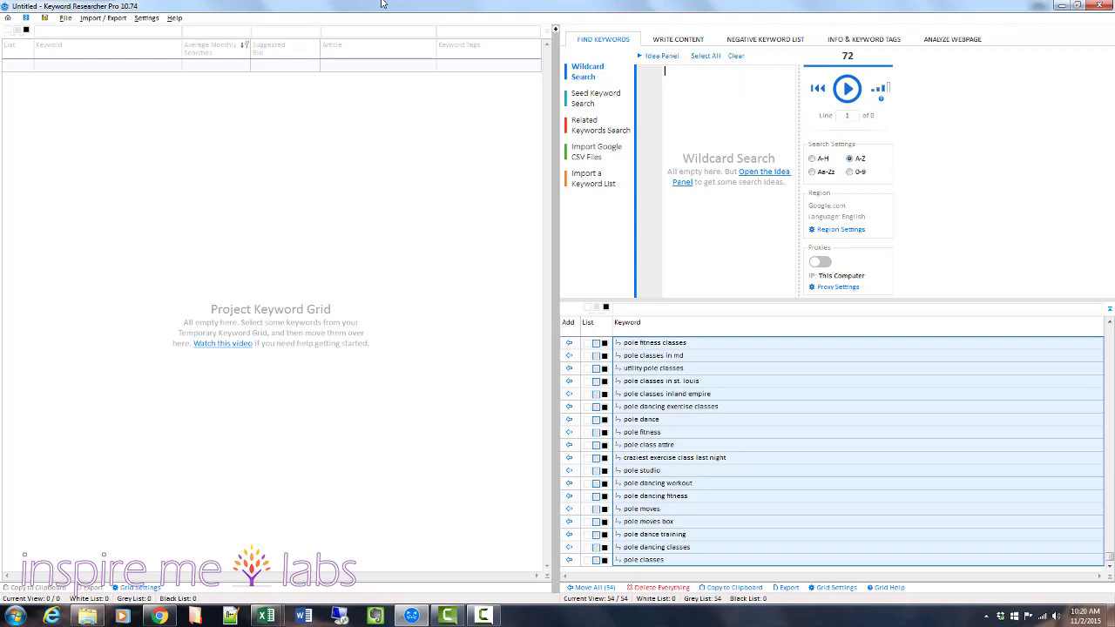
Run a wildcard search on "who * pole dancing" and the same pattern with what, when, where and why, one per line.
text(wh)
key(BackSpace)
text(who)
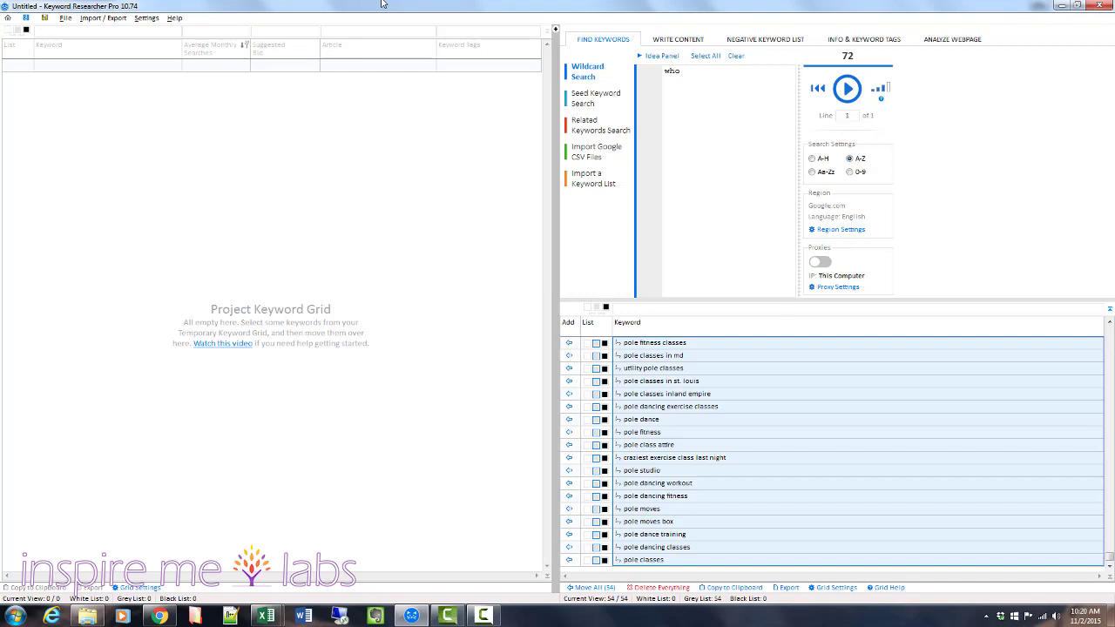
text( * pole dancing)
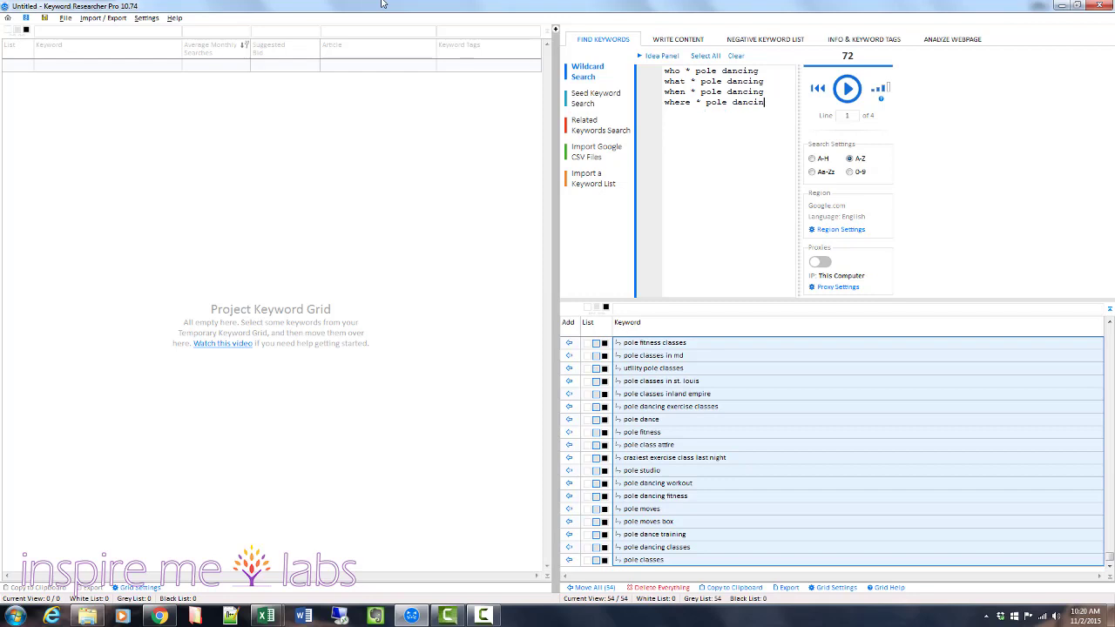
text(why * pole dancing)
click(843, 88)
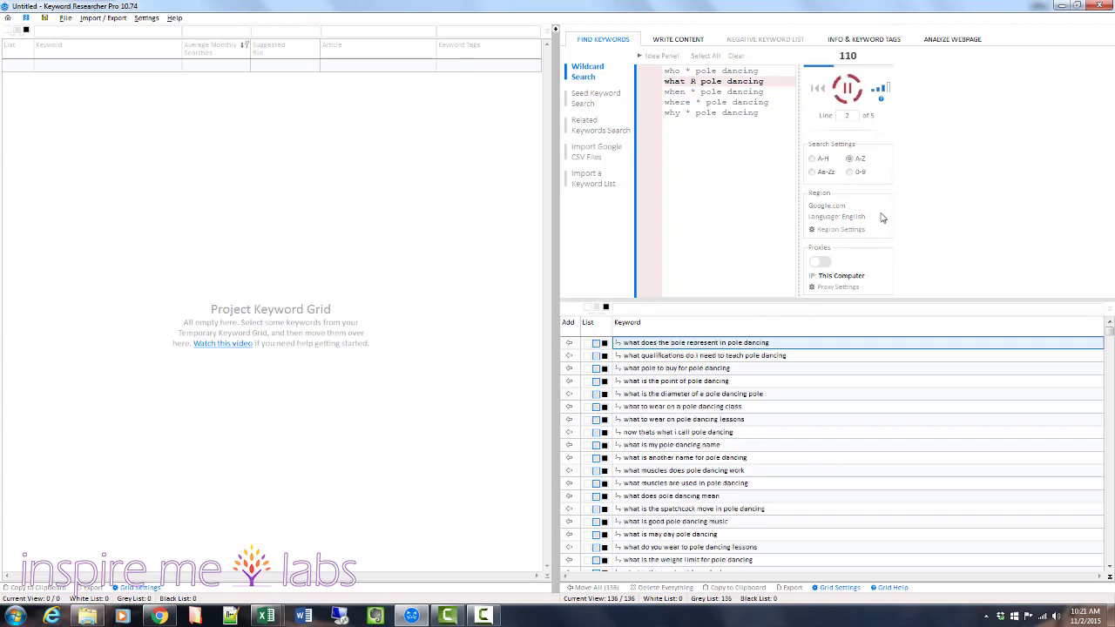
Stop the running question search, reset it to the start and clear all its patterns.
click(845, 84)
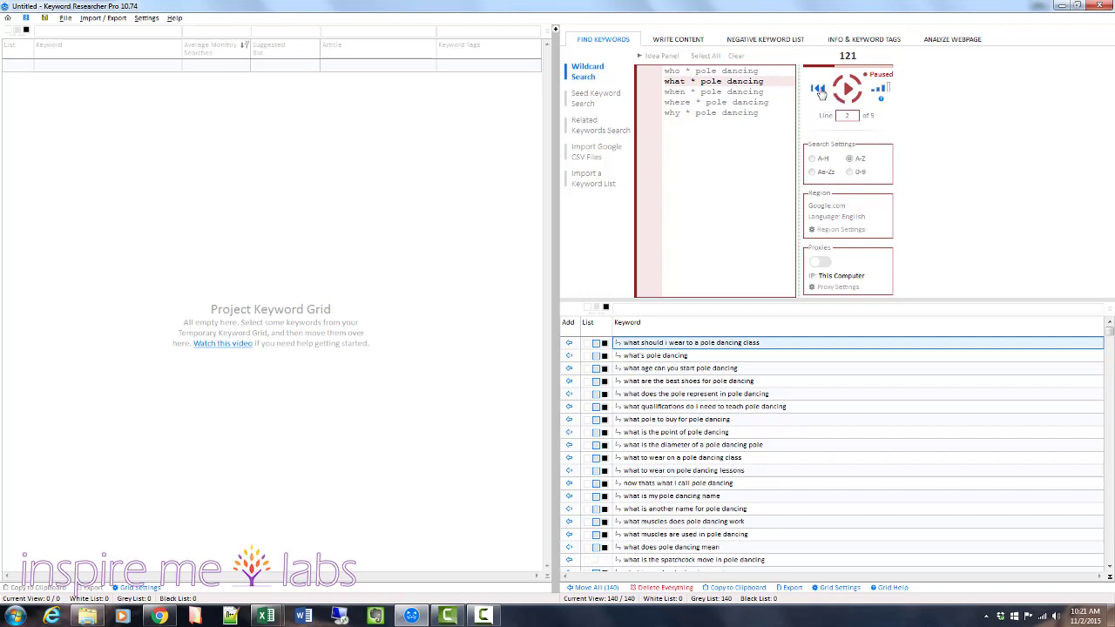
click(821, 92)
click(706, 56)
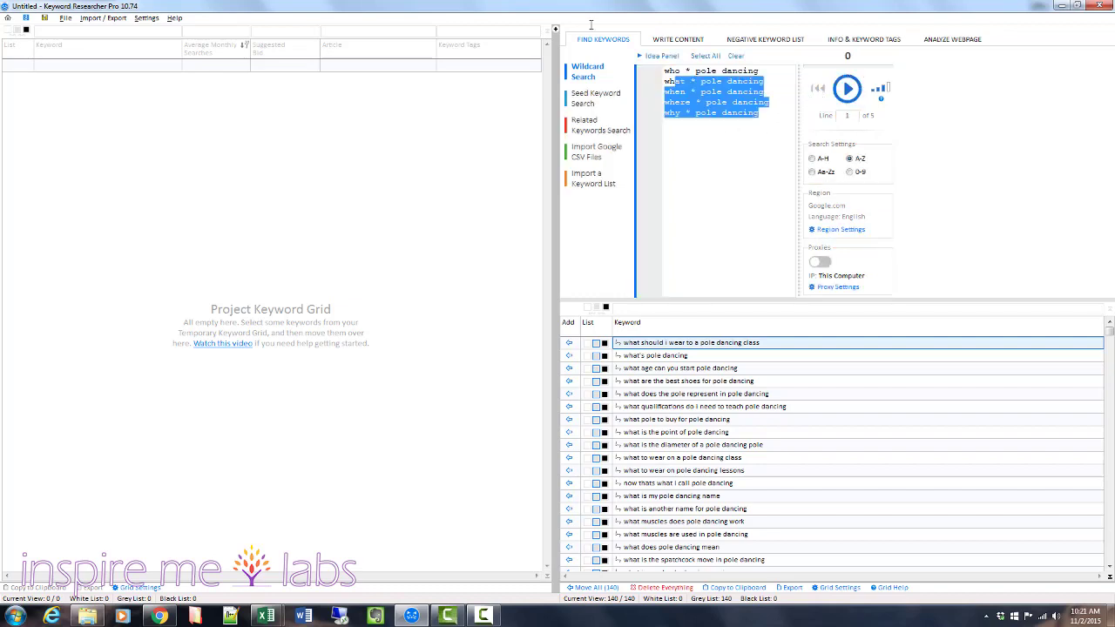
click(737, 56)
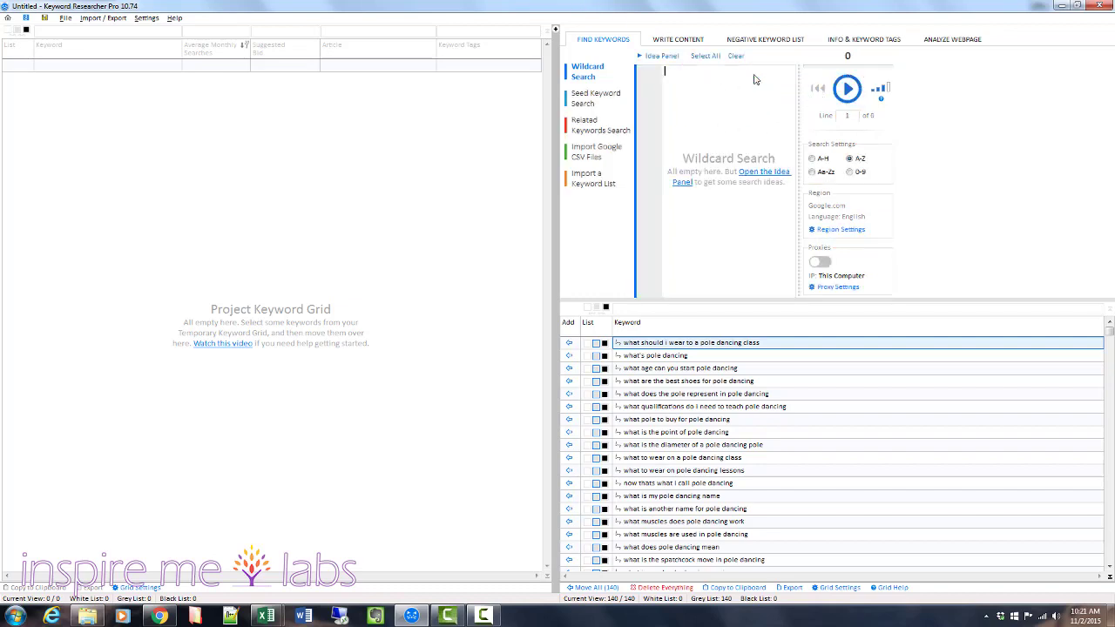
Run a wildcard search on "pole dancing for *", "* for pole dancing" and "las vegas pole dancing *".
text(pole)
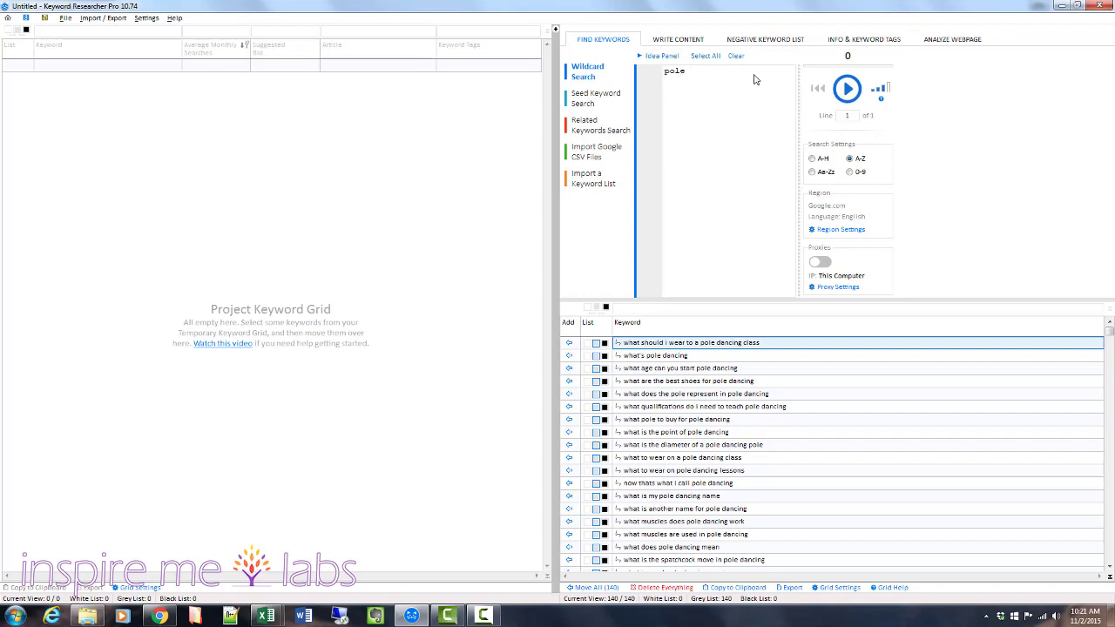
text( dancing )
text(for)
text(* for pole dancing)
text(las vegas pole dancin)
click(847, 88)
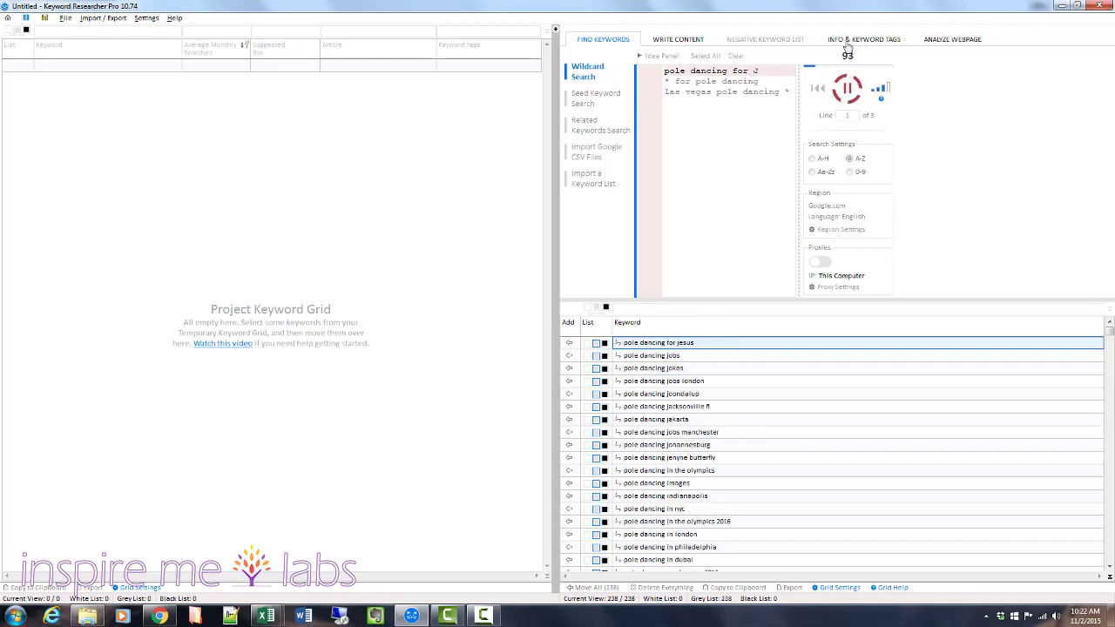
Stop the running wildcard search and remove all three of its patterns.
click(855, 93)
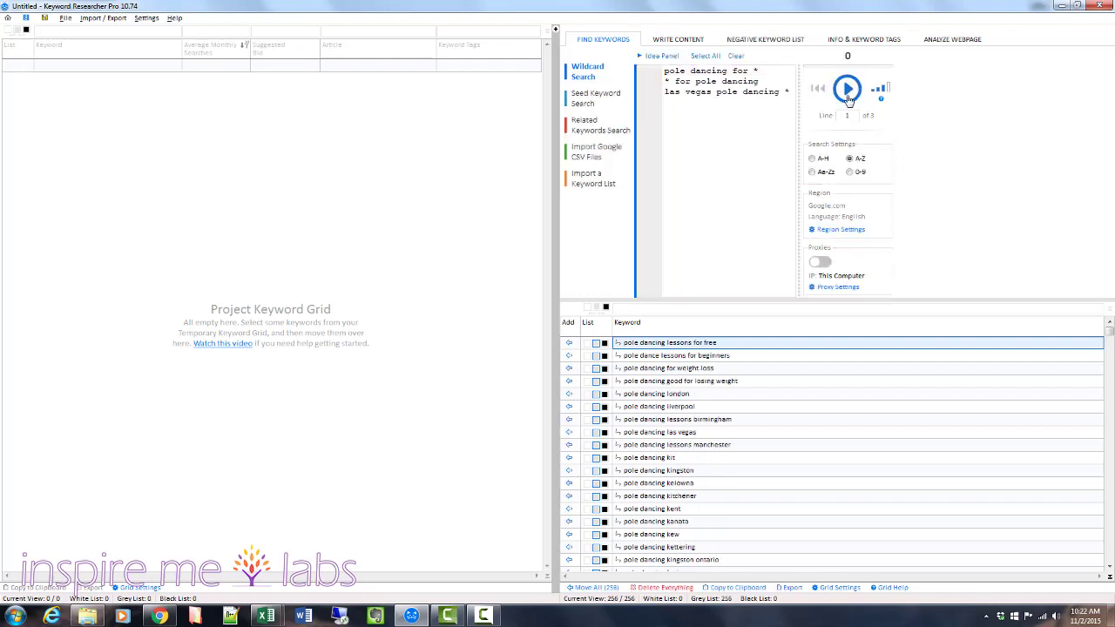
drag(789, 91, 662, 69)
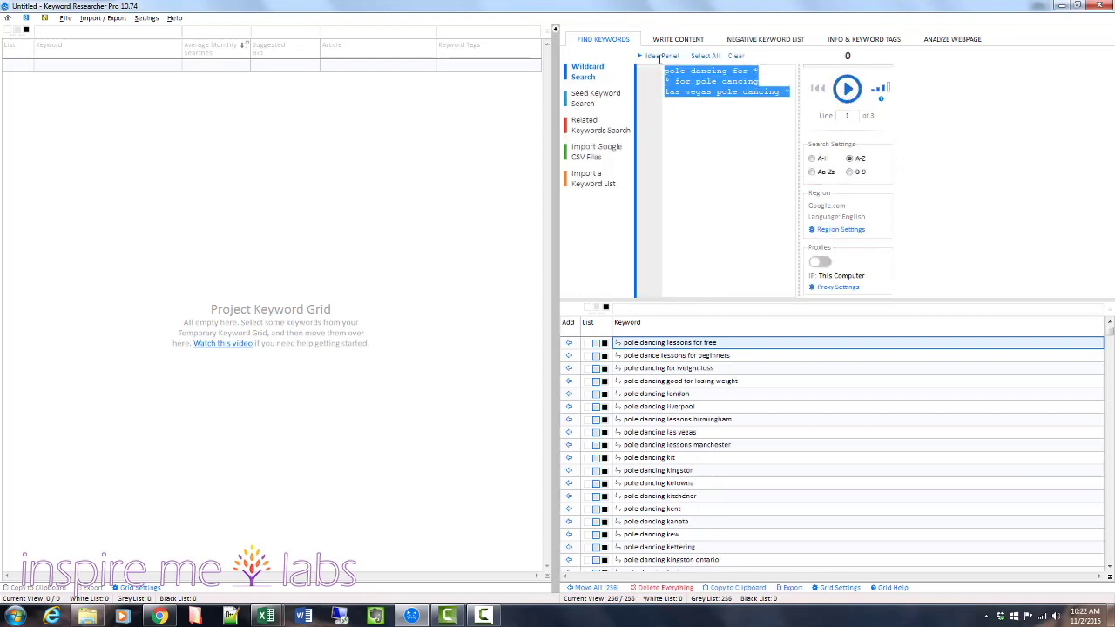
key(BackSpace)
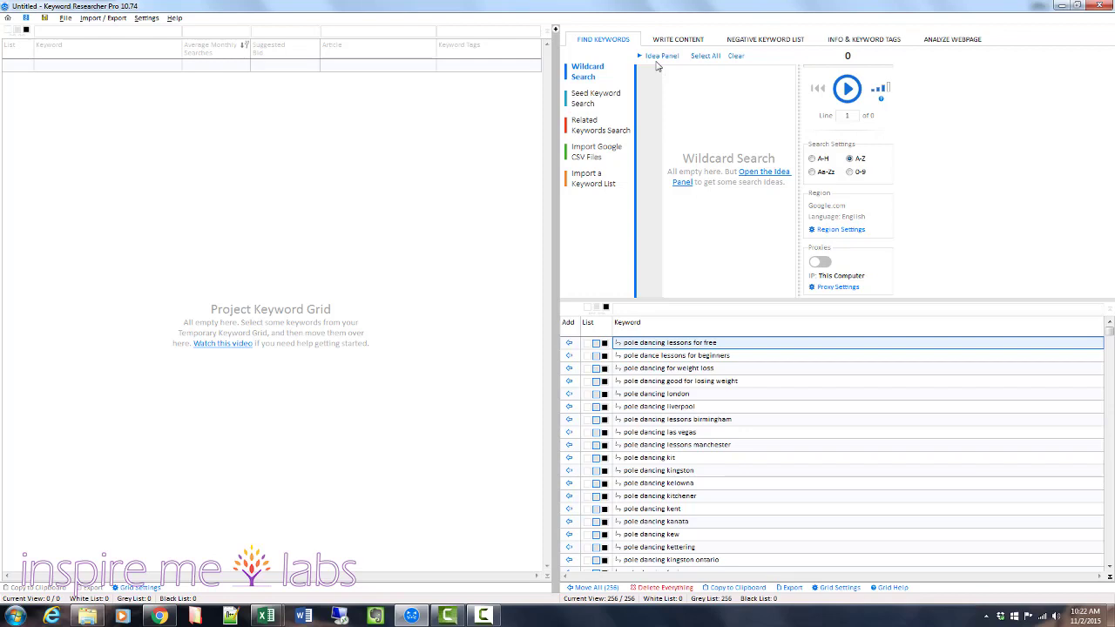
Run a wildcard search on "top pole dancing *", "best pole dancing *", "by pole dancing *" and "top 10 pole dancing *", one per line.
text(top po)
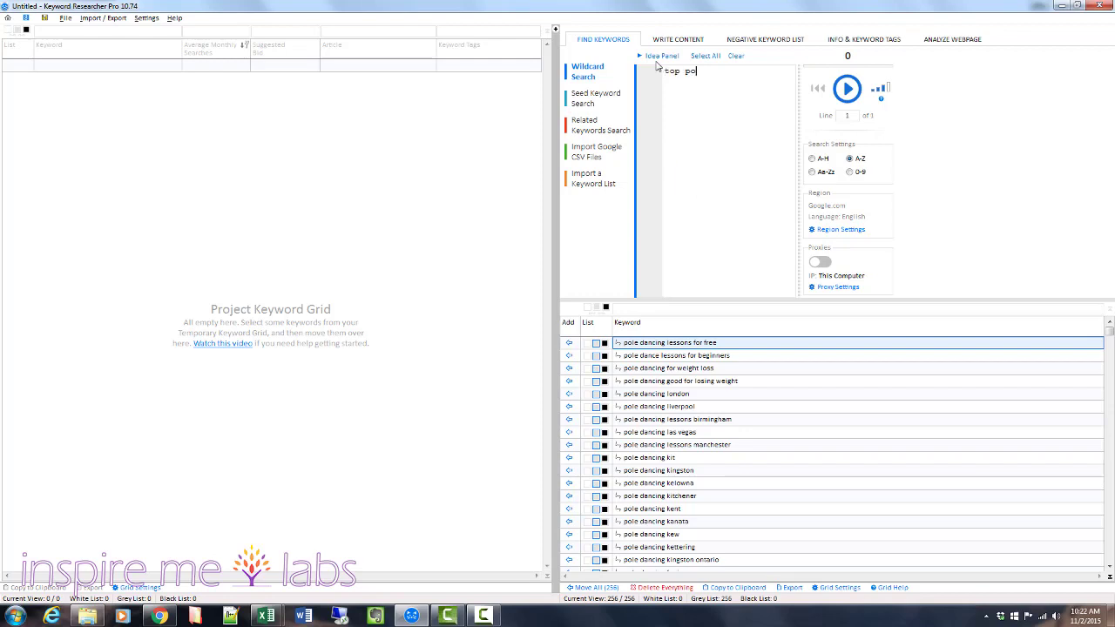
text(le dacnin)
key(BackSpace)
key(BackSpace)
key(BackSpace)
text(cing * best pole dancing * by pole dancing)
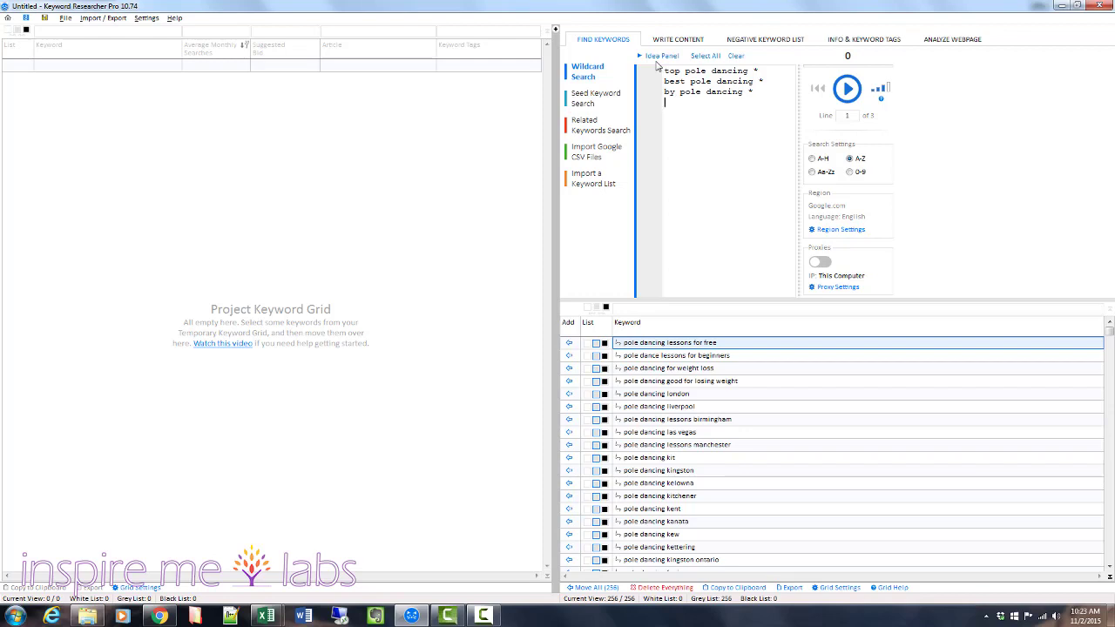
key(Return)
text(top 10 pole dancing *)
click(847, 91)
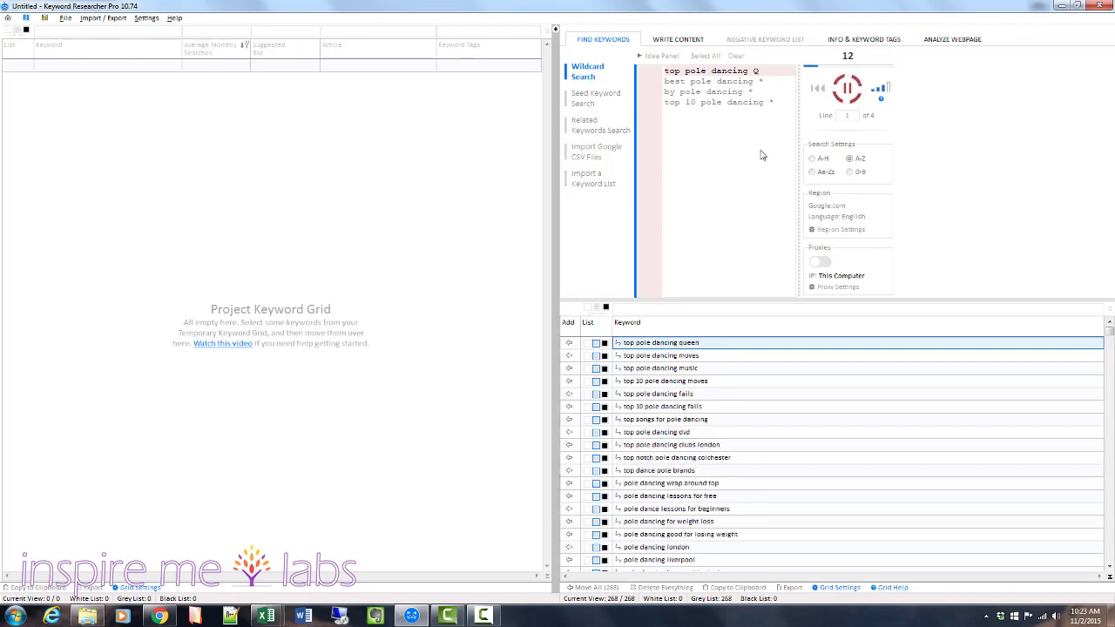
Pause and resume the wildcard search, reset it to the first line, and select the newest keywords in the temporary grid.
click(845, 89)
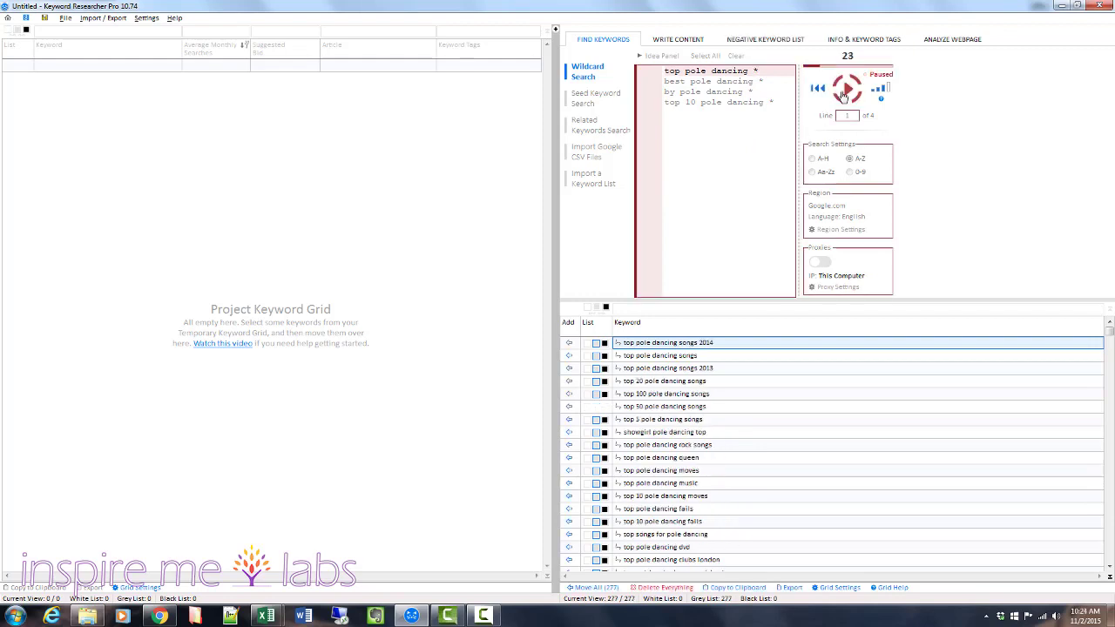
click(843, 94)
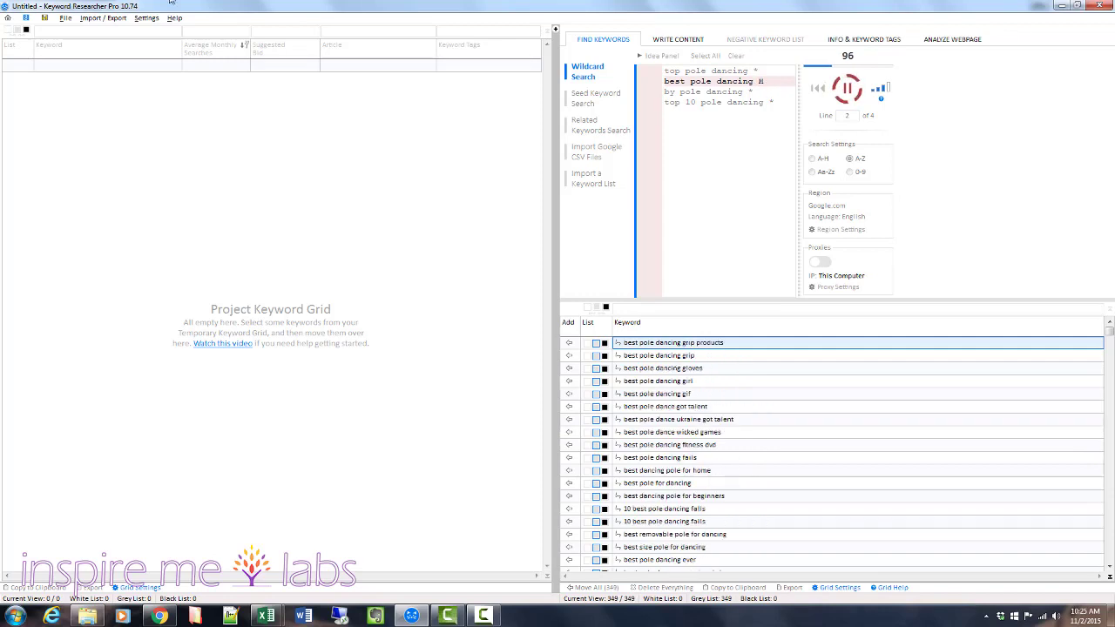
click(846, 88)
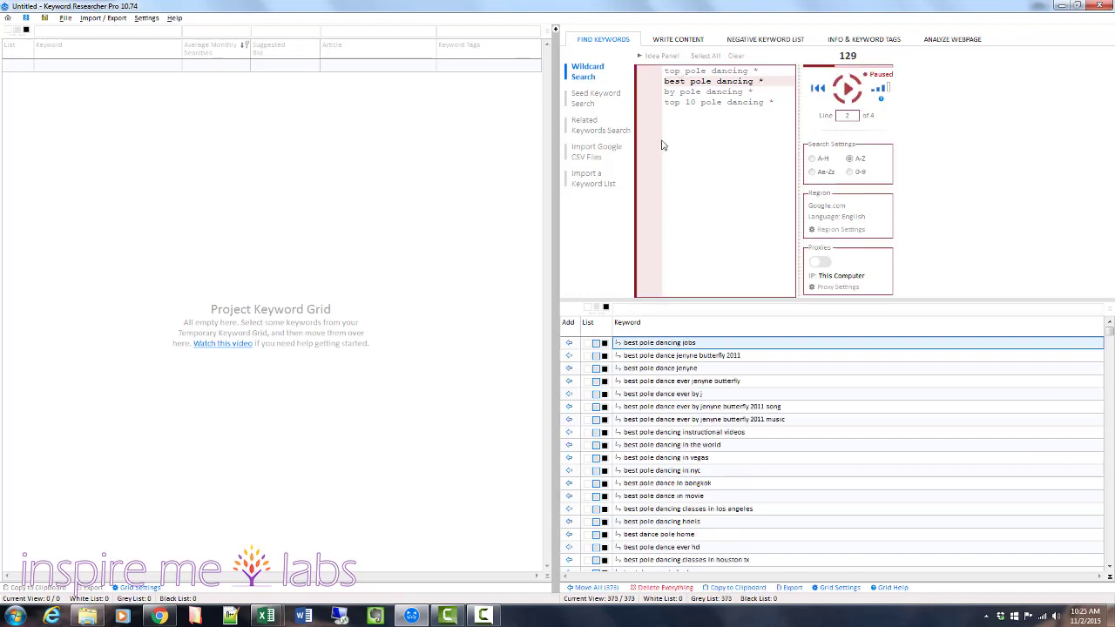
click(834, 86)
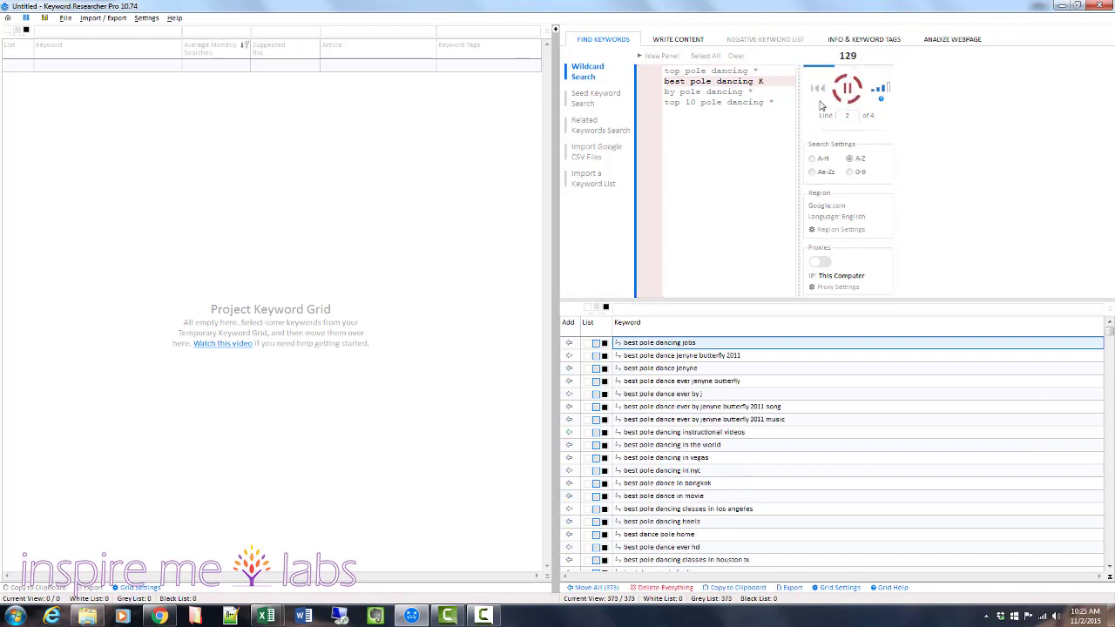
click(817, 88)
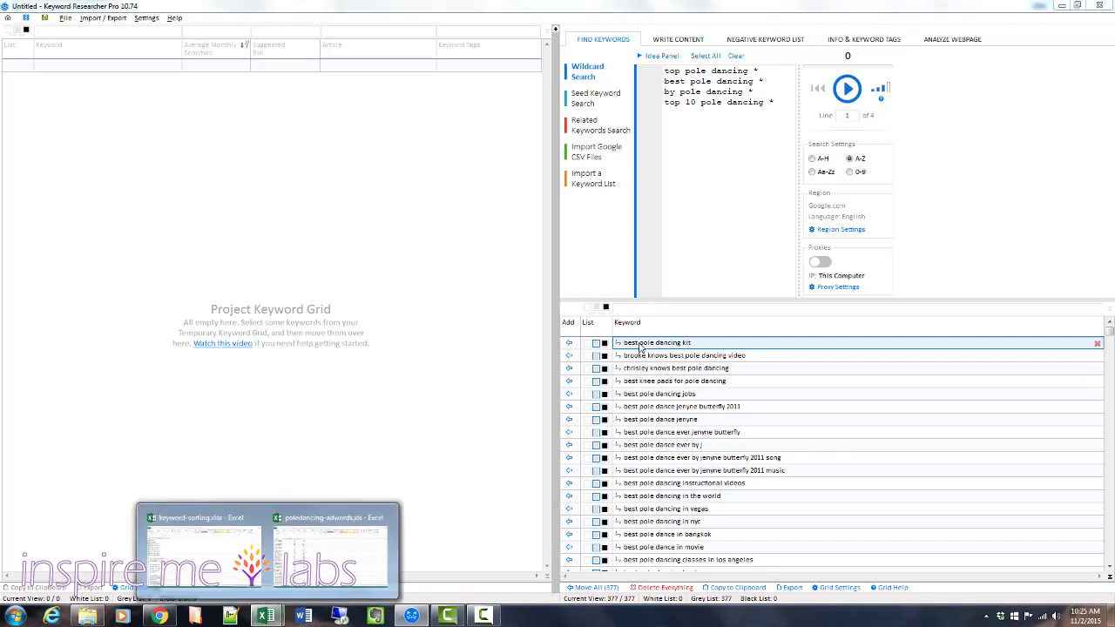
shift+click(650, 551)
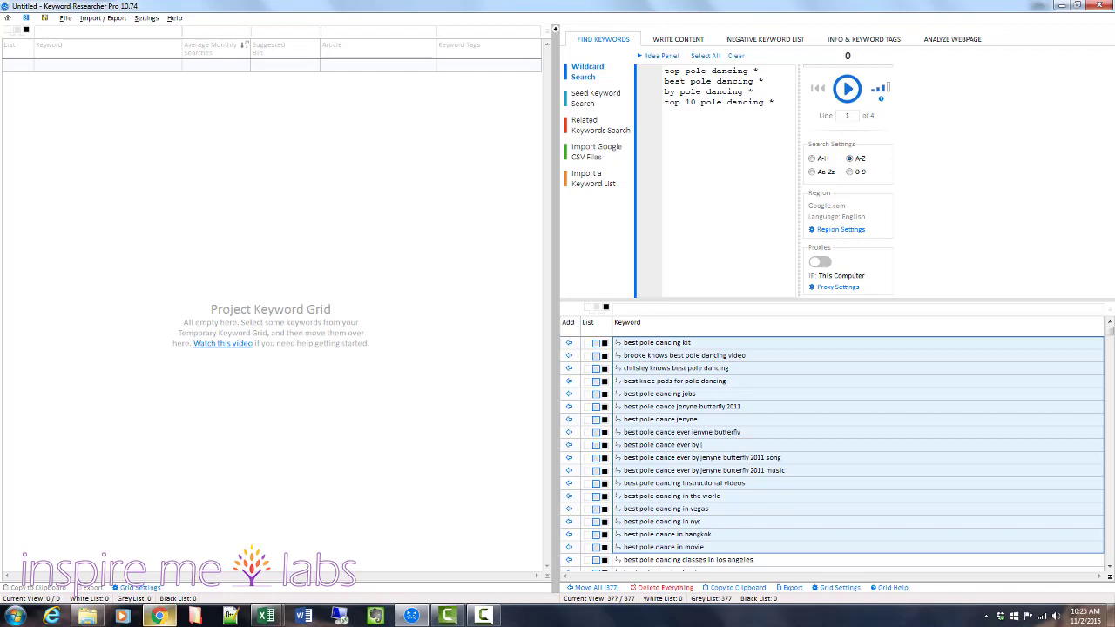
Switch to the poledancing-adwords.xls workbook in Excel and widen the Keyword column to fit the phrases.
click(160, 617)
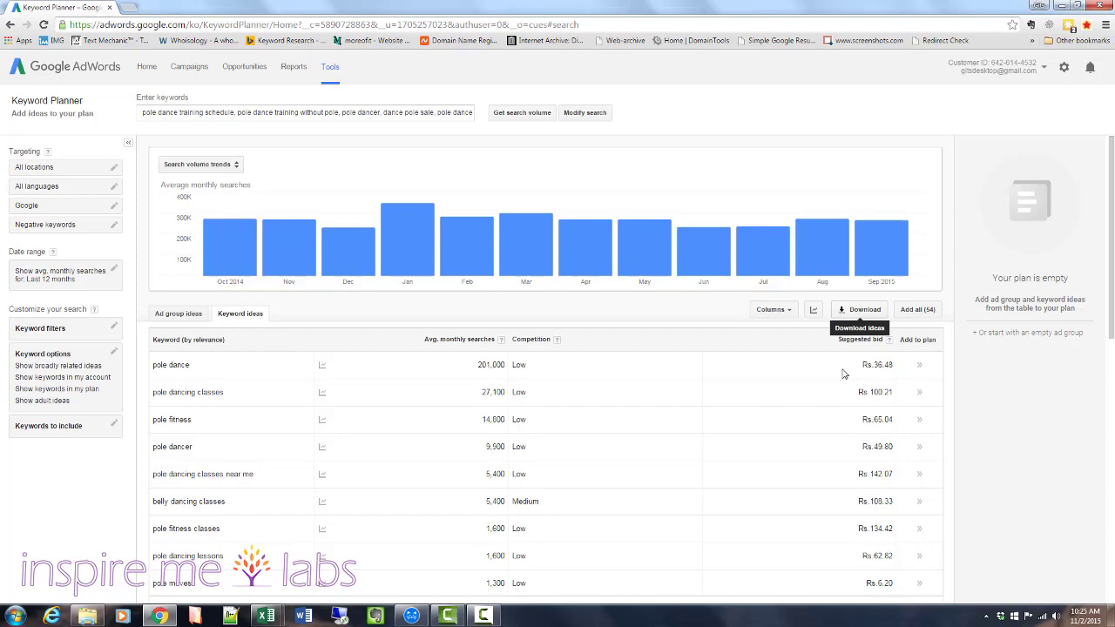
mouse_move(266, 616)
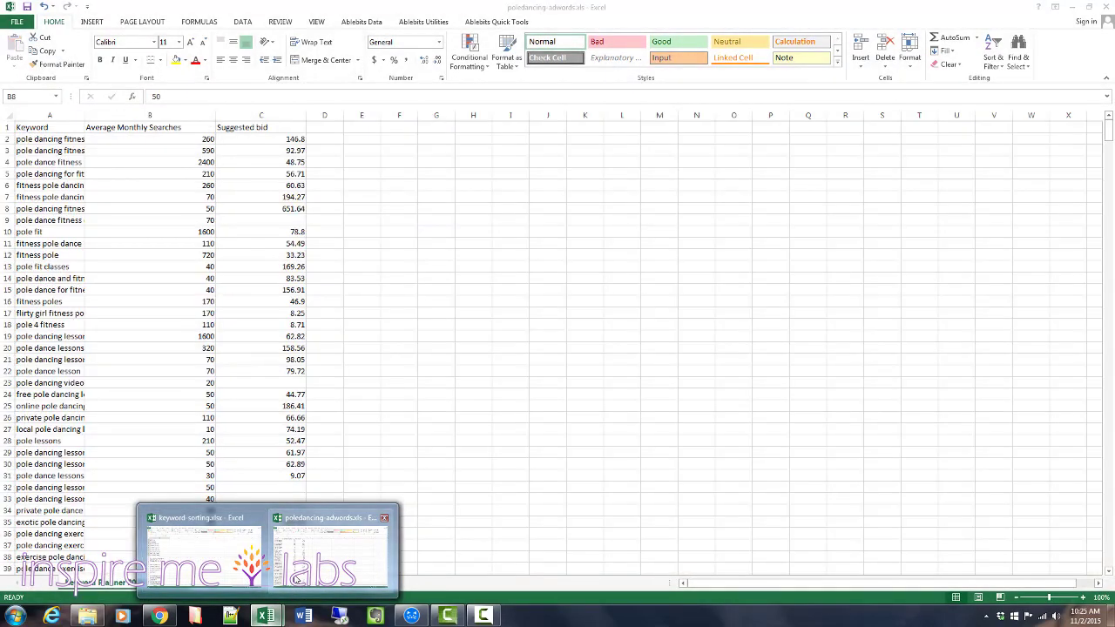
click(300, 566)
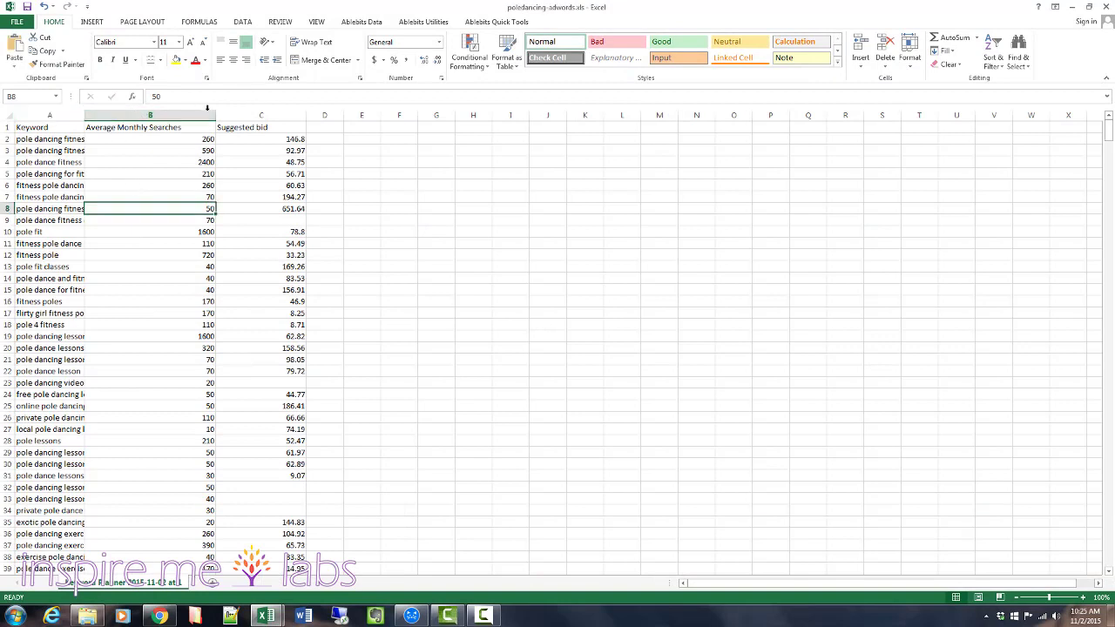
drag(82, 110, 135, 110)
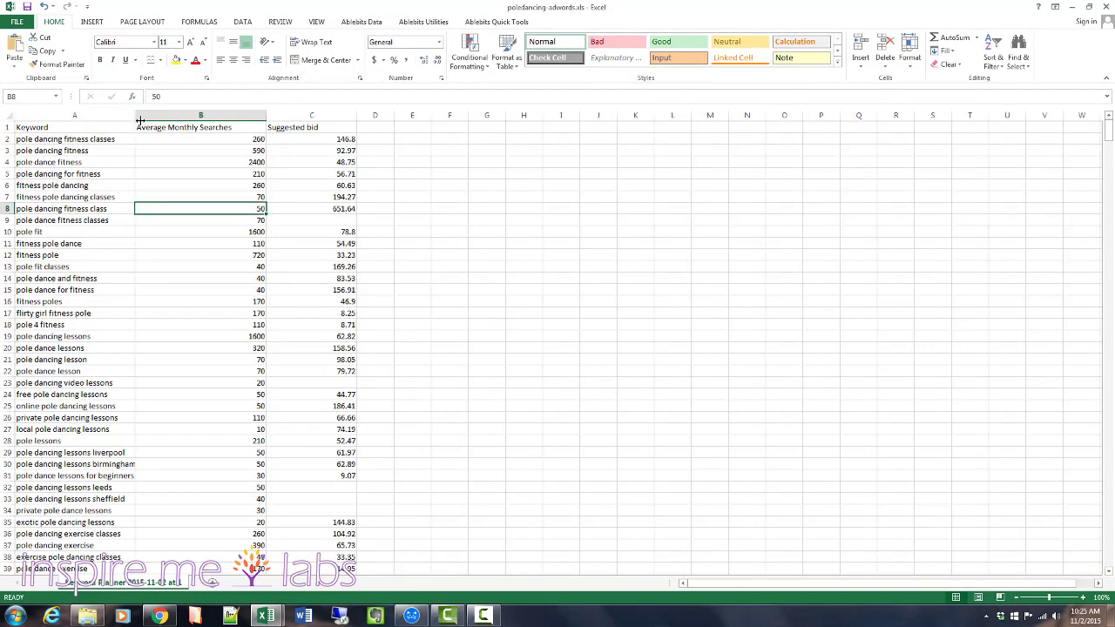
click(205, 127)
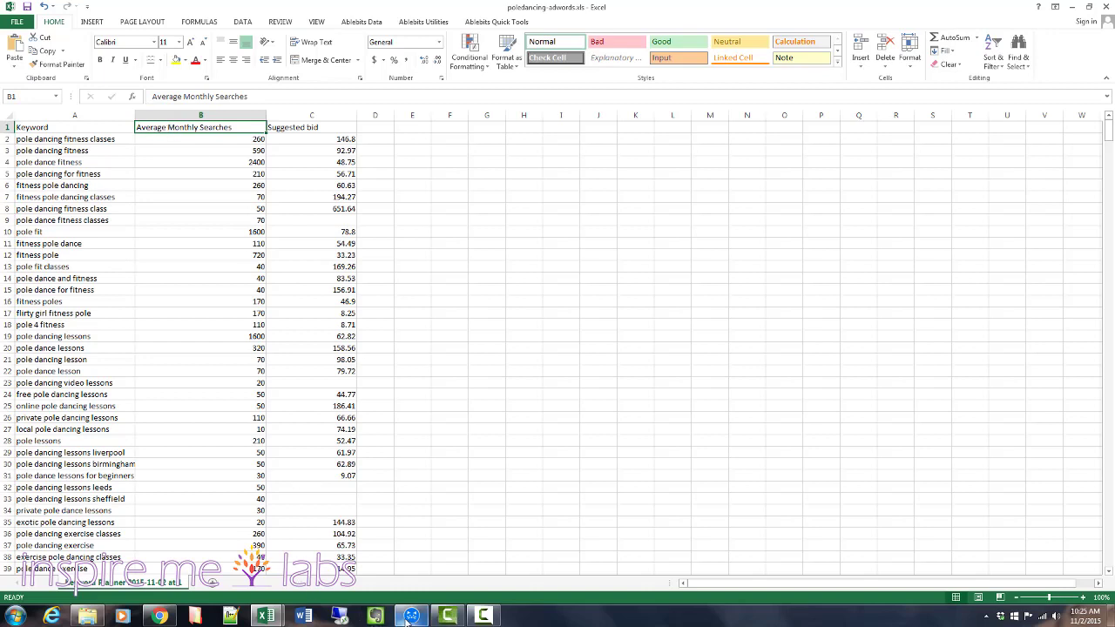
click(296, 128)
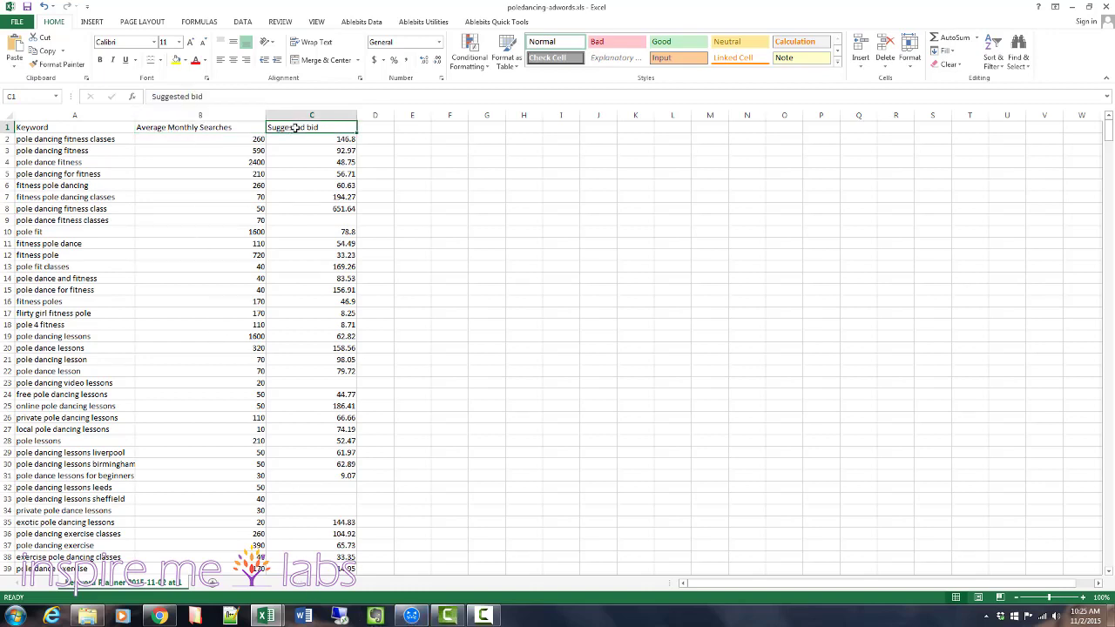
Return to Keyword Researcher Pro and import poledancing-adwords.xls from the keywordresearcher folder into the project keyword grid.
click(411, 616)
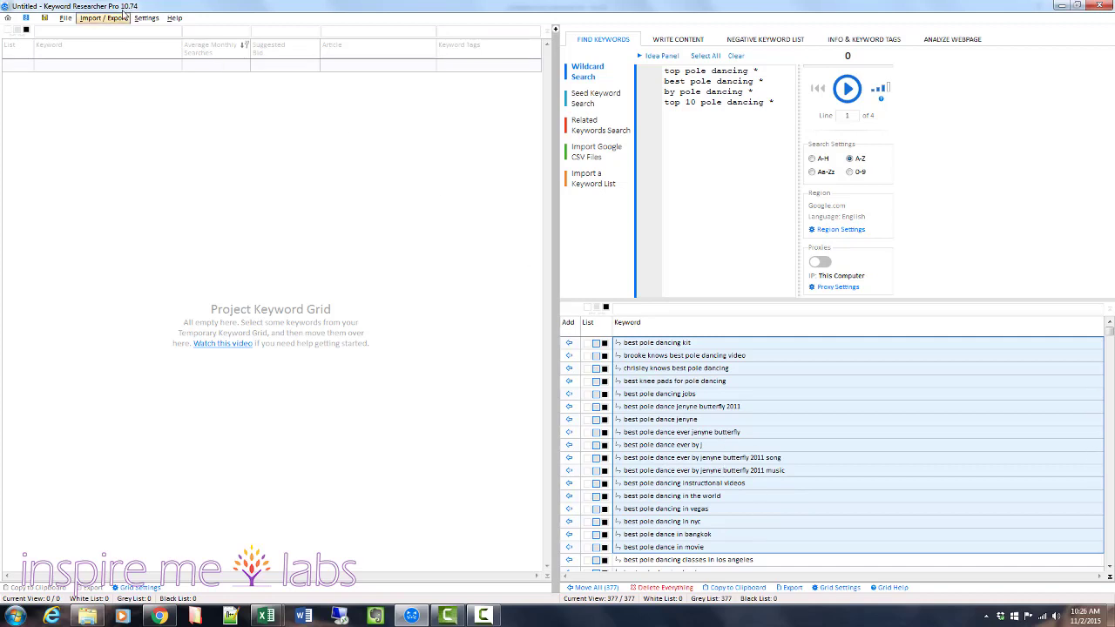
click(116, 18)
click(118, 30)
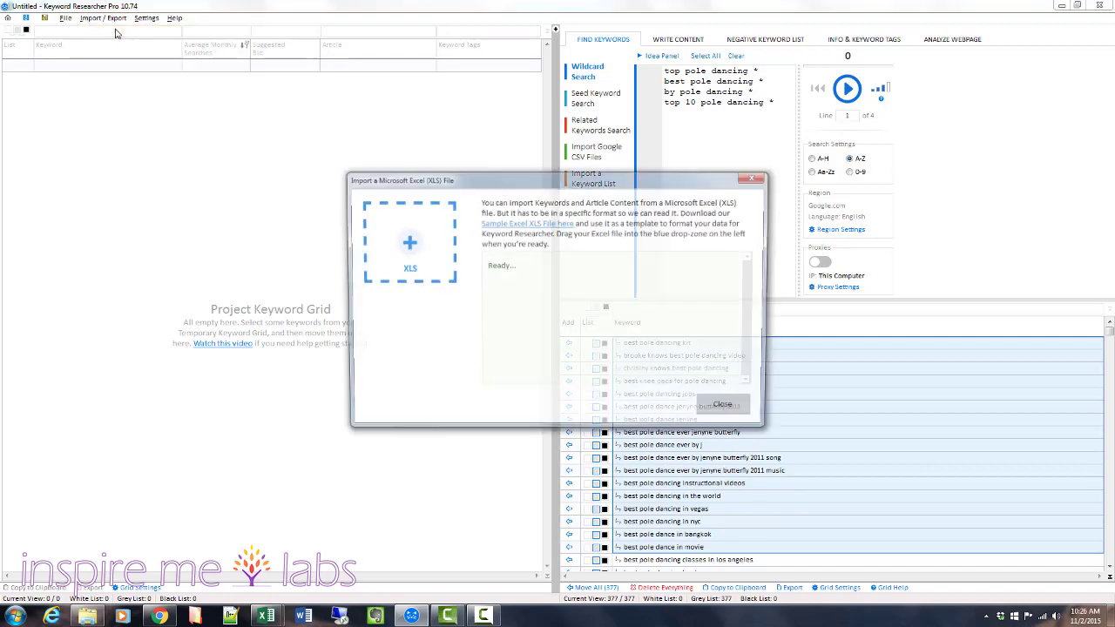
click(405, 241)
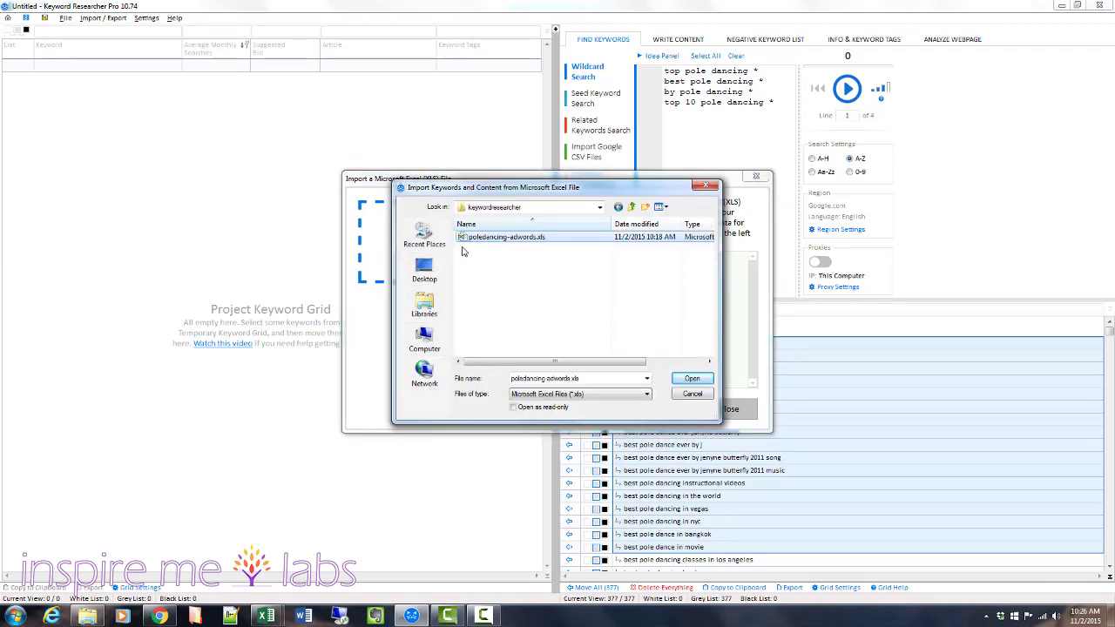
click(482, 243)
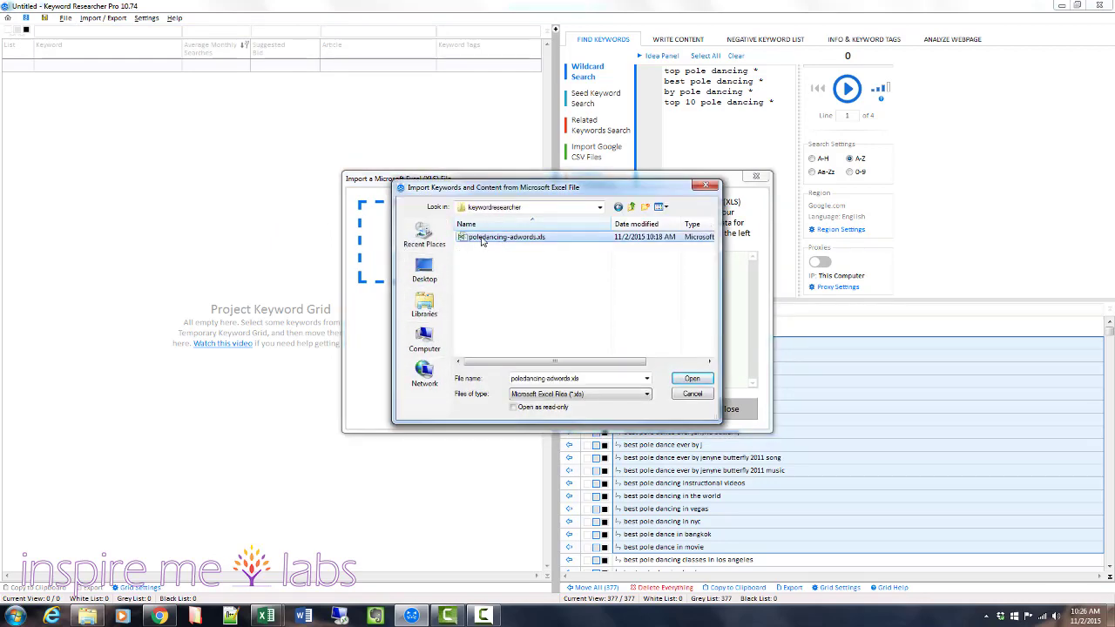
click(480, 238)
click(528, 277)
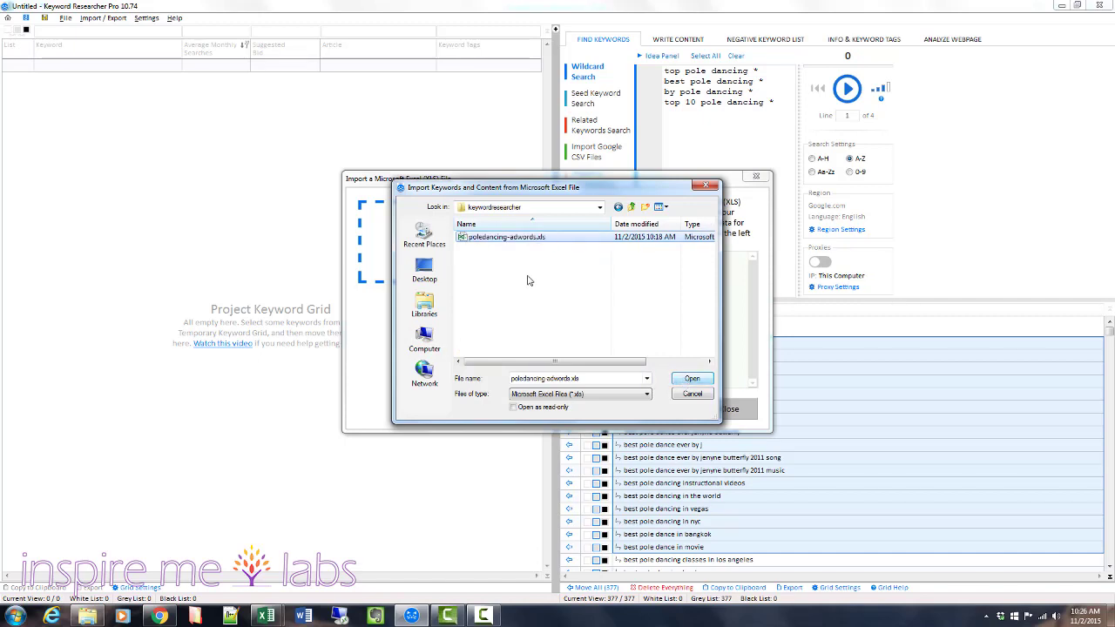
click(533, 239)
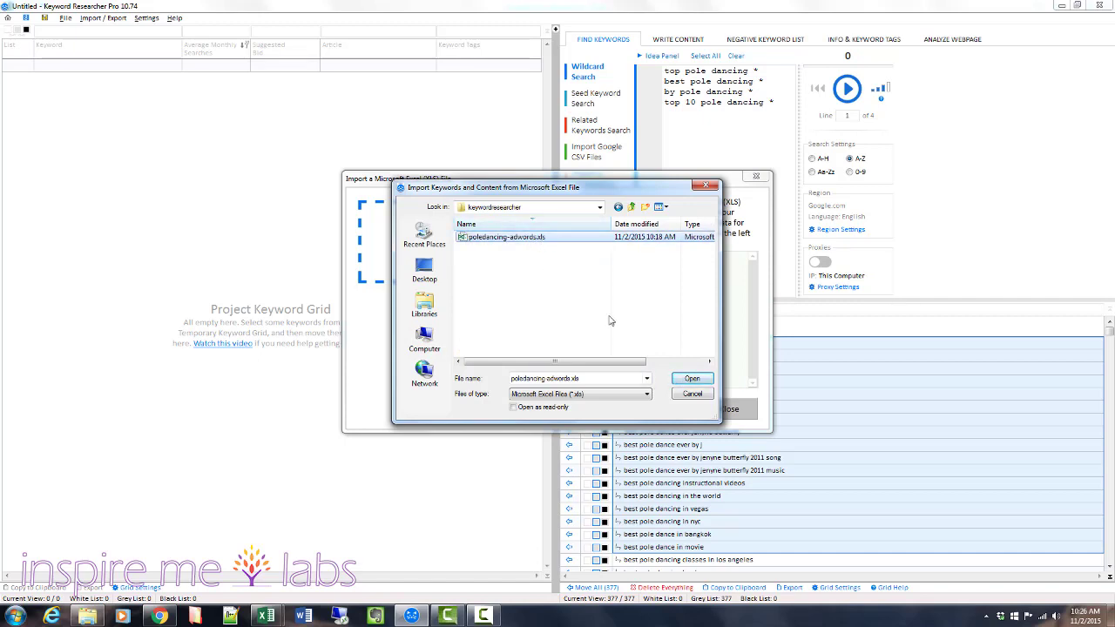
click(692, 378)
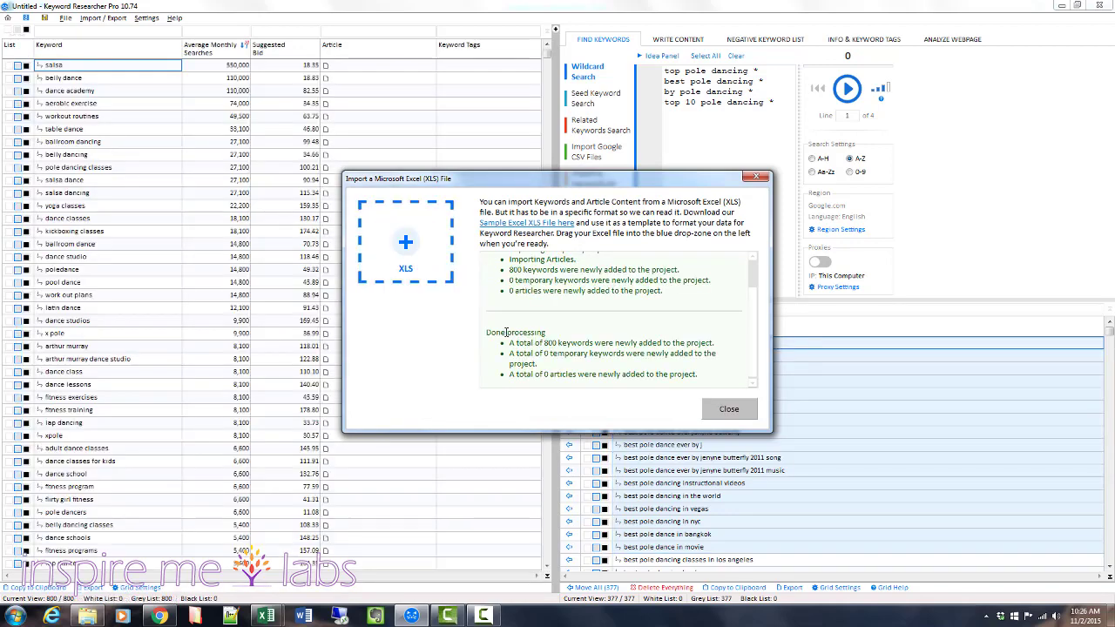
click(727, 409)
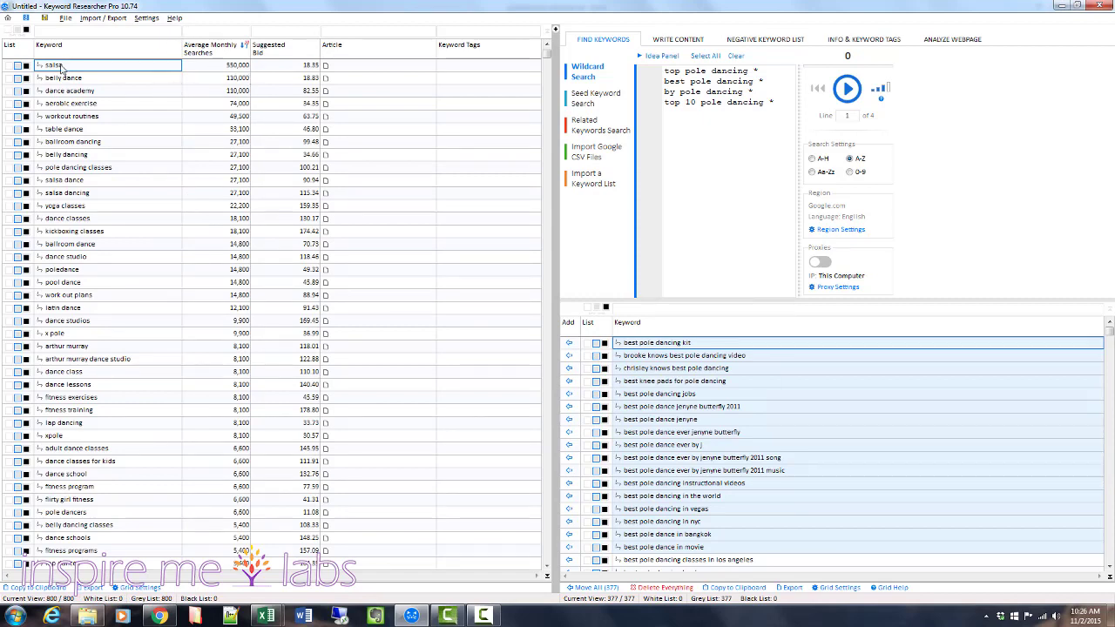
click(82, 233)
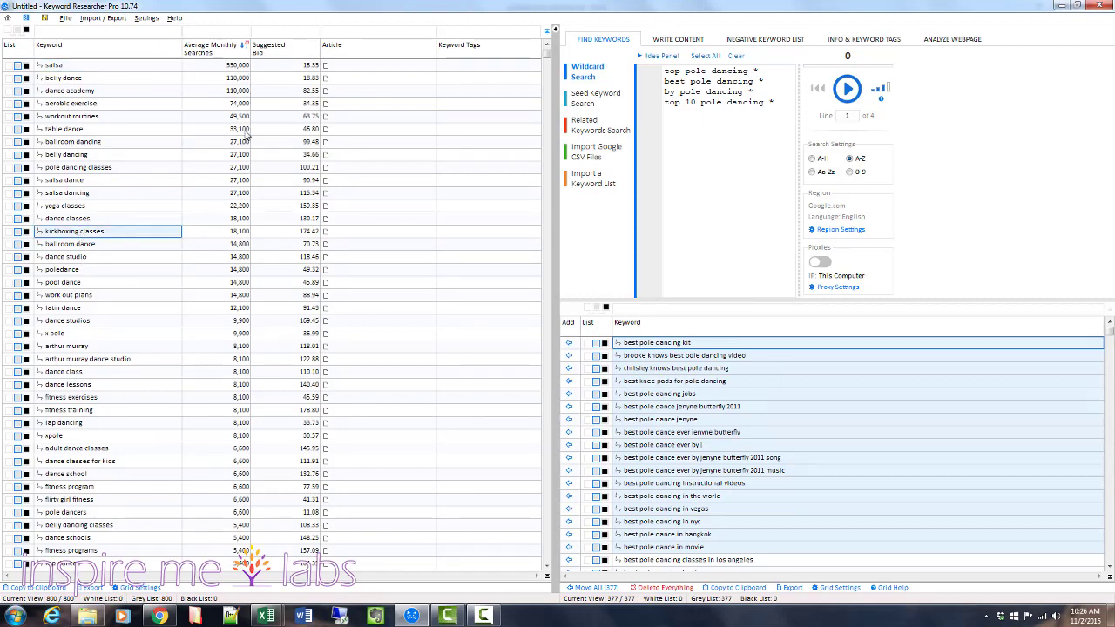
key(x)
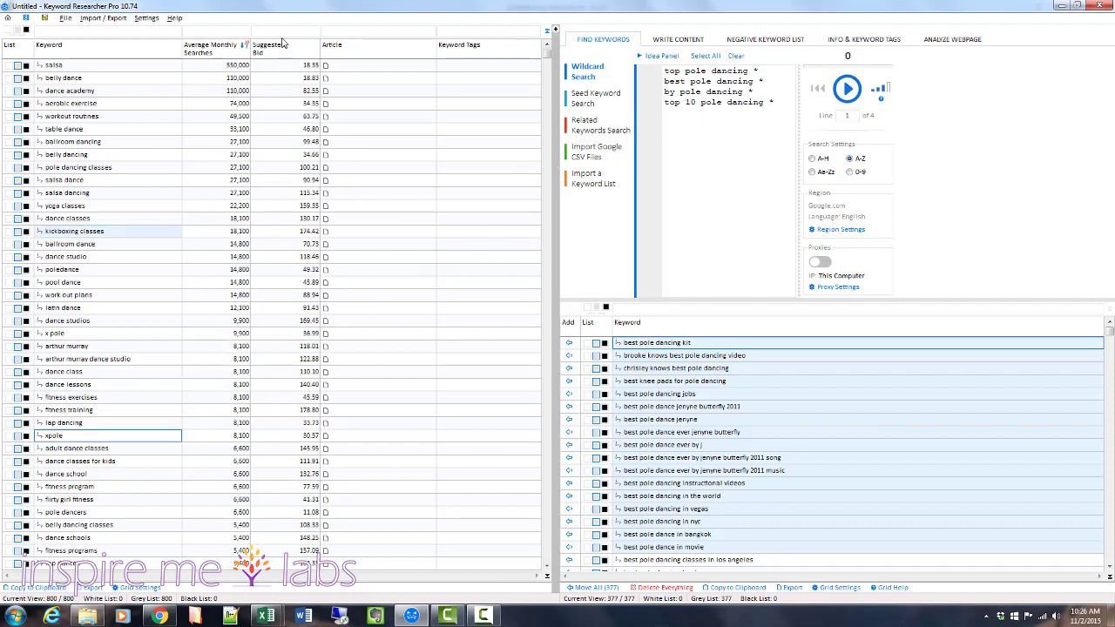
click(357, 66)
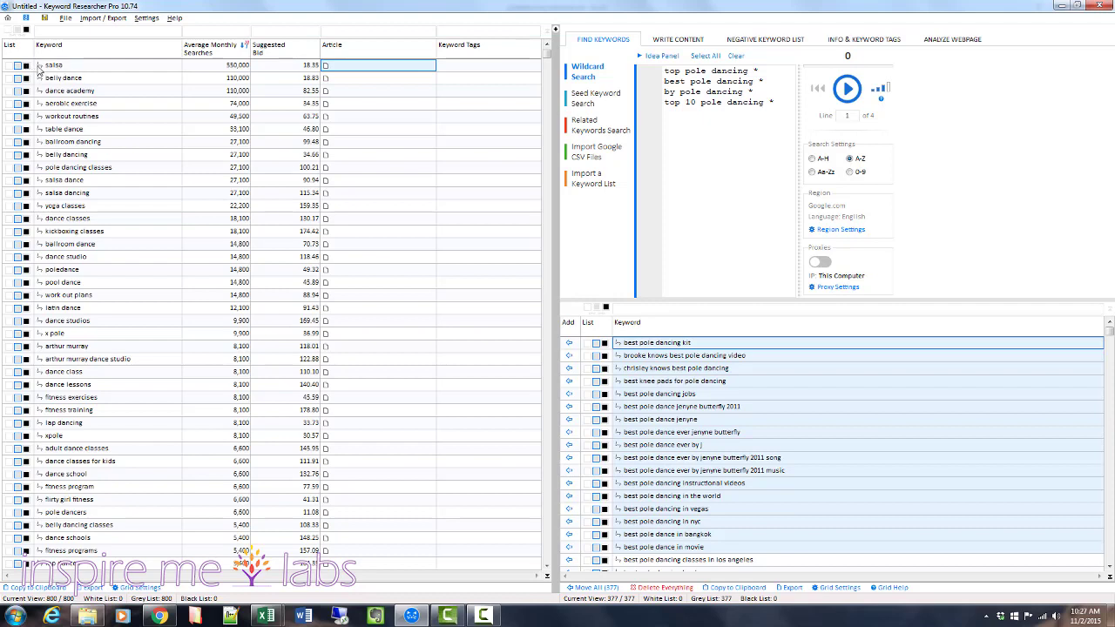
Assign salsa, belly dance, dance academy, aerobic exercise, workout routines, table dance and ballroom dancing to the Black List.
click(26, 65)
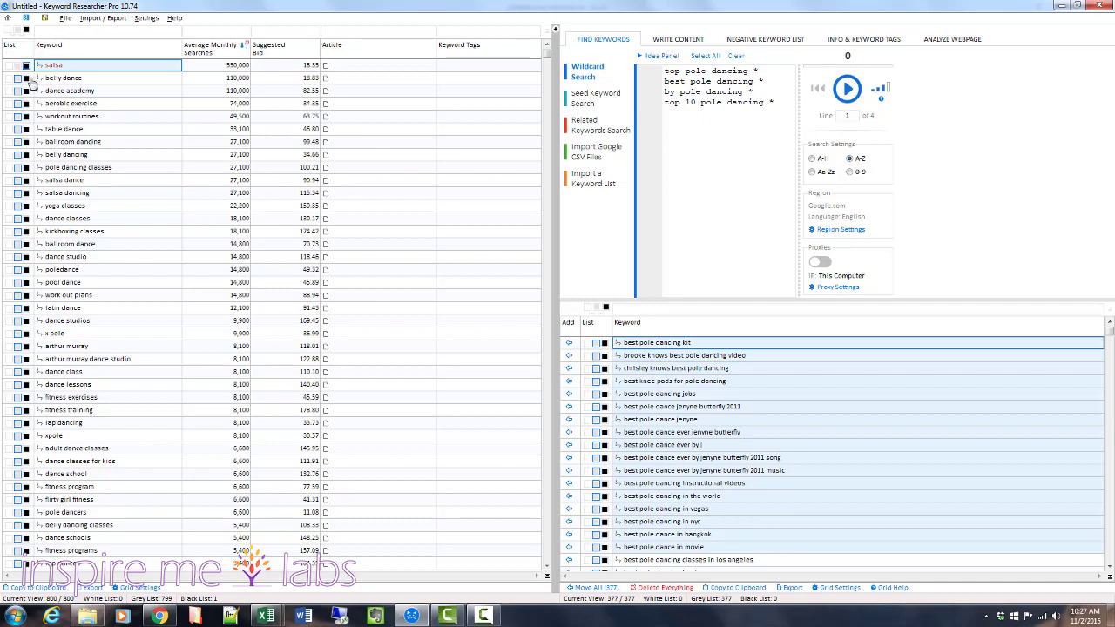
click(26, 77)
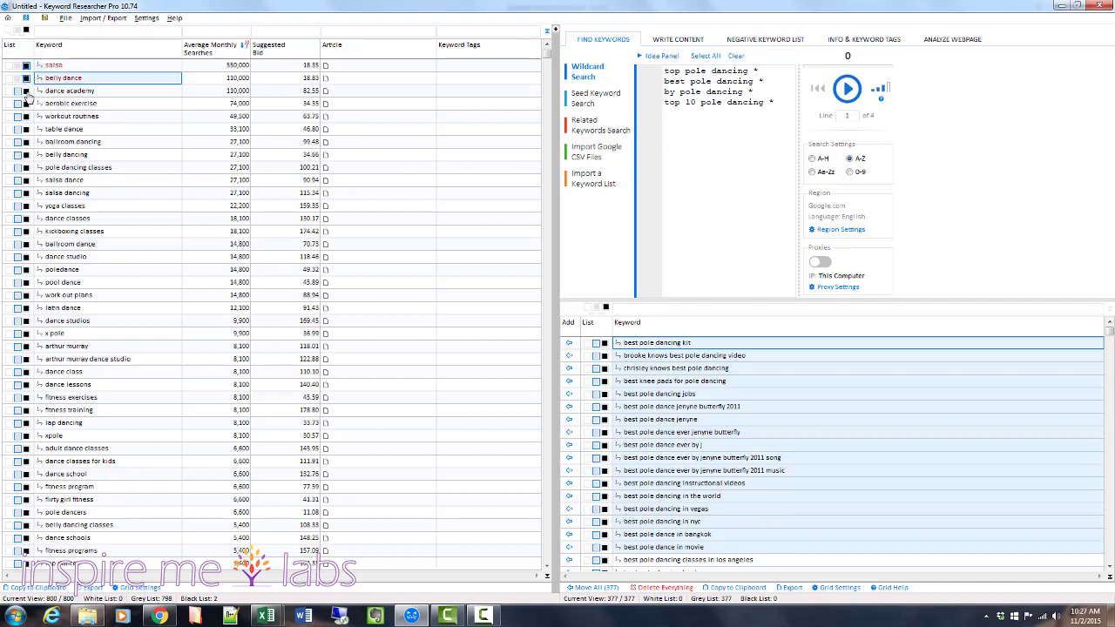
click(26, 91)
click(27, 102)
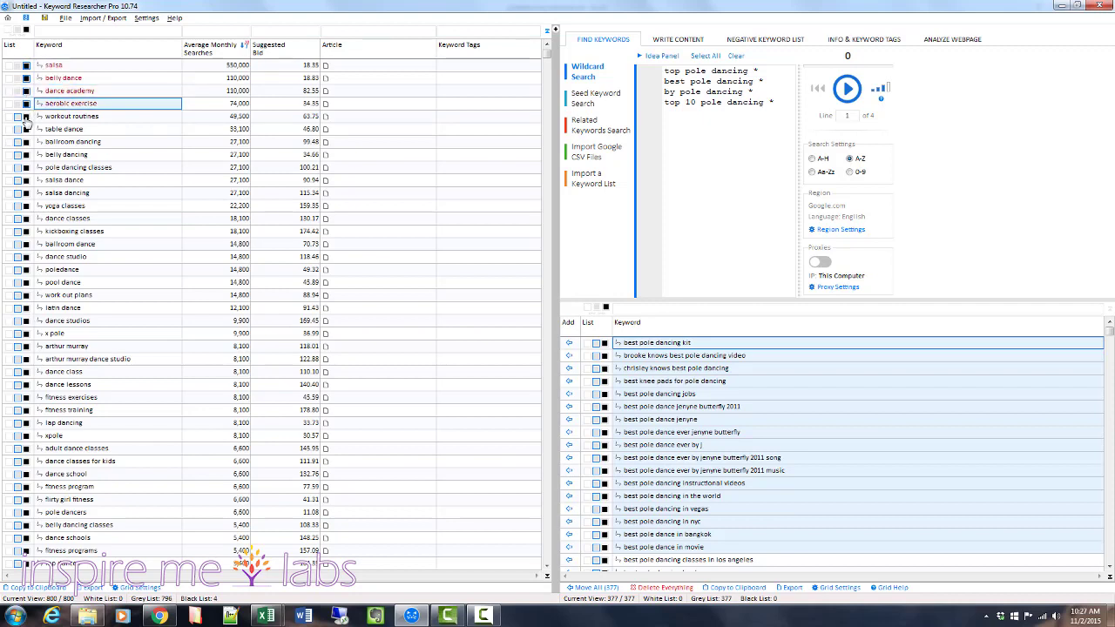
click(26, 116)
click(26, 129)
click(26, 141)
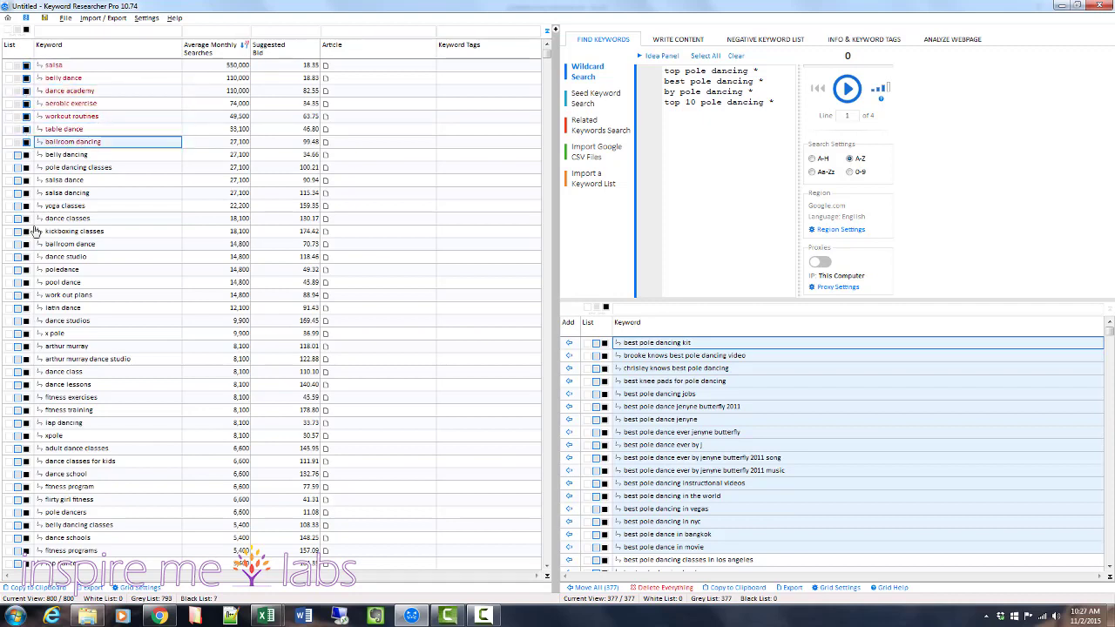
Apply "belly" as a negative keyword and filter the project keyword grid to show only Black List entries.
double_click(51, 155)
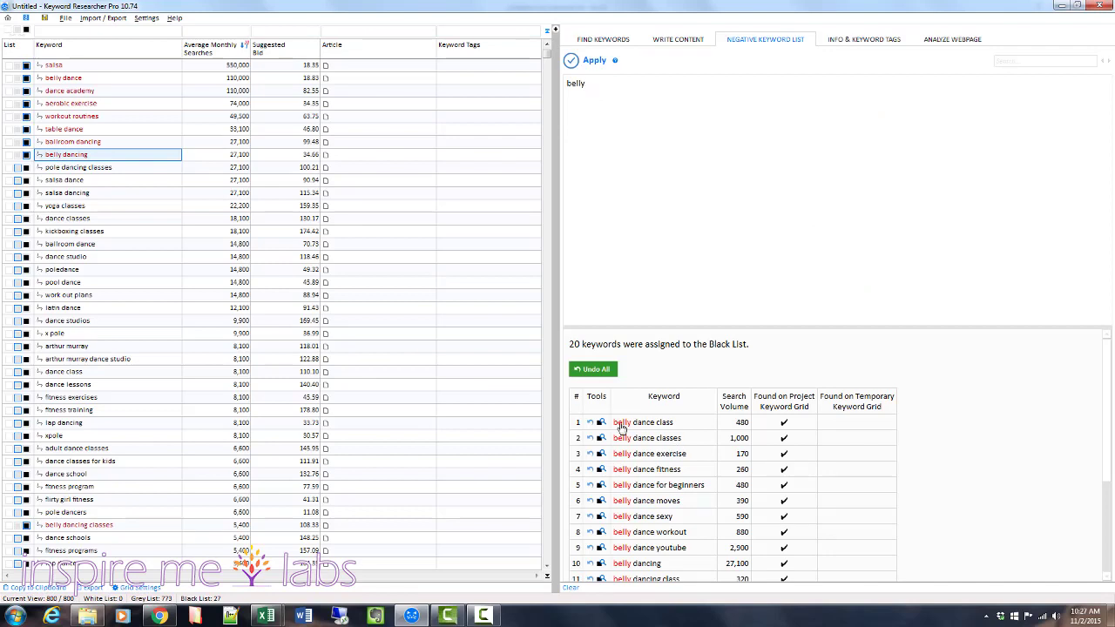
scroll(622, 428, down, 2)
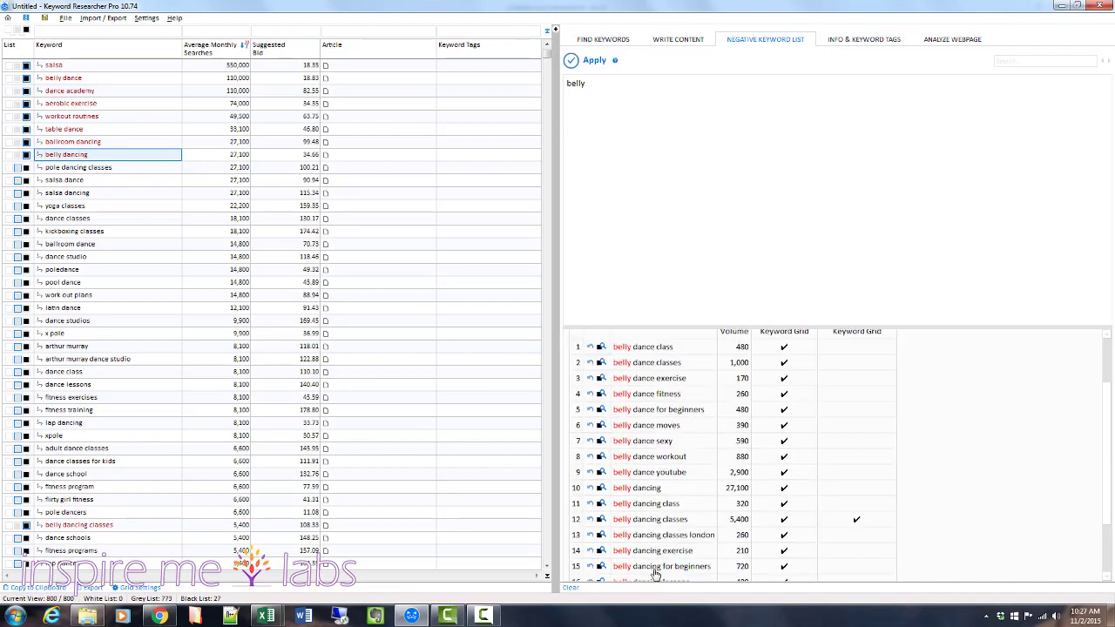
click(27, 31)
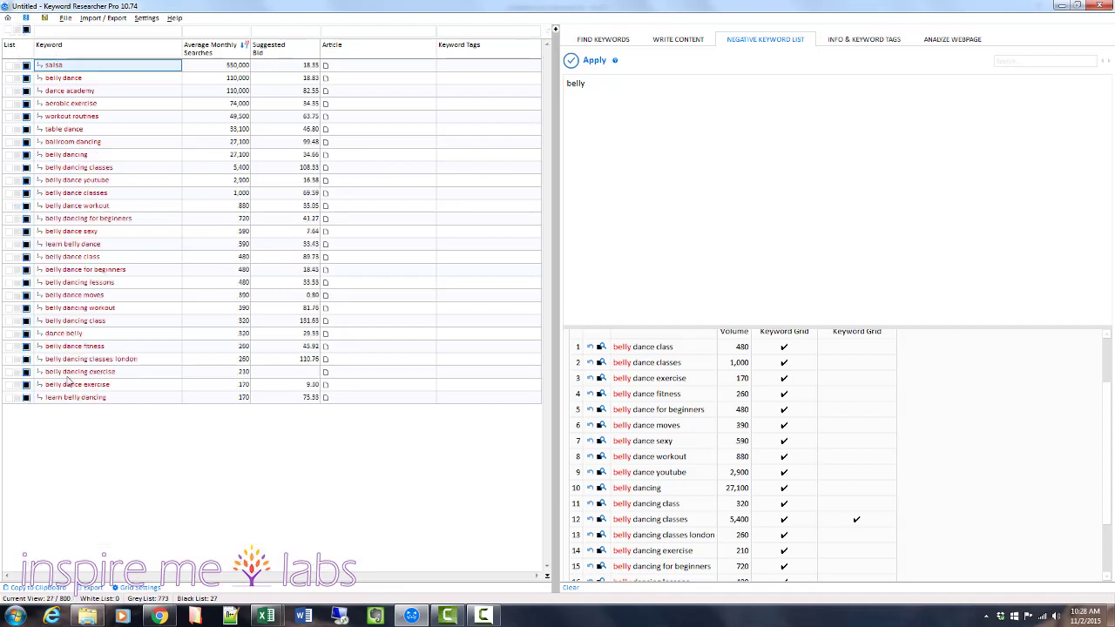
Filter the keyword grid to the Grey List and assign pole dancers, pool dance and poledance to the White List.
click(16, 28)
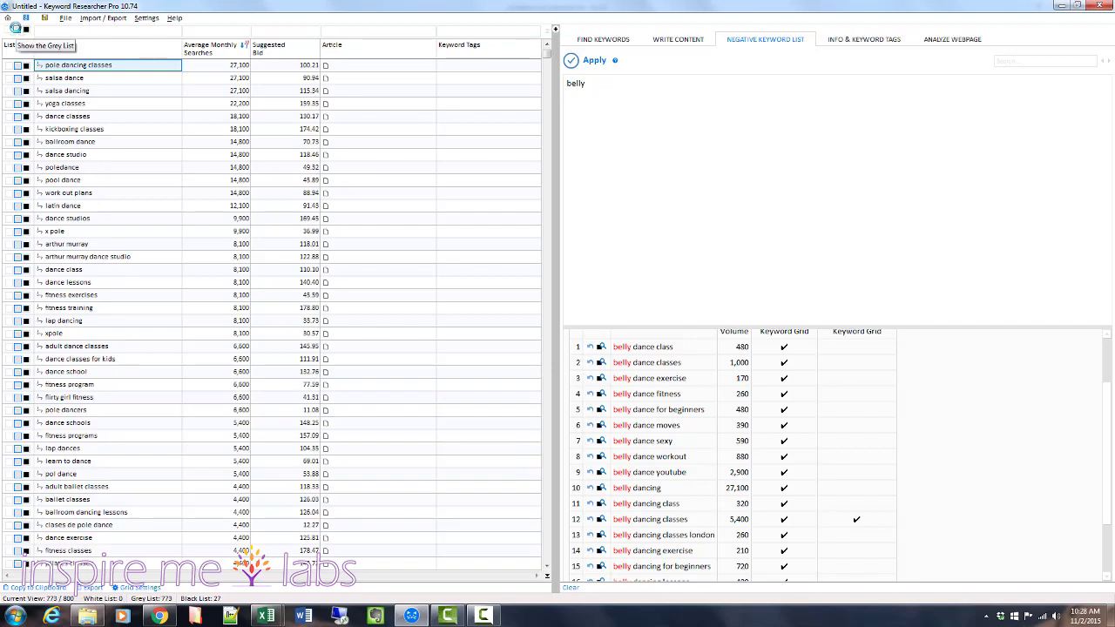
click(6, 33)
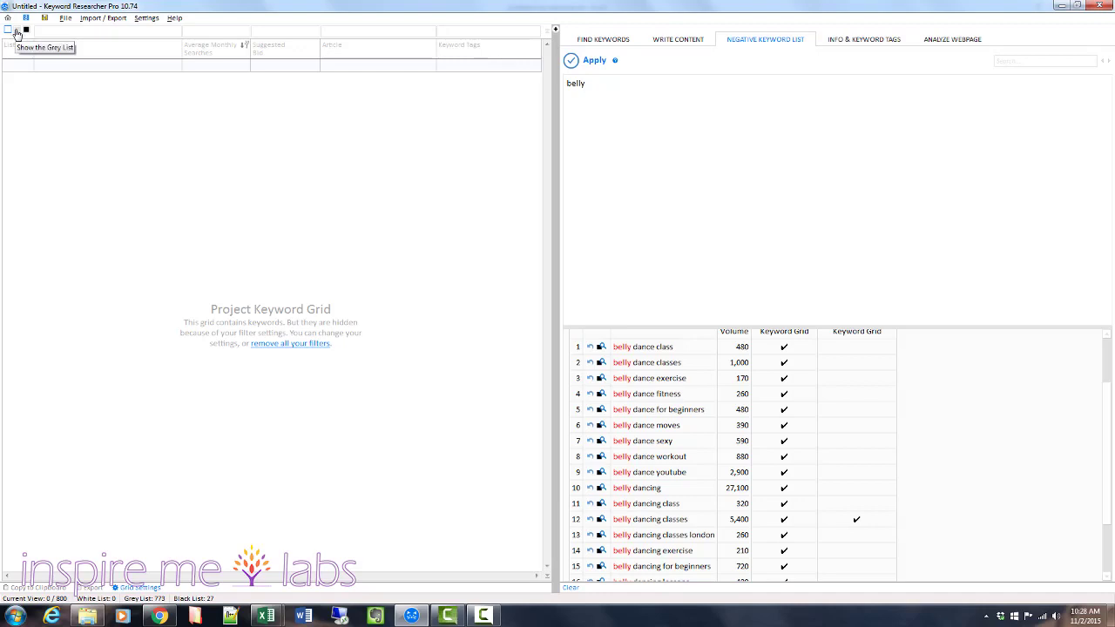
click(16, 31)
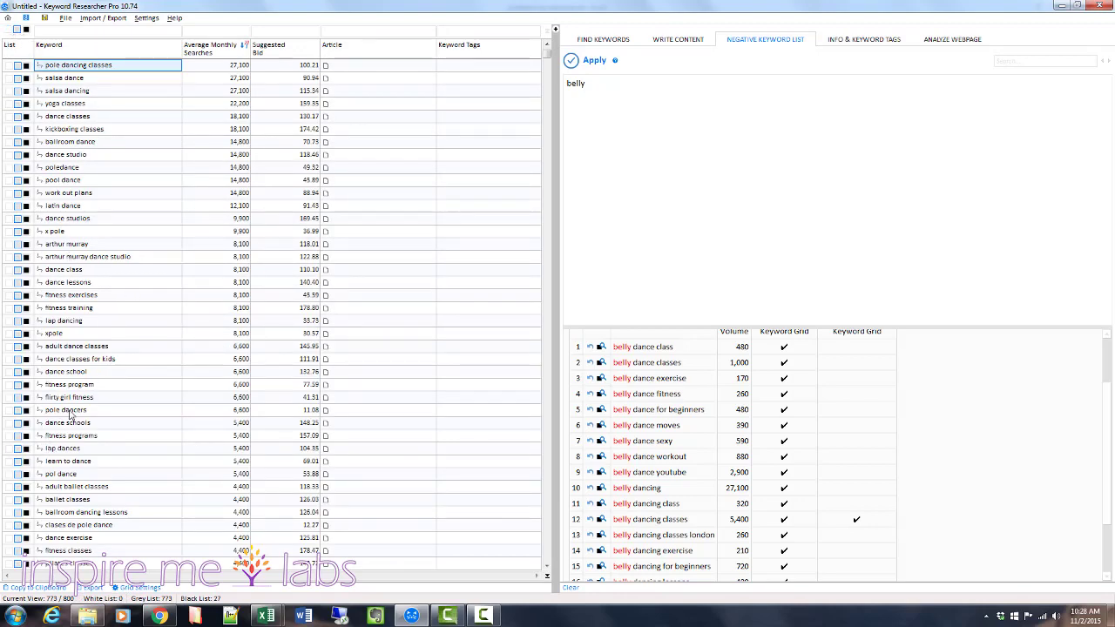
click(7, 411)
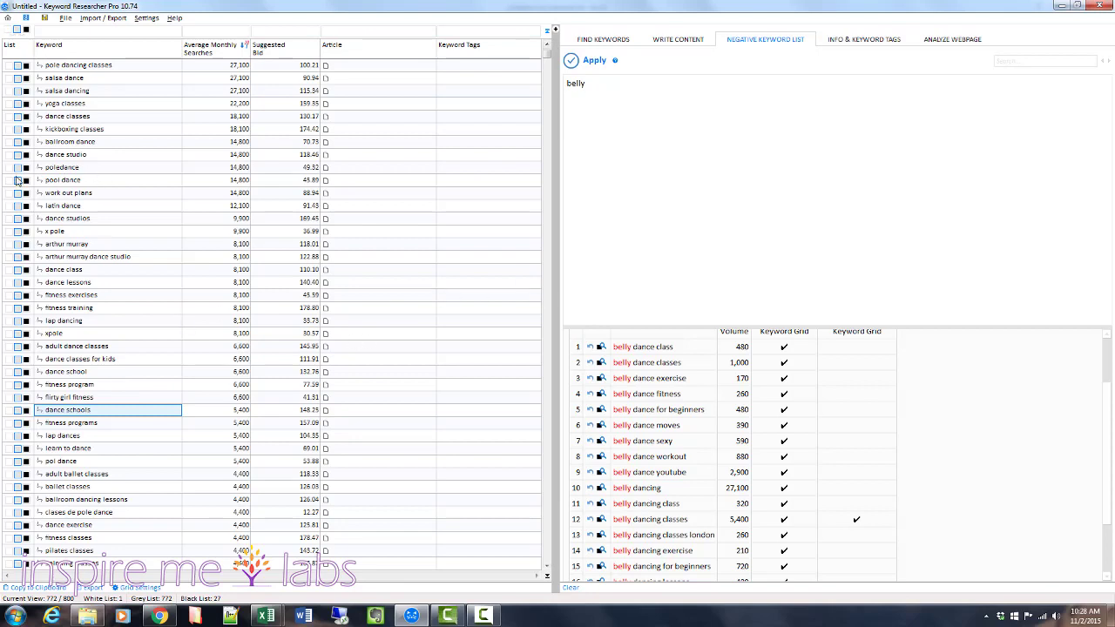
click(16, 180)
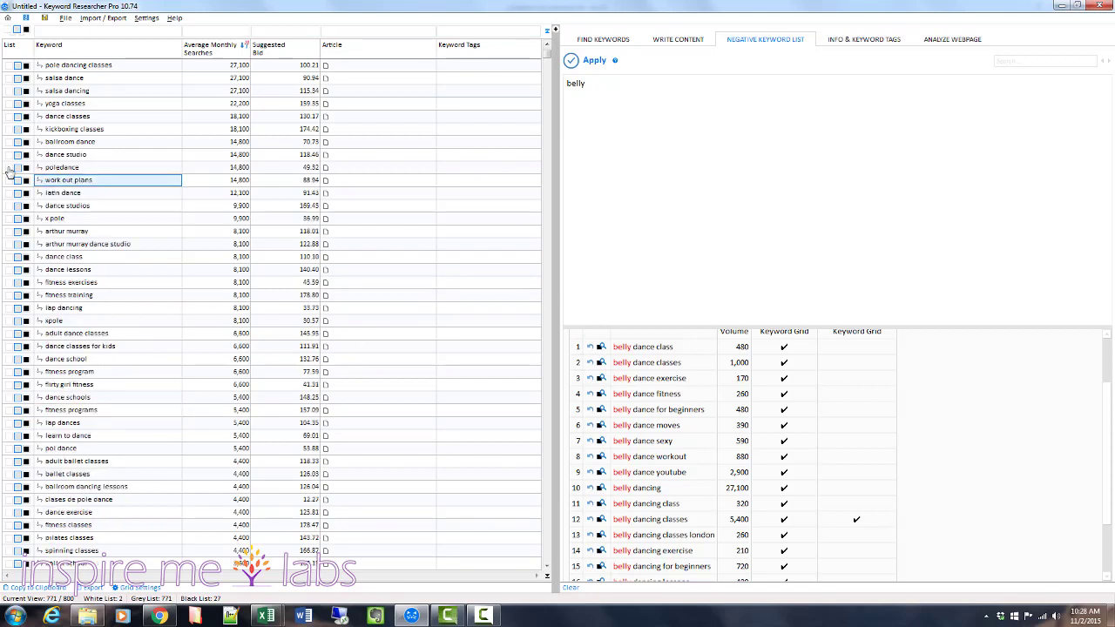
click(16, 167)
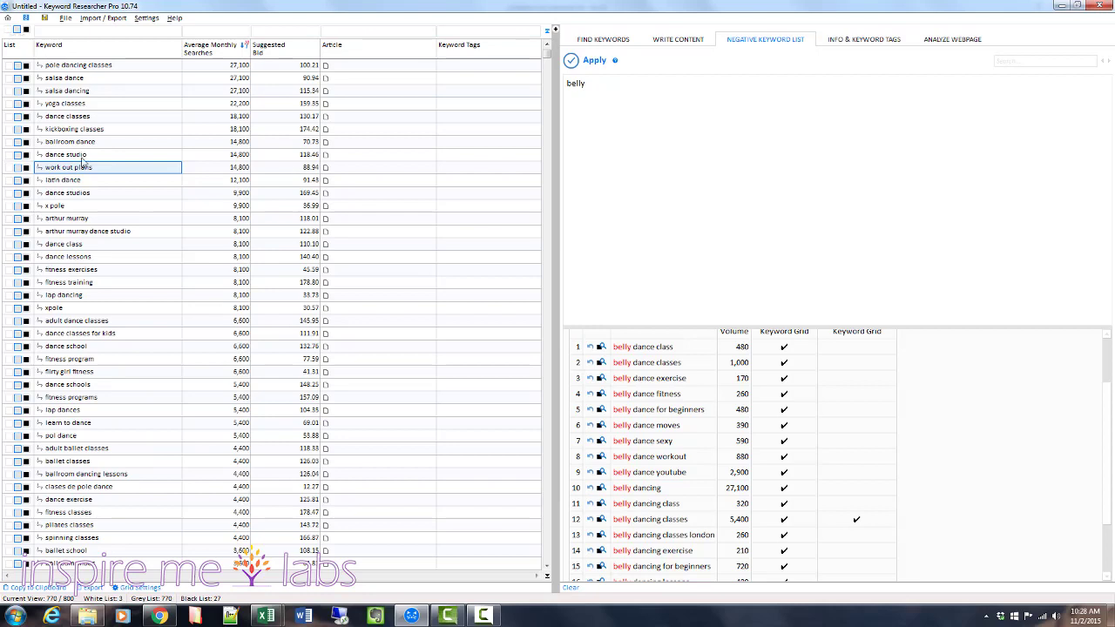
Assign the keywords poldance, pole dance classes and pole dance video to the White List.
click(61, 270)
click(65, 371)
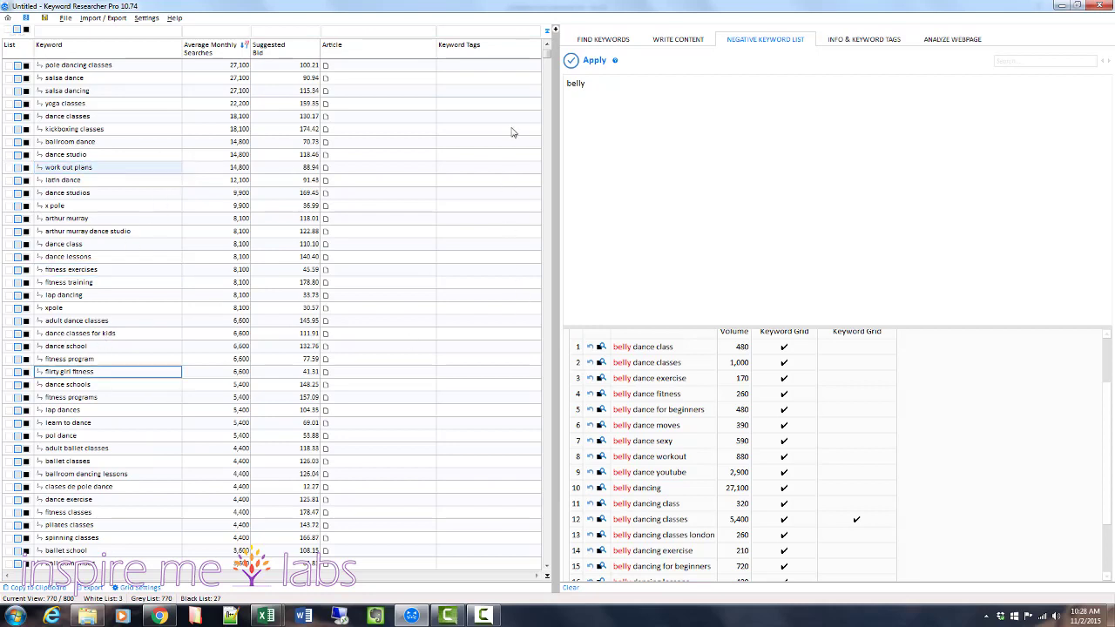
drag(547, 52, 548, 73)
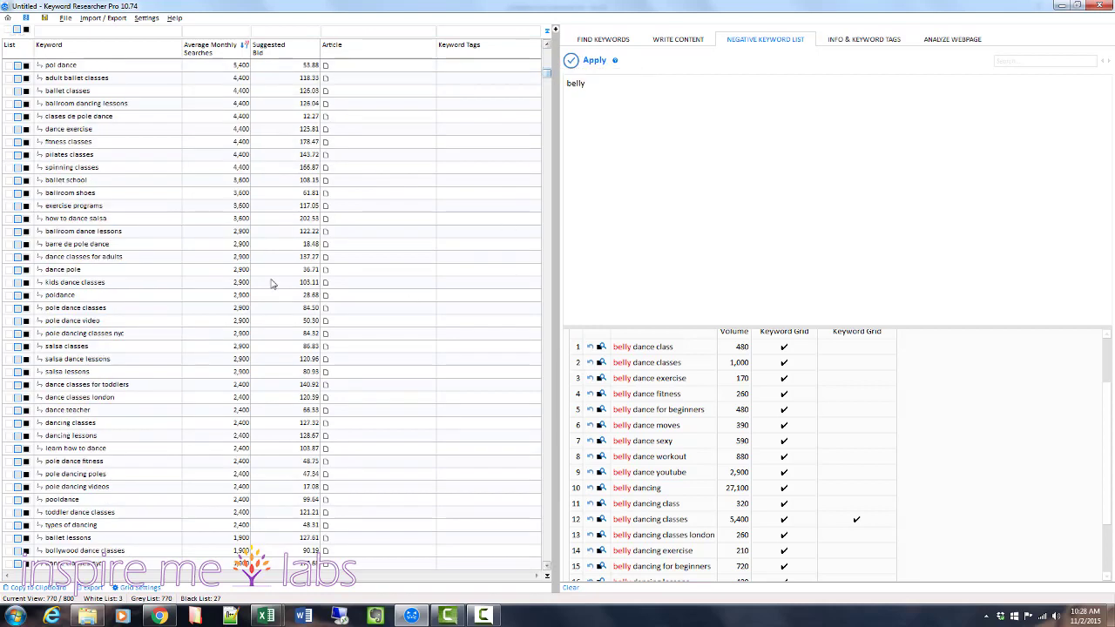
scroll(272, 284, up, 1)
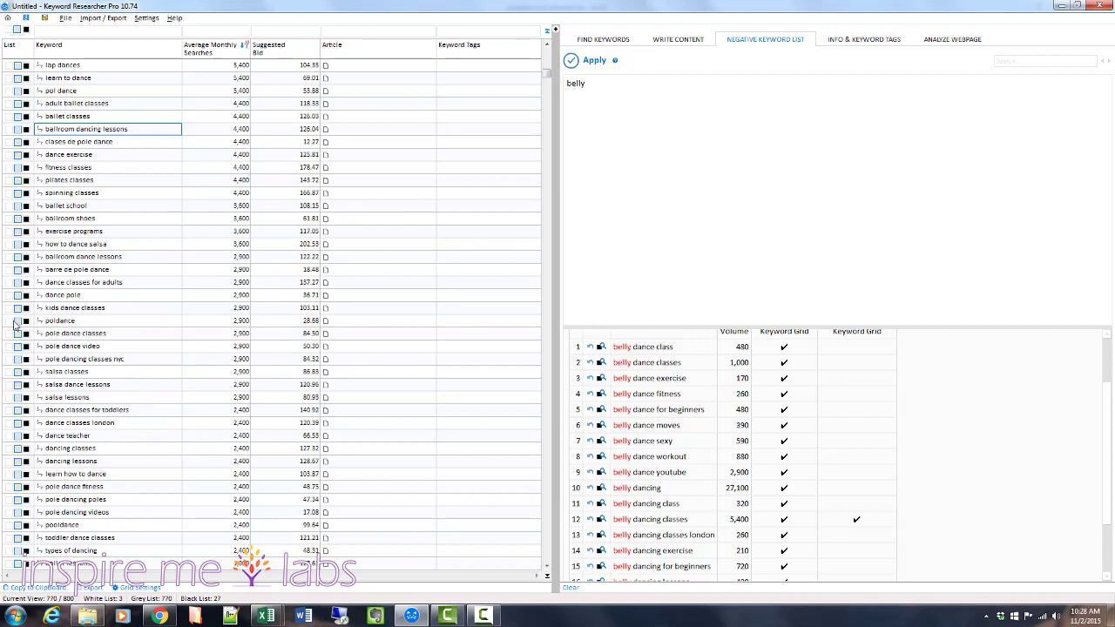
click(16, 320)
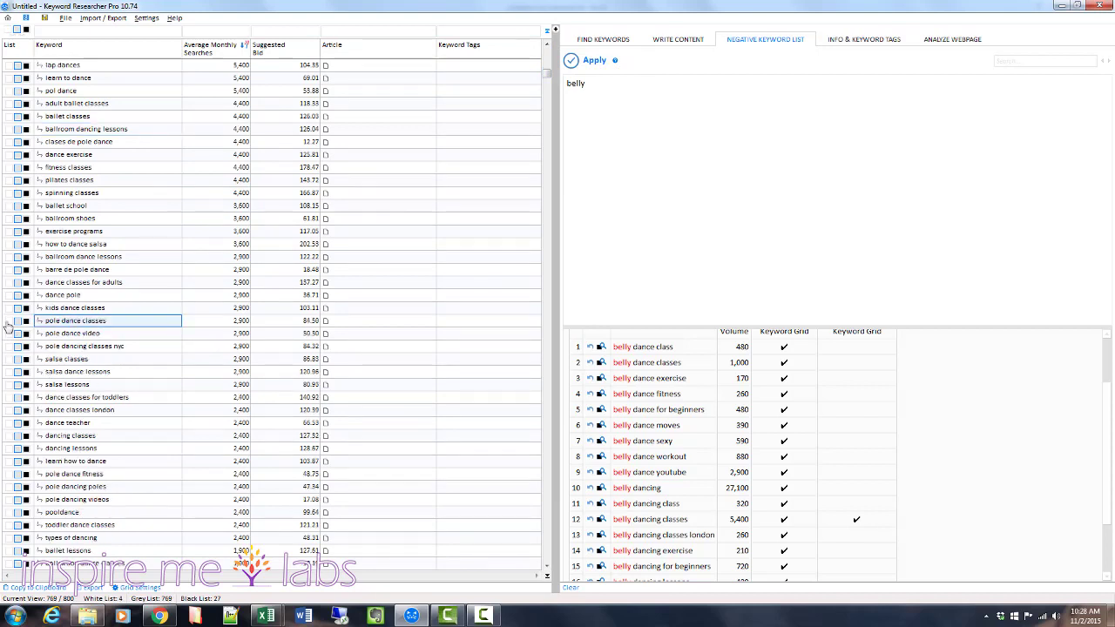
click(16, 320)
click(16, 321)
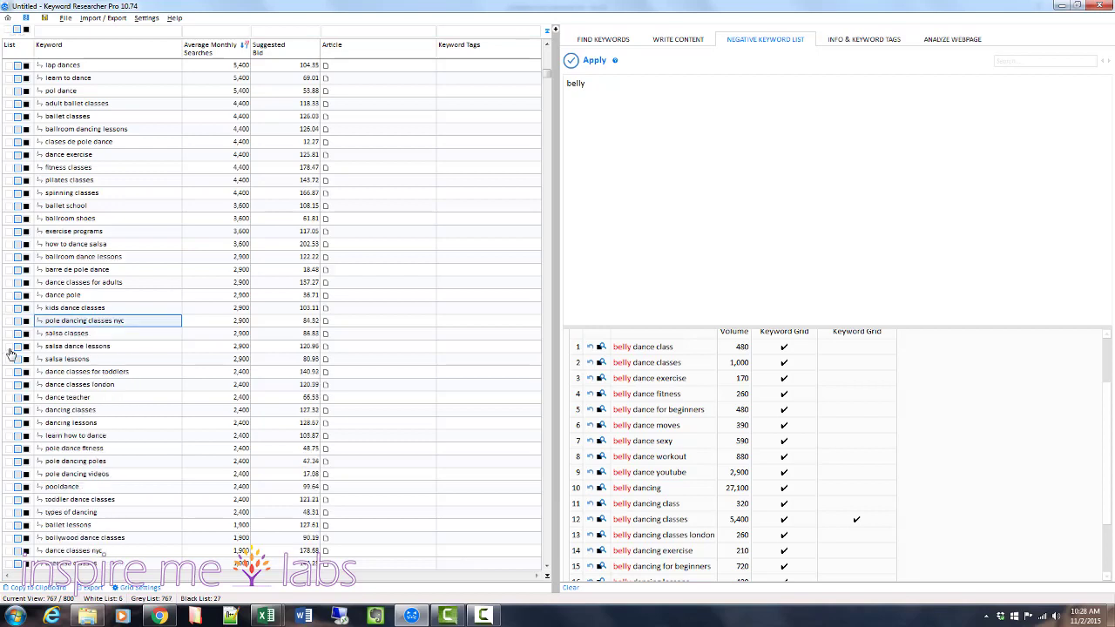
Add "salsa" to the negative keyword list and apply it to blacklist the matching keywords.
double_click(52, 337)
key(Delete)
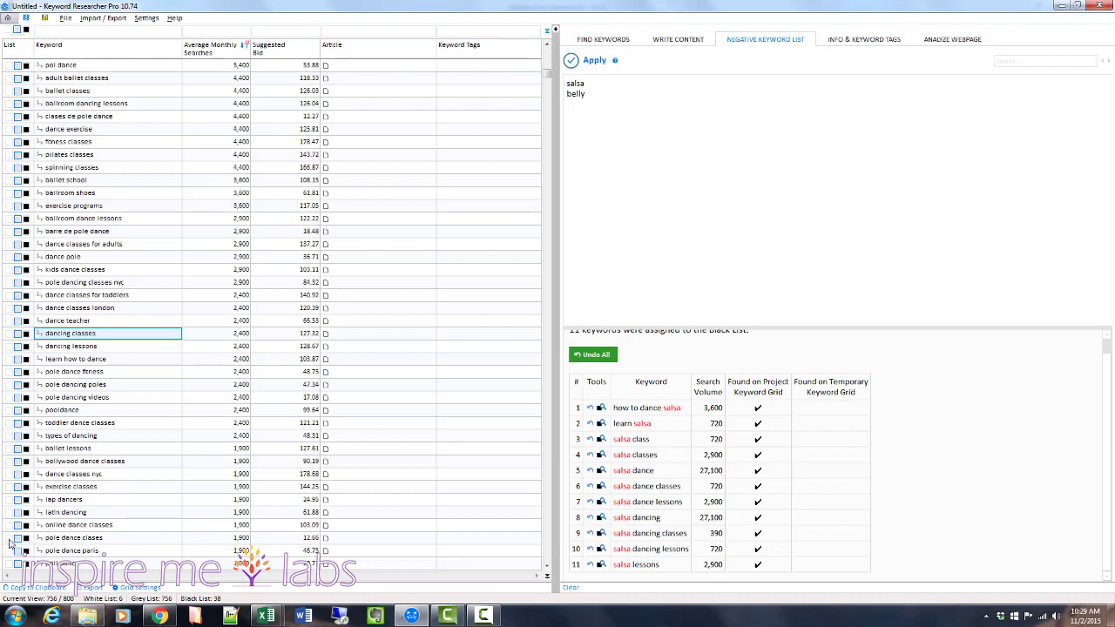
Assign the keywords pole dance clases, poll dance and pole dance paris to the White List.
click(17, 538)
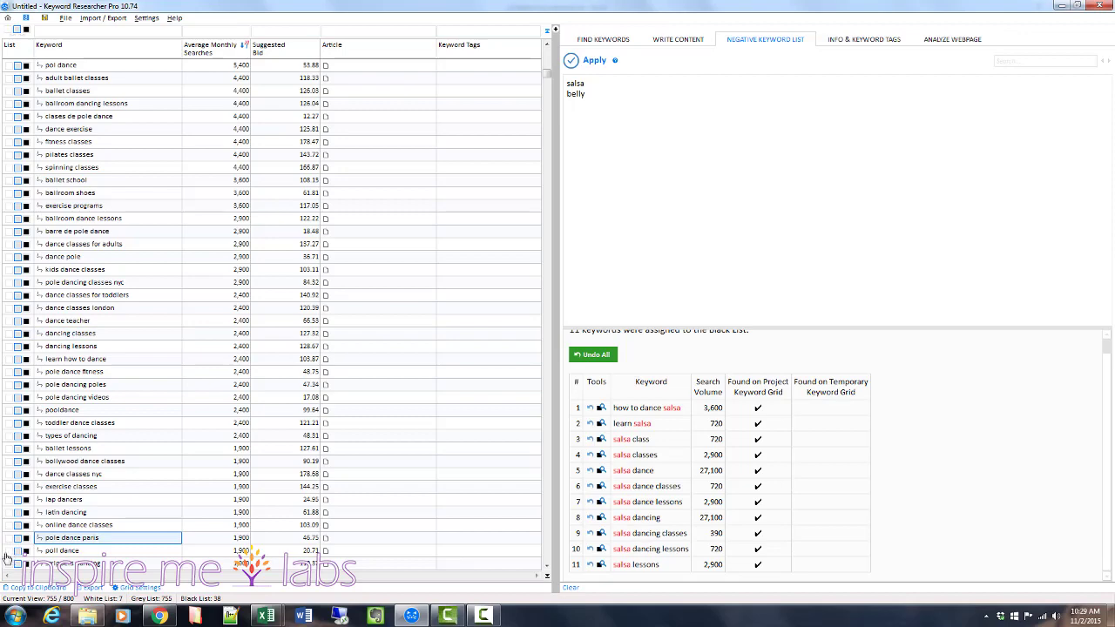
click(17, 551)
click(18, 537)
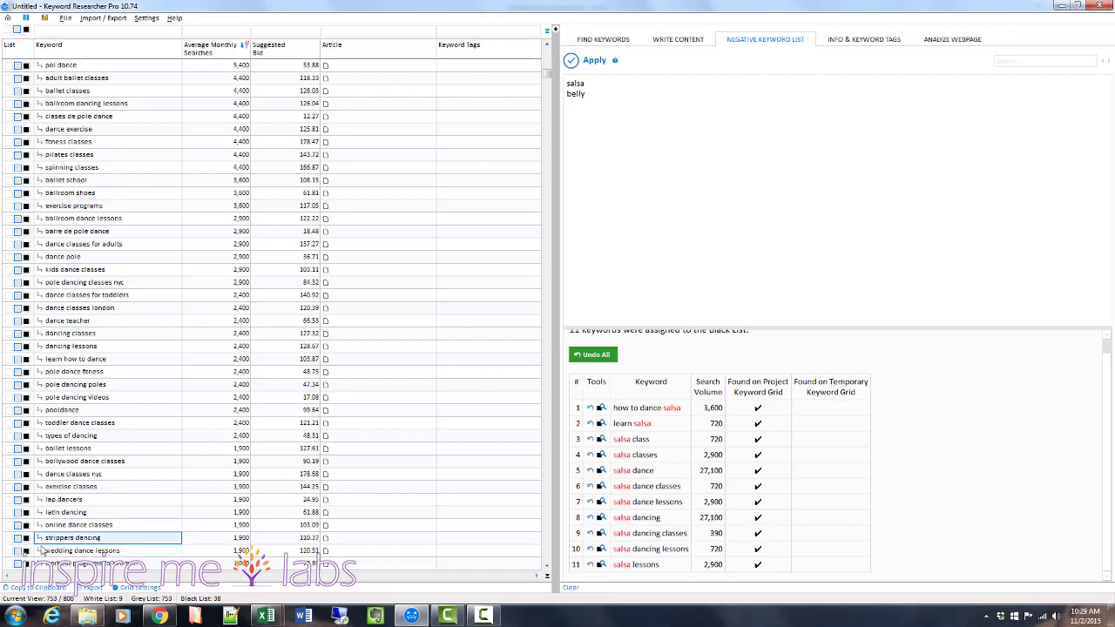
Assign pole dancing video, pole dancing shoes and pole dancing lessons to the White List, and filter the grid to White List entries.
scroll(150, 528, down, 11)
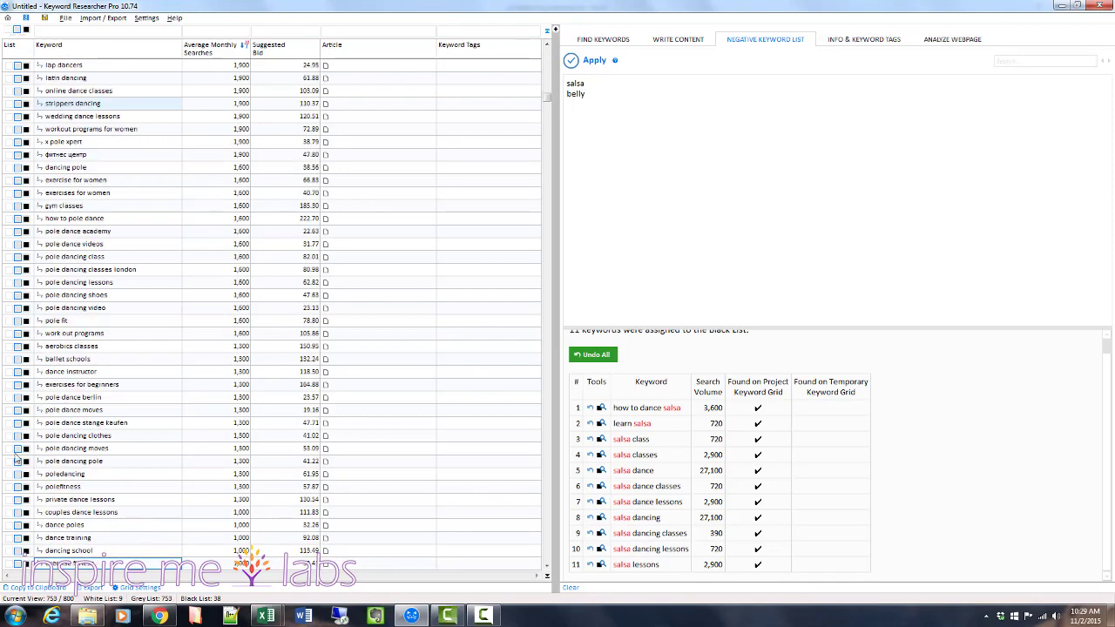
click(8, 309)
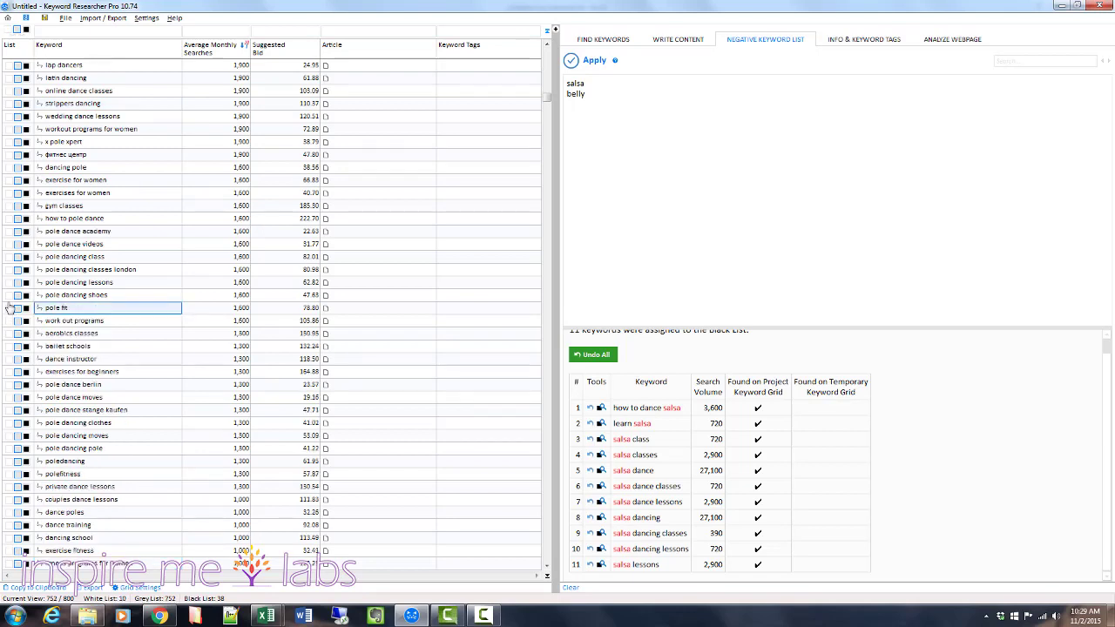
click(9, 296)
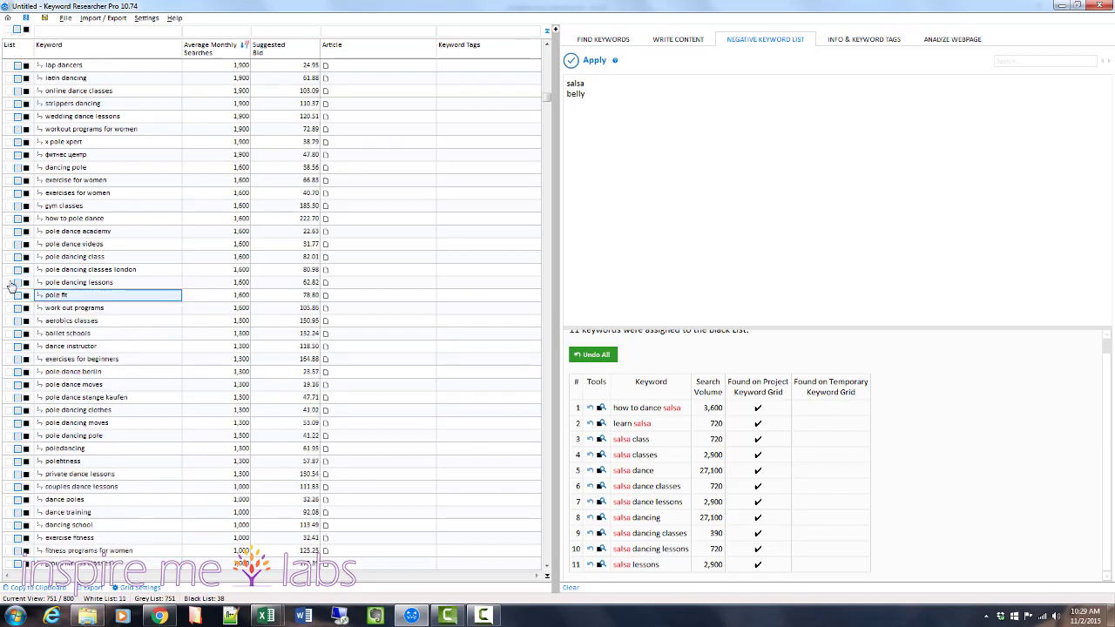
click(8, 283)
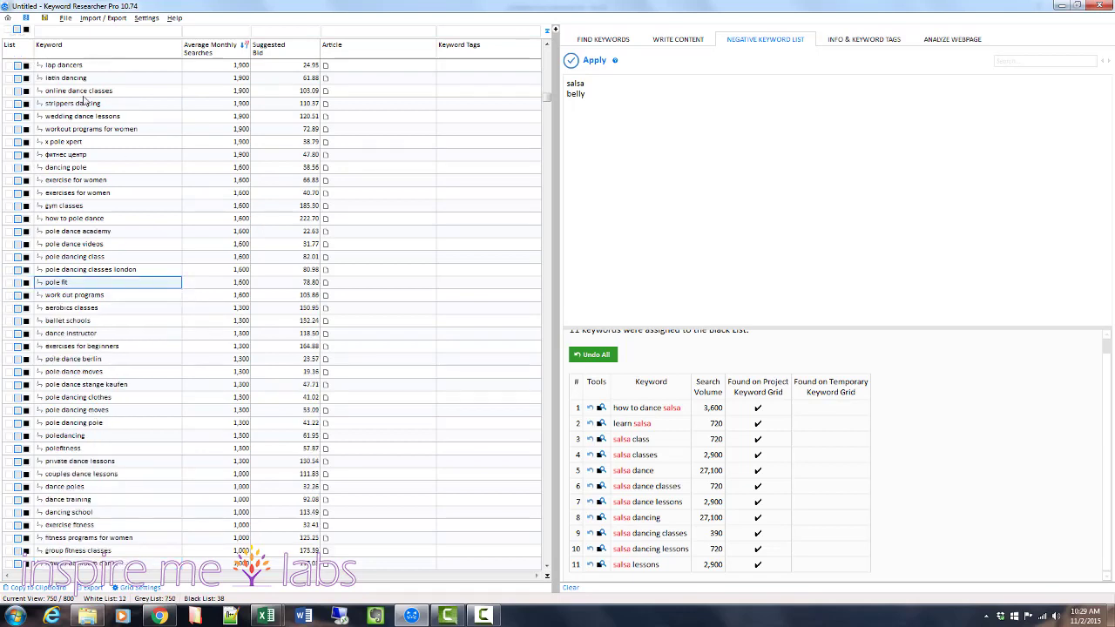
click(9, 32)
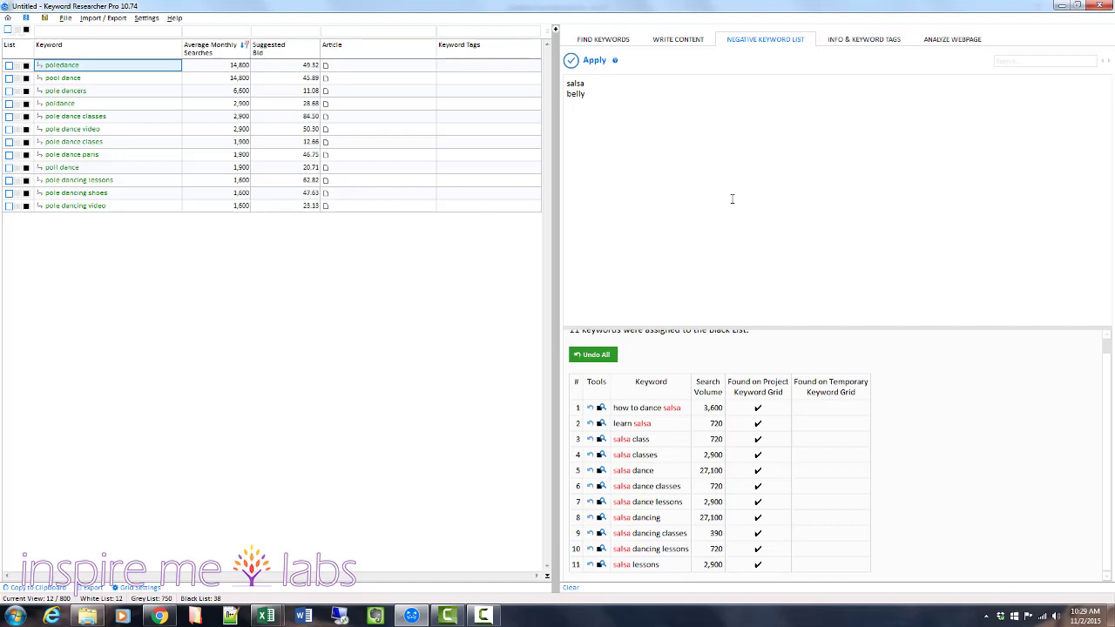
Switch to writing content and rename Category 1 in the article tree as "pole dance classes".
click(673, 47)
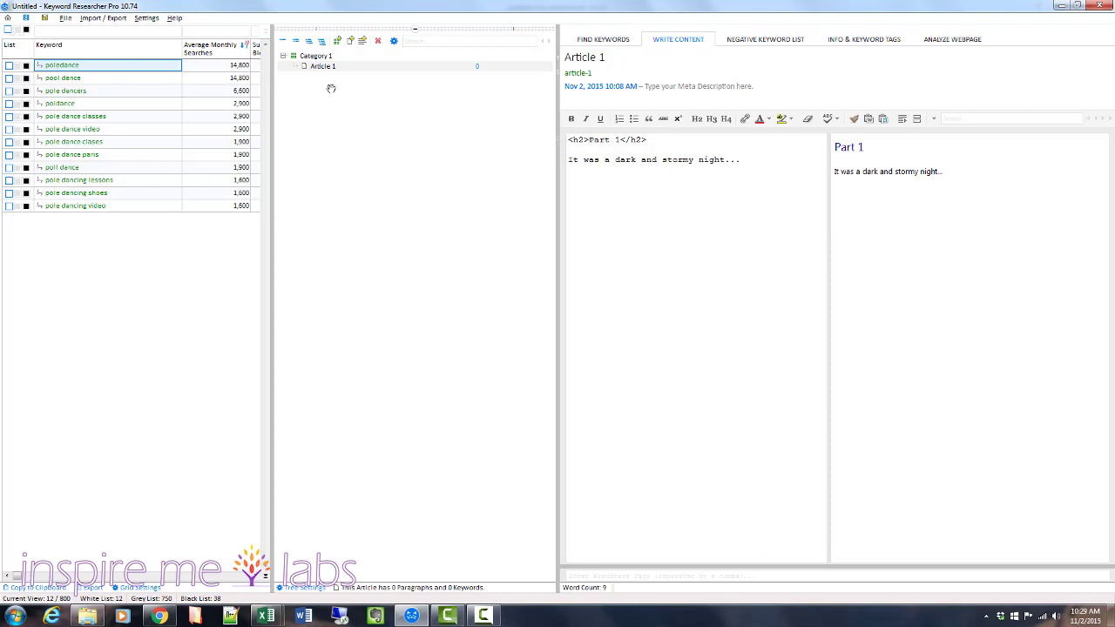
click(323, 57)
right_click(323, 57)
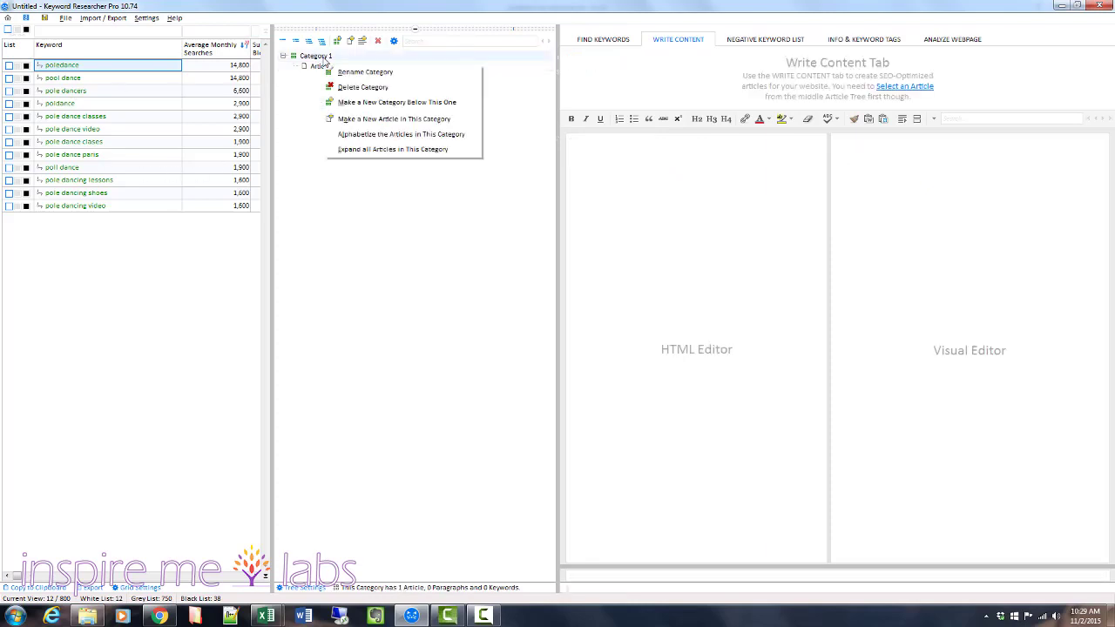
click(365, 72)
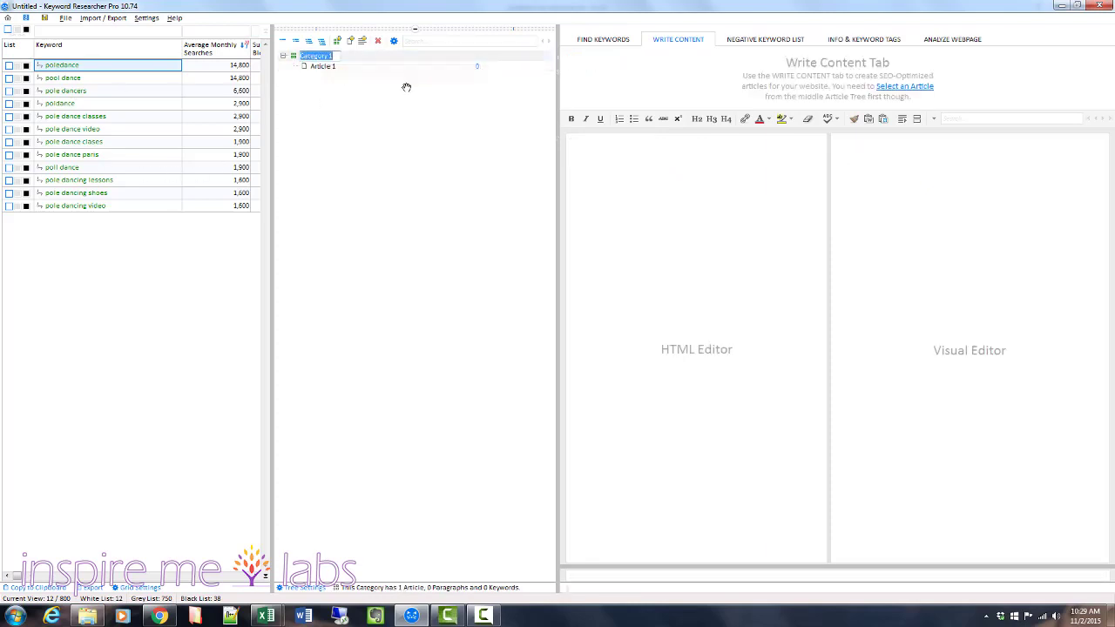
text(pole dance classes)
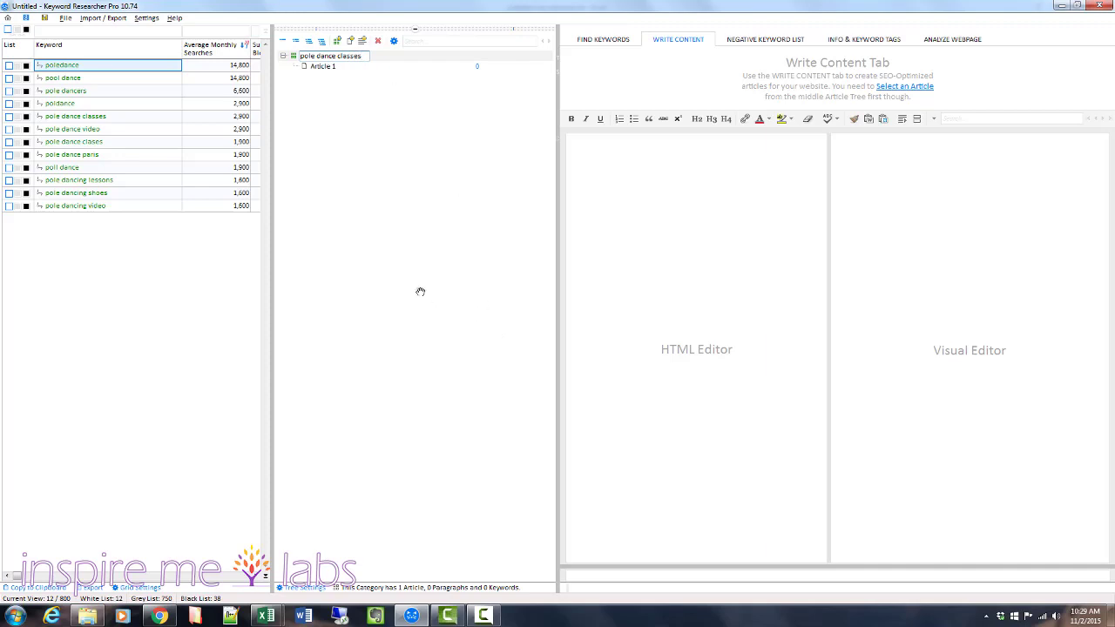
key(Return)
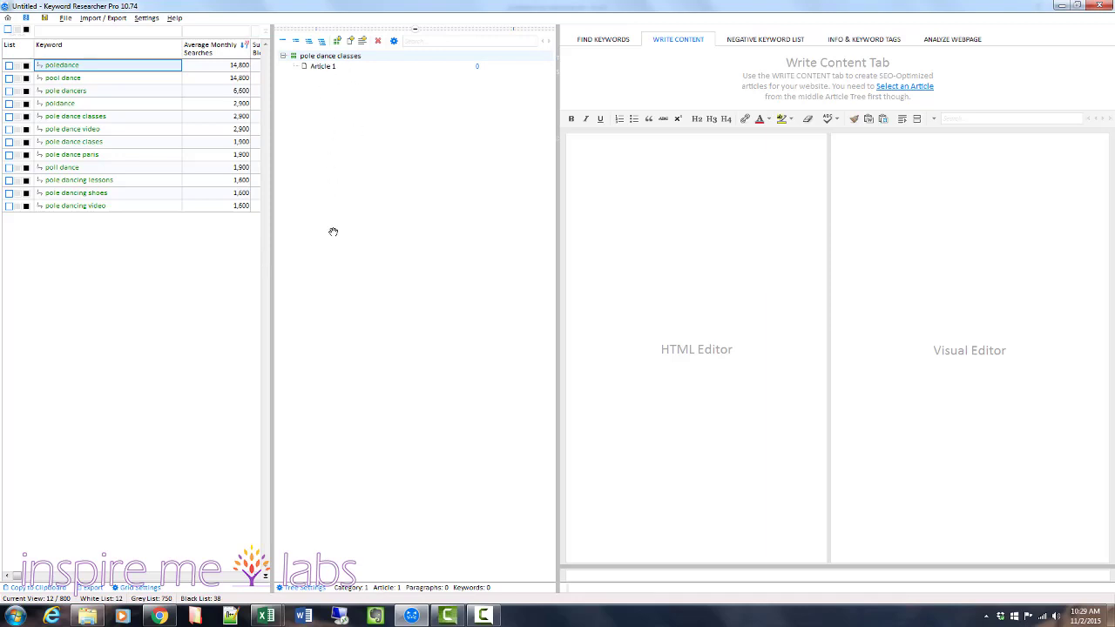
Add a new category named "pole dance shoes" to the article tree.
right_click(317, 56)
click(296, 109)
click(337, 42)
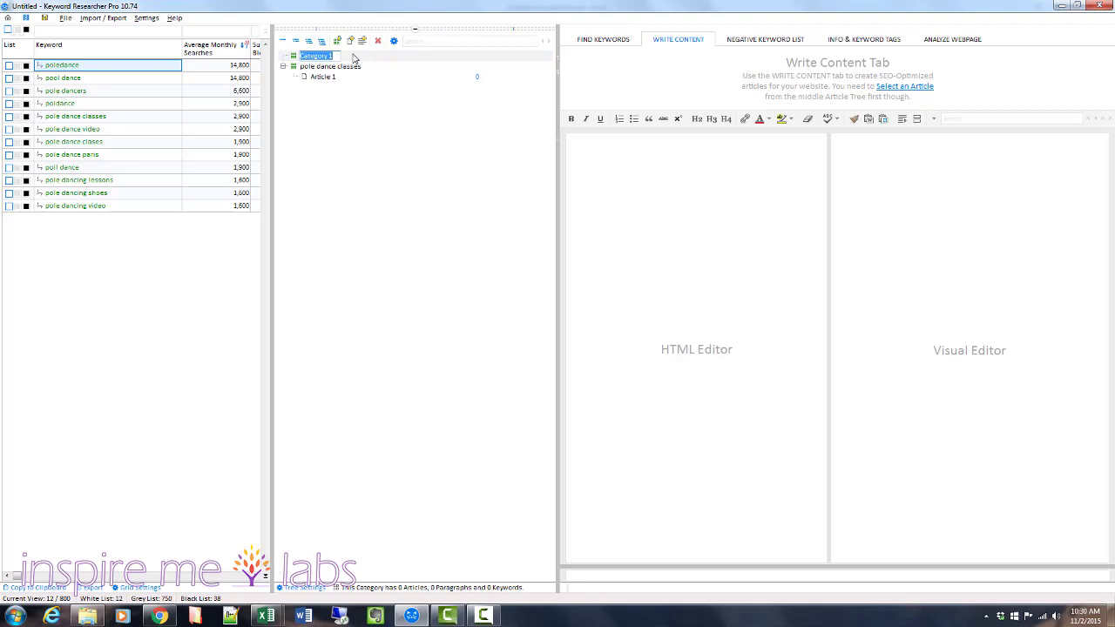
text(pole dance shoes)
key(Return)
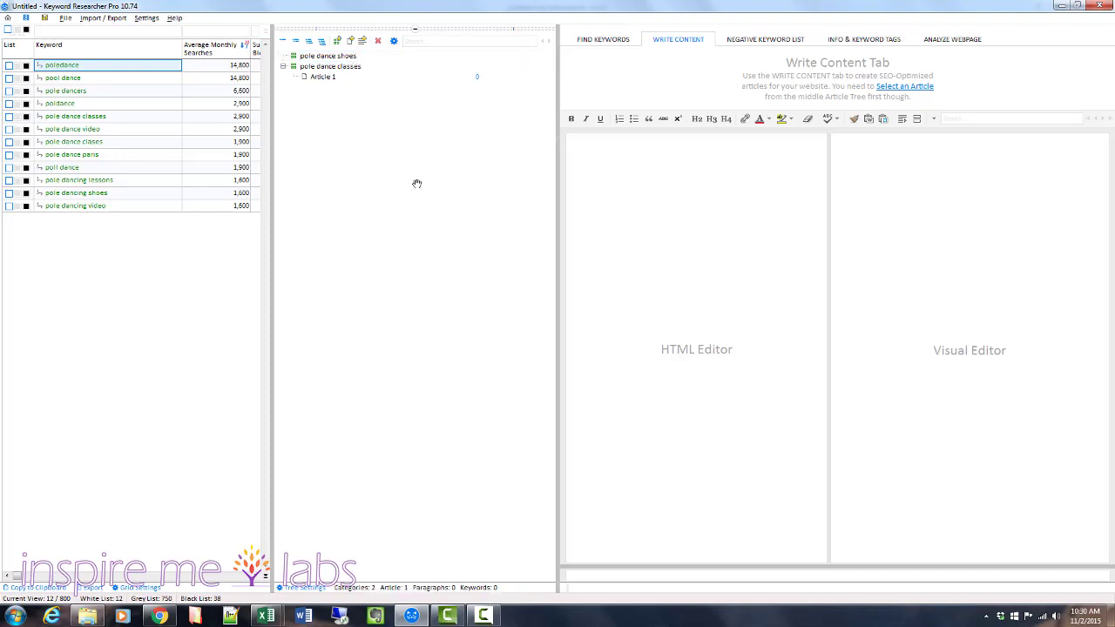
Add a new article with its default name to the pole dance shoes category.
click(334, 56)
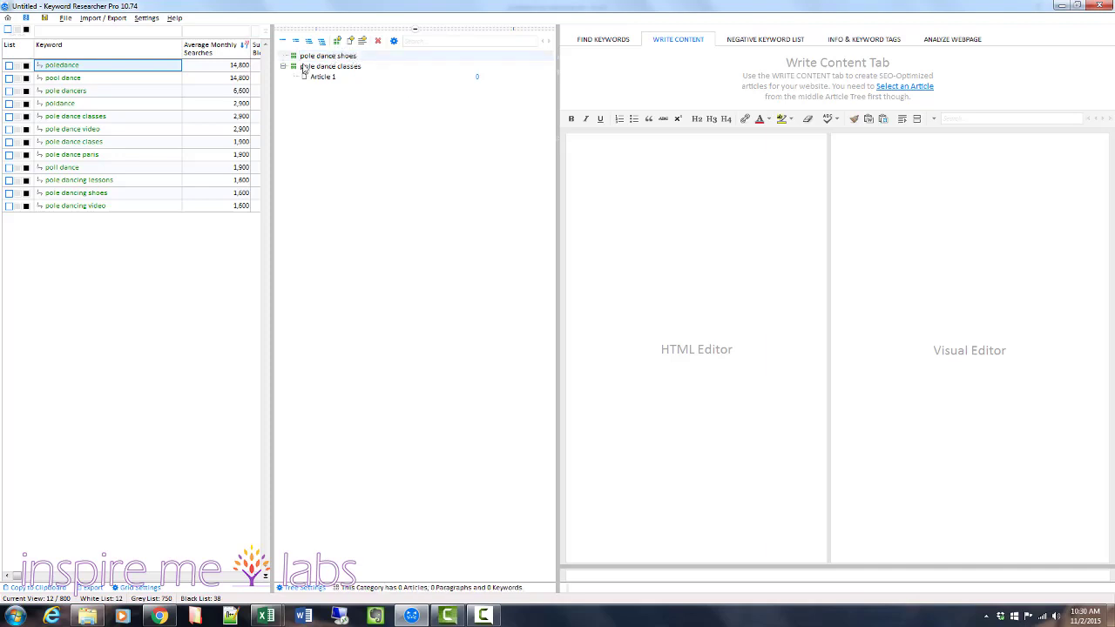
click(350, 44)
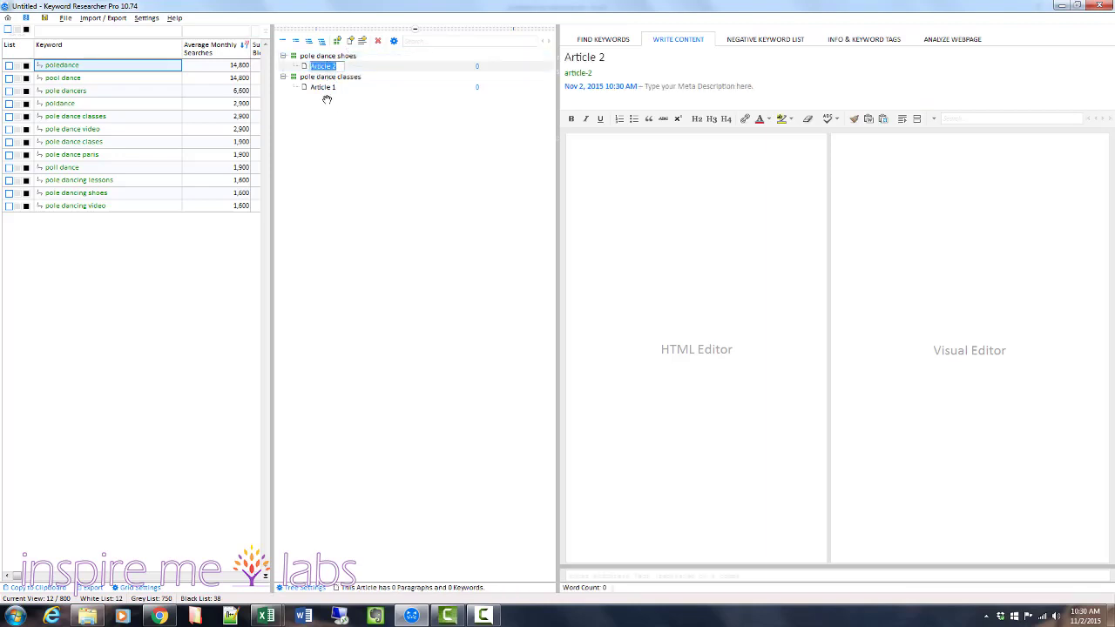
key(Return)
Rename Article 1 in the pole dance classes category as "Pole Dance Classes Online".
click(321, 87)
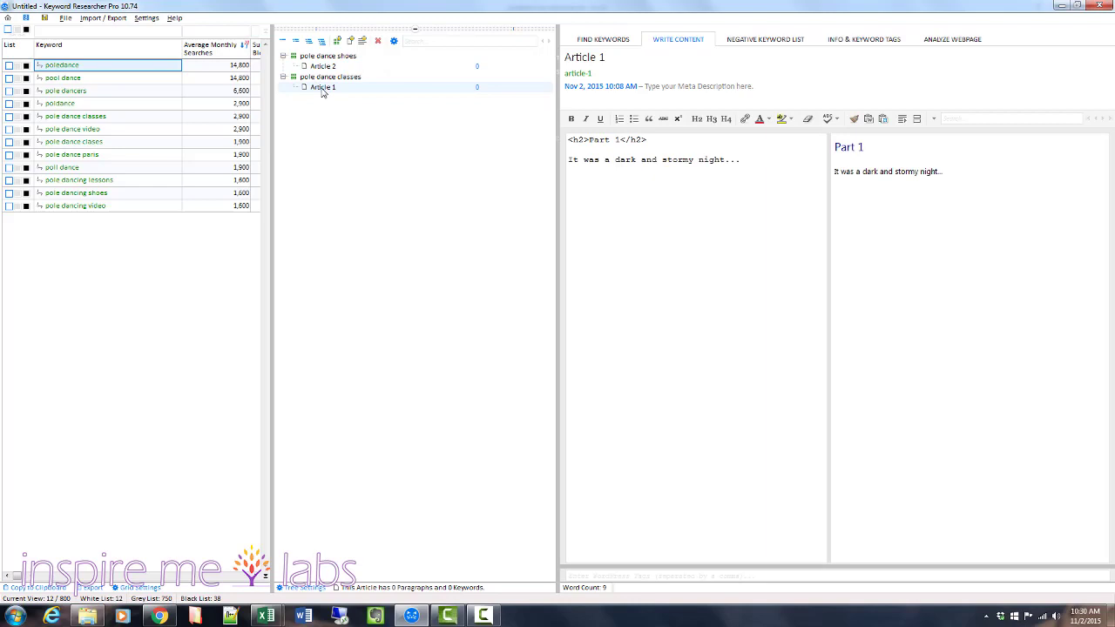
right_click(321, 91)
click(334, 103)
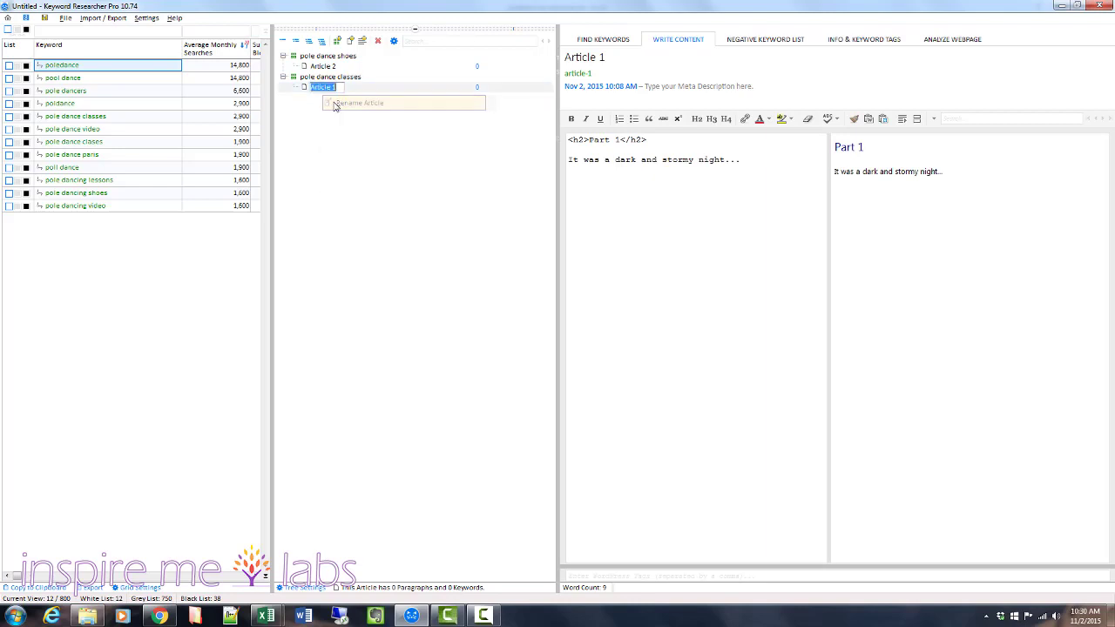
text(POle Da)
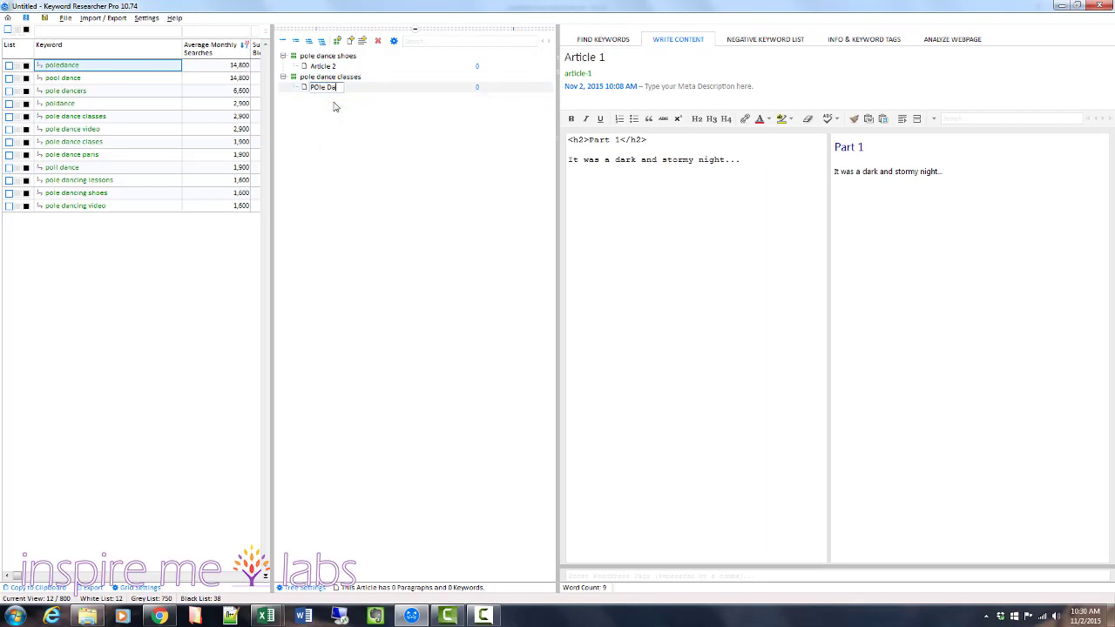
text(nce Classes Online)
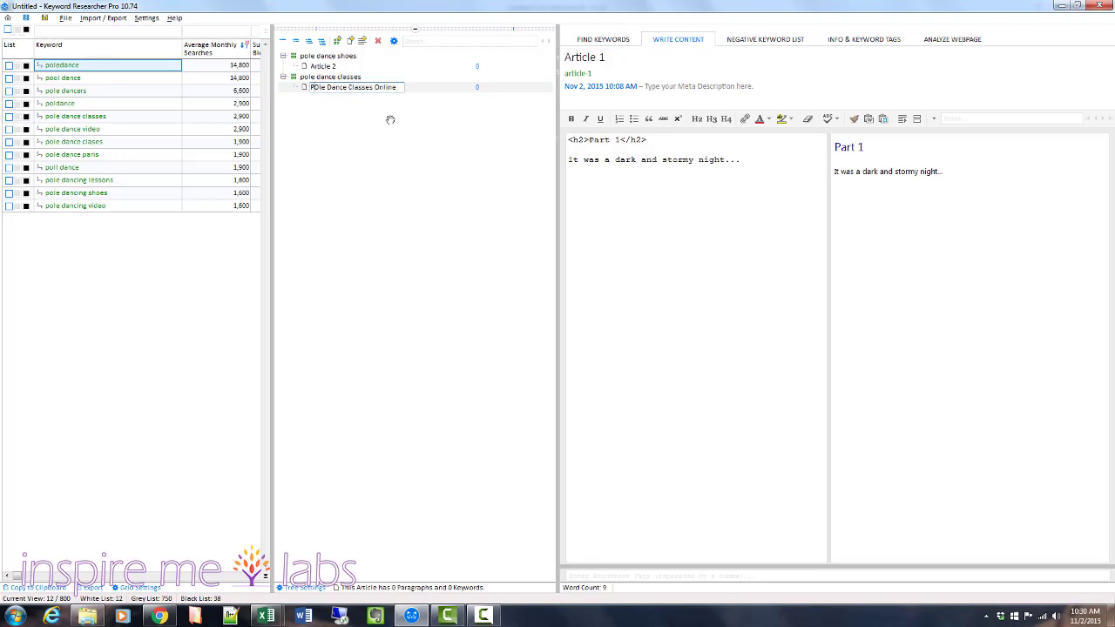
key(Delete)
text(o)
click(391, 188)
click(334, 90)
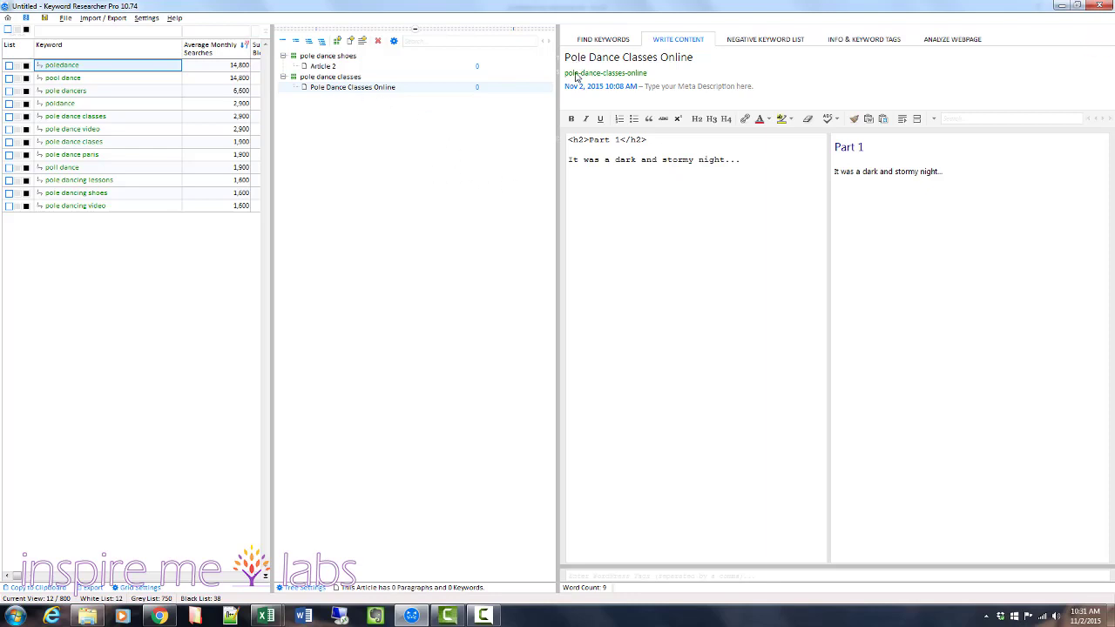
Assign the poledance keyword from the White List to the Pole Dance Classes Online article.
click(713, 90)
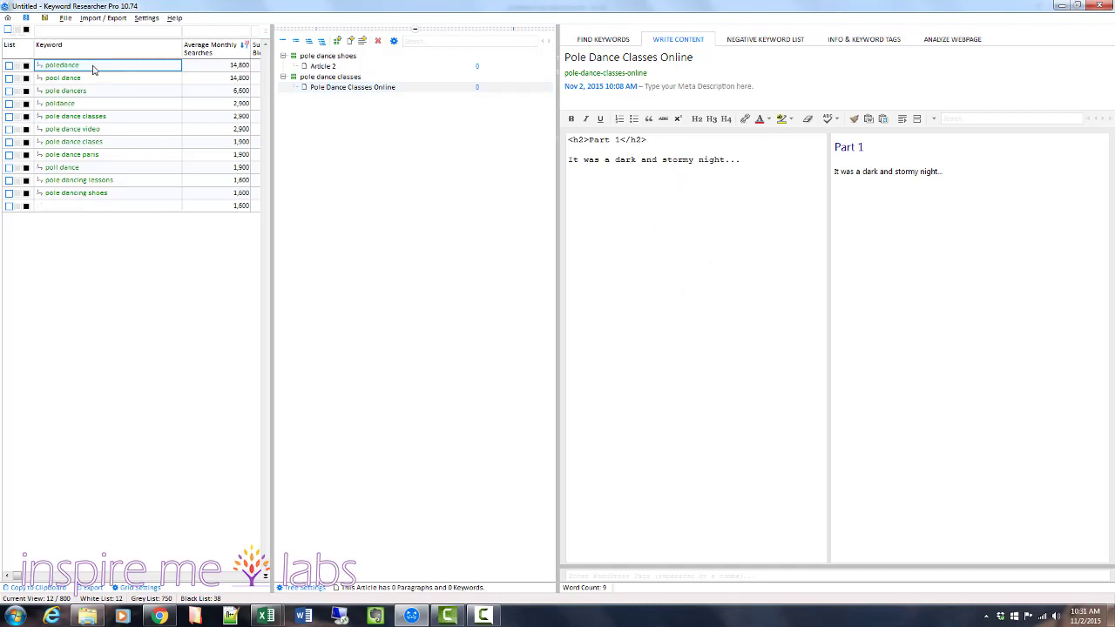
drag(329, 90, 329, 89)
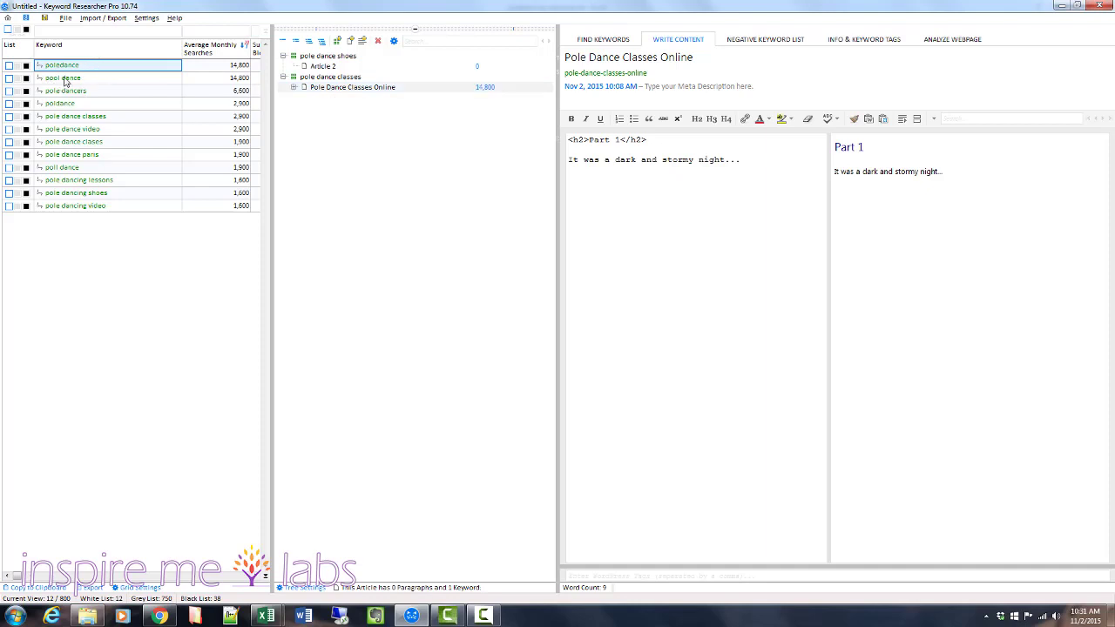
Assign the pool dance, pole dancers, pole dance classes and pole dance clases keywords to the Pole Dance Classes Online article.
drag(65, 80, 338, 93)
drag(54, 90, 343, 93)
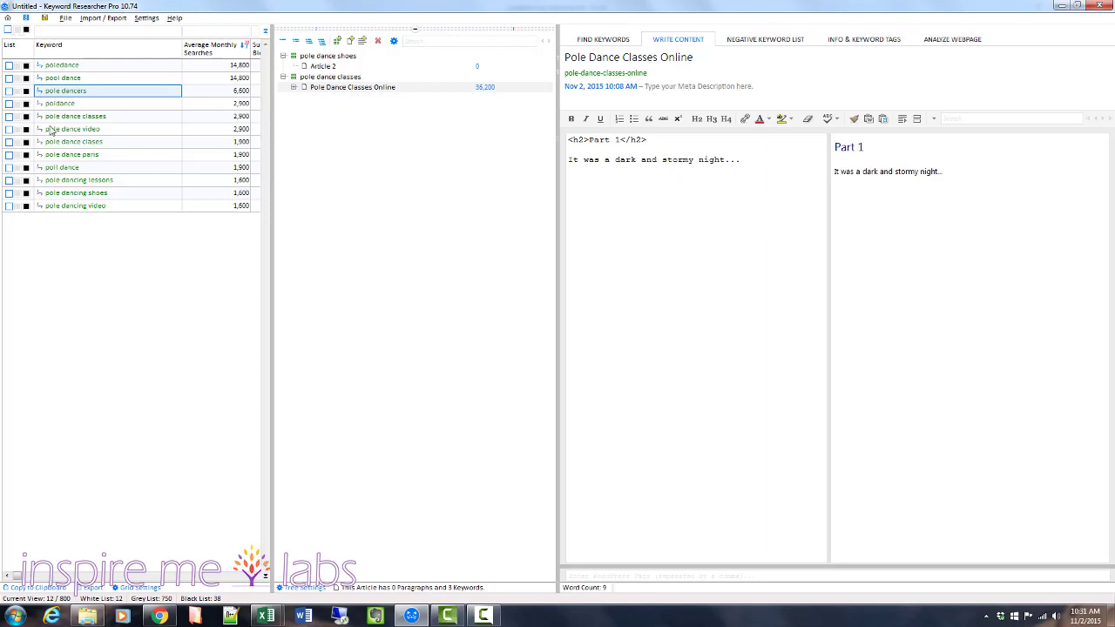
drag(57, 122, 379, 95)
drag(63, 141, 335, 96)
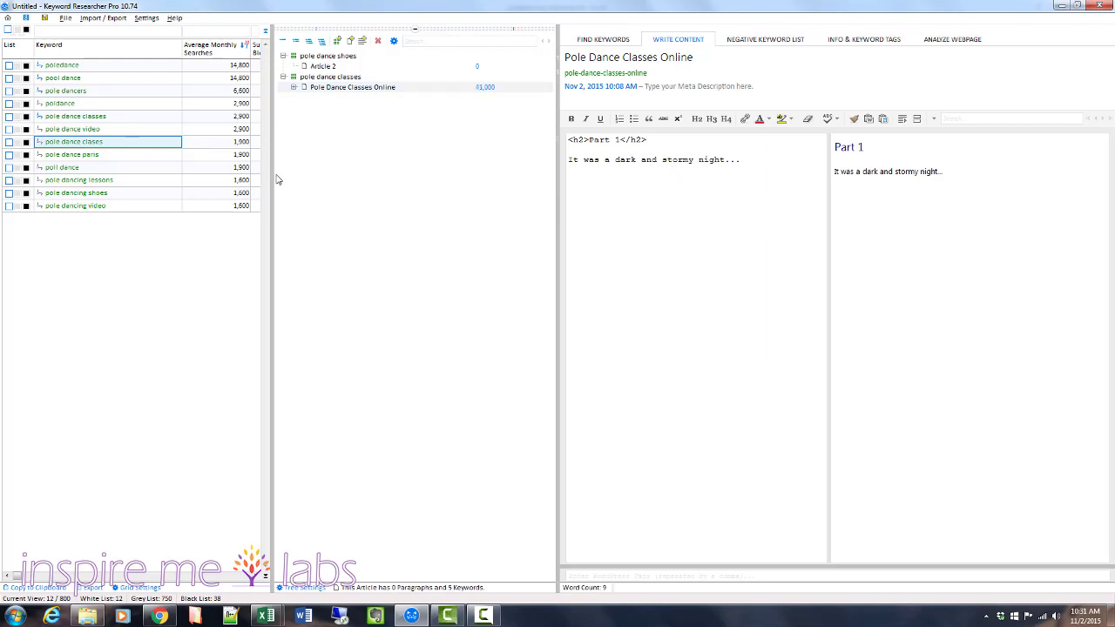
Widen the keyword grid to show the Article column and expand the Pole Dance Classes Online article to list its keywords.
drag(272, 178, 485, 186)
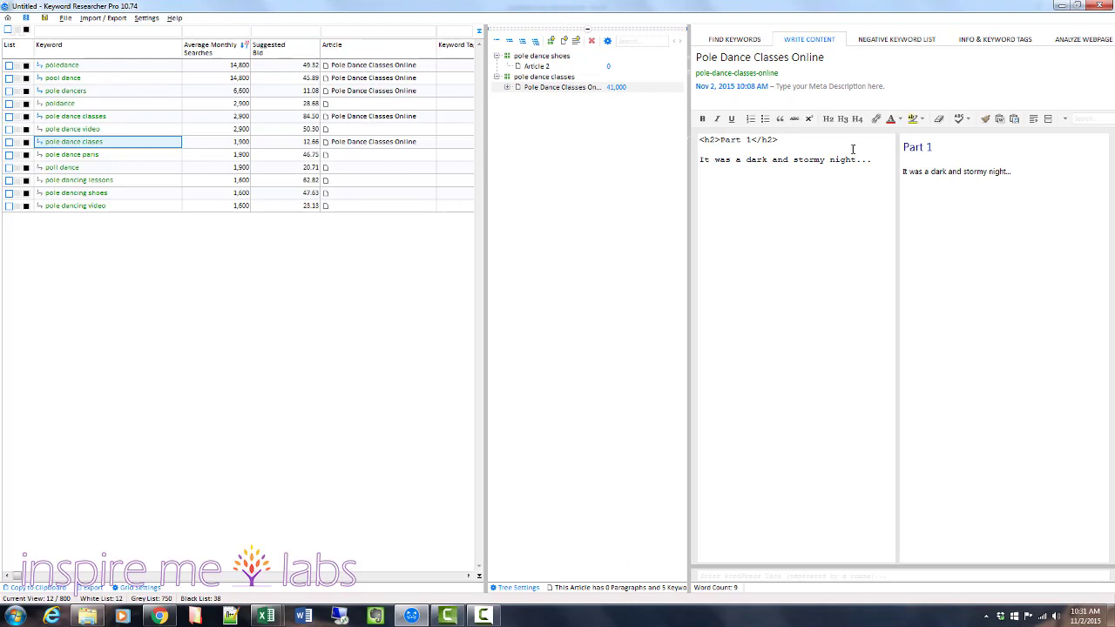
triple_click(747, 160)
click(749, 162)
click(738, 60)
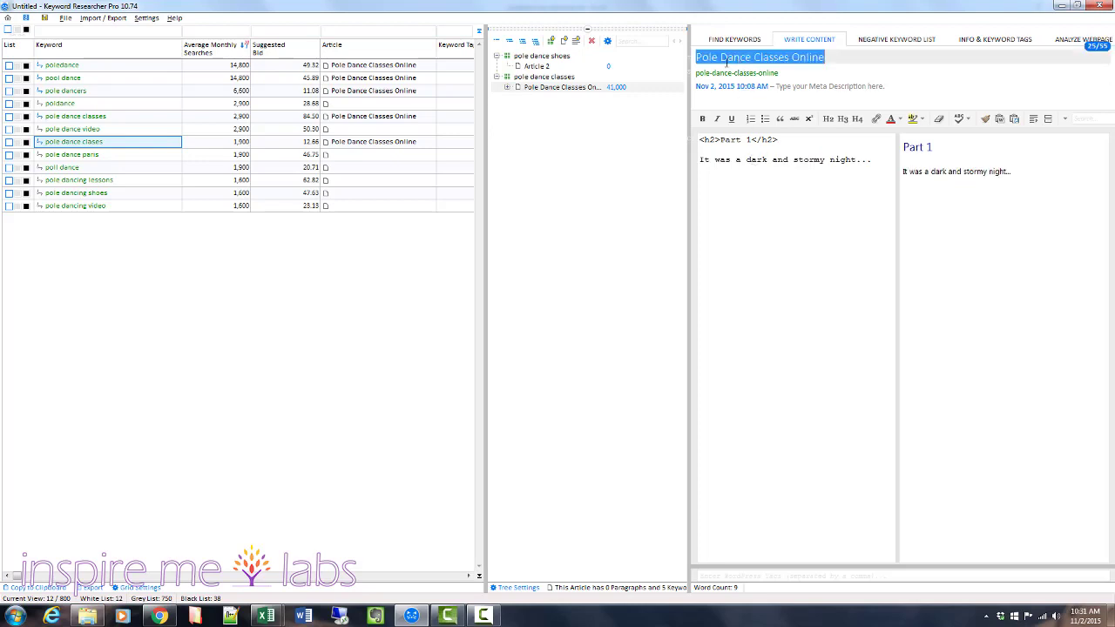
click(833, 56)
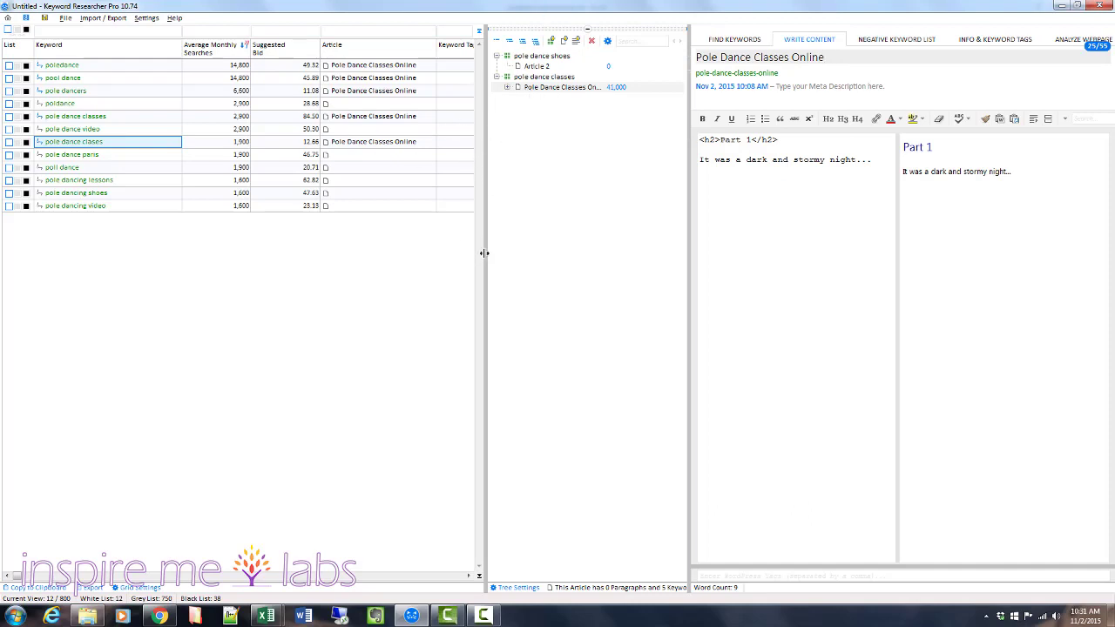
mouse_move(485, 253)
mouse_down()
mouse_move(618, 261)
mouse_move(470, 264)
mouse_move(485, 264)
mouse_up()
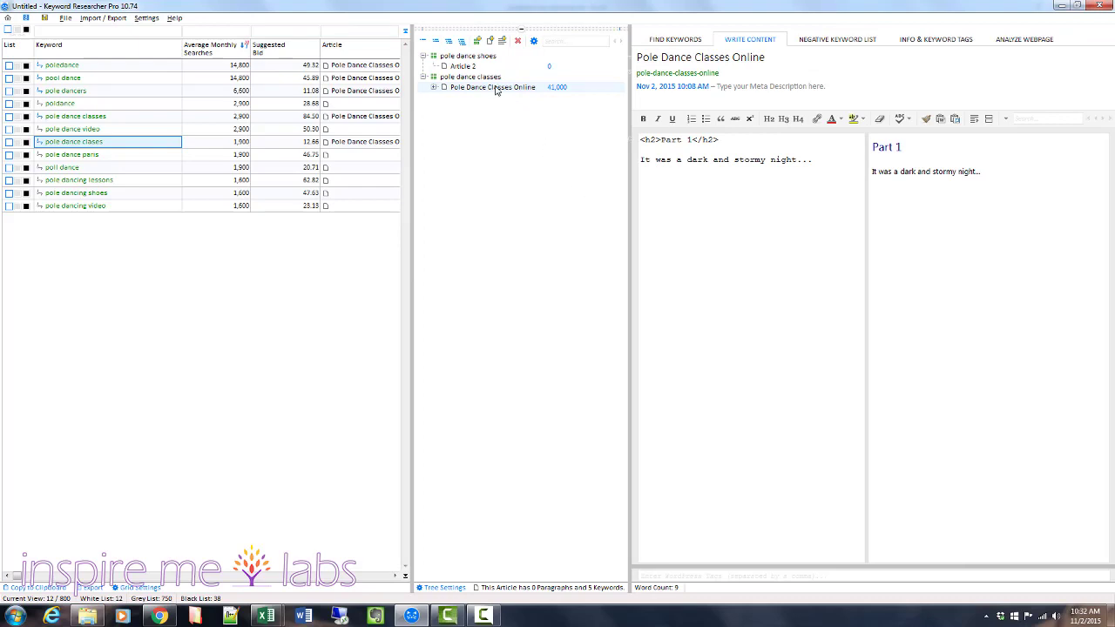
double_click(496, 88)
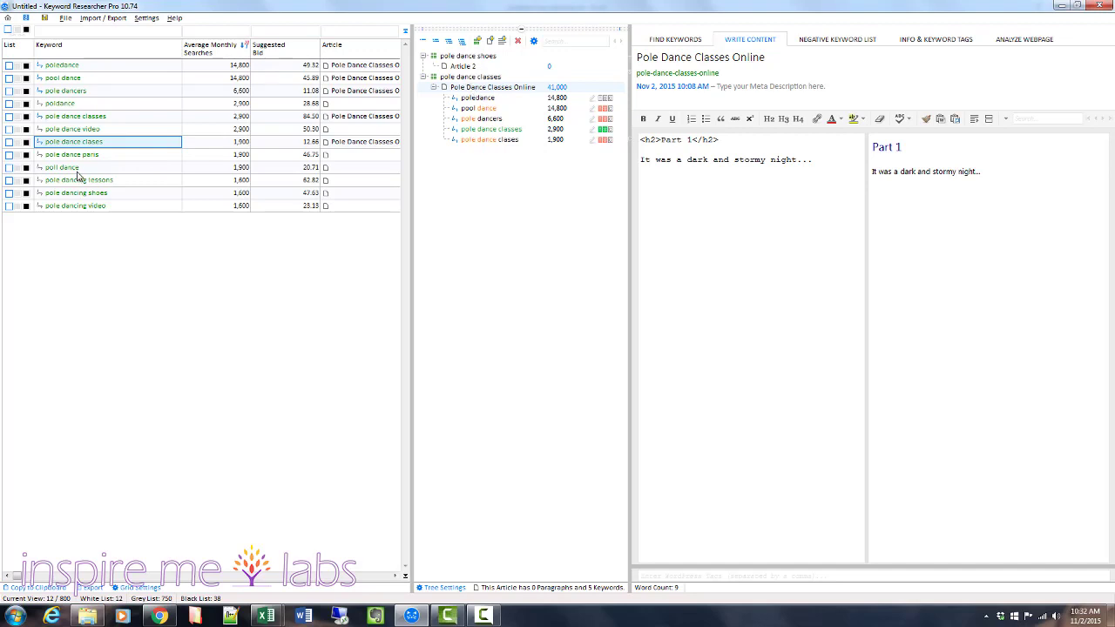
Assign the poll dance keyword to the Pole Dance Classes Online article.
drag(77, 170, 479, 77)
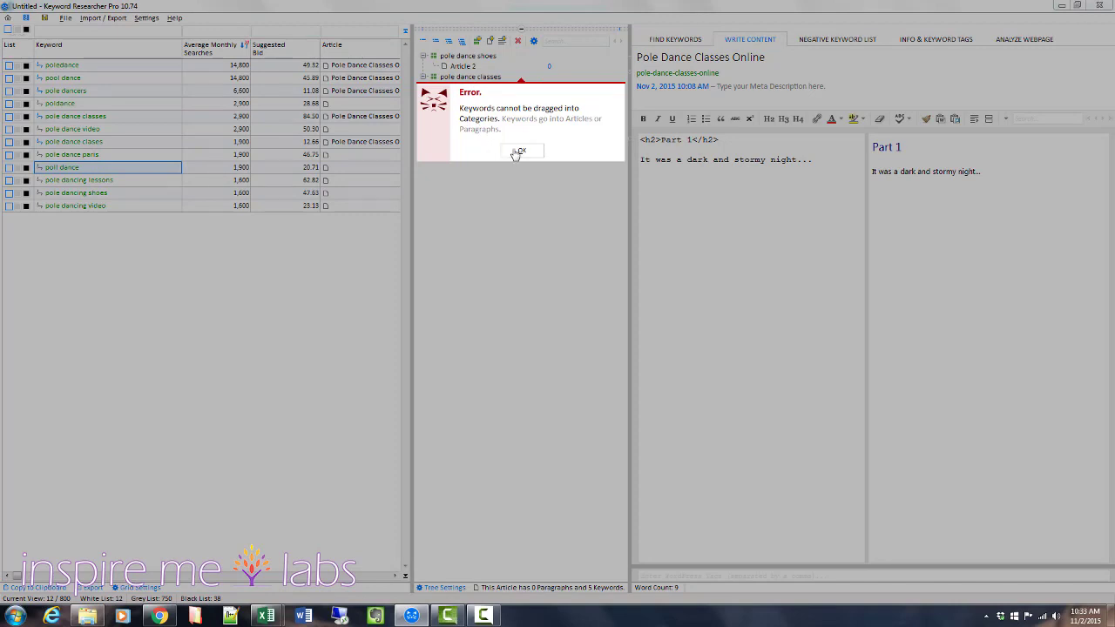
click(518, 152)
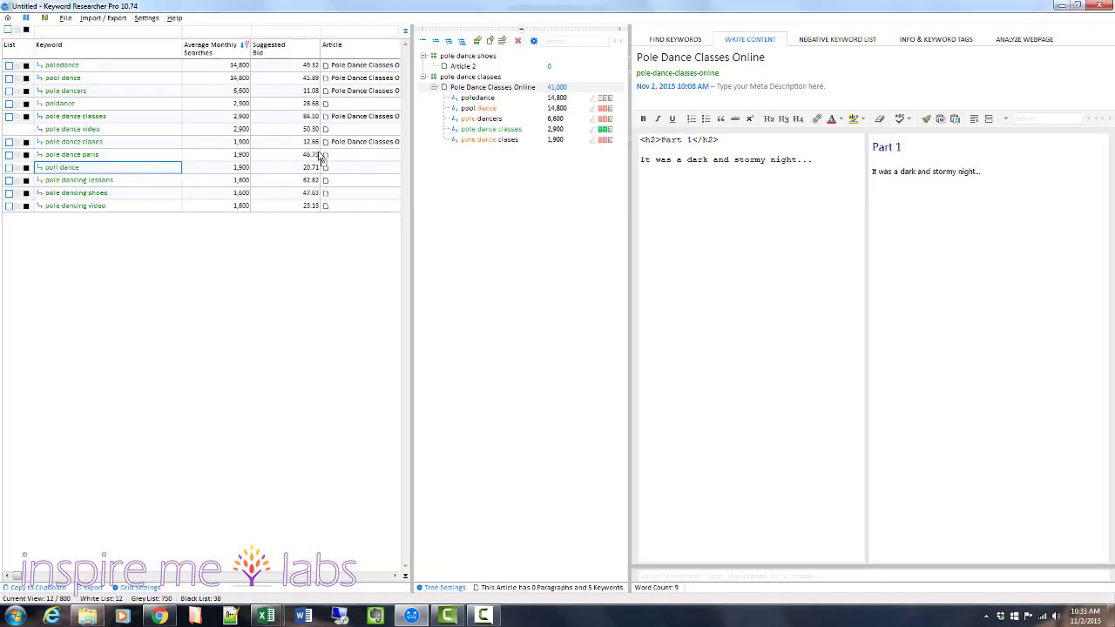
drag(322, 166, 488, 91)
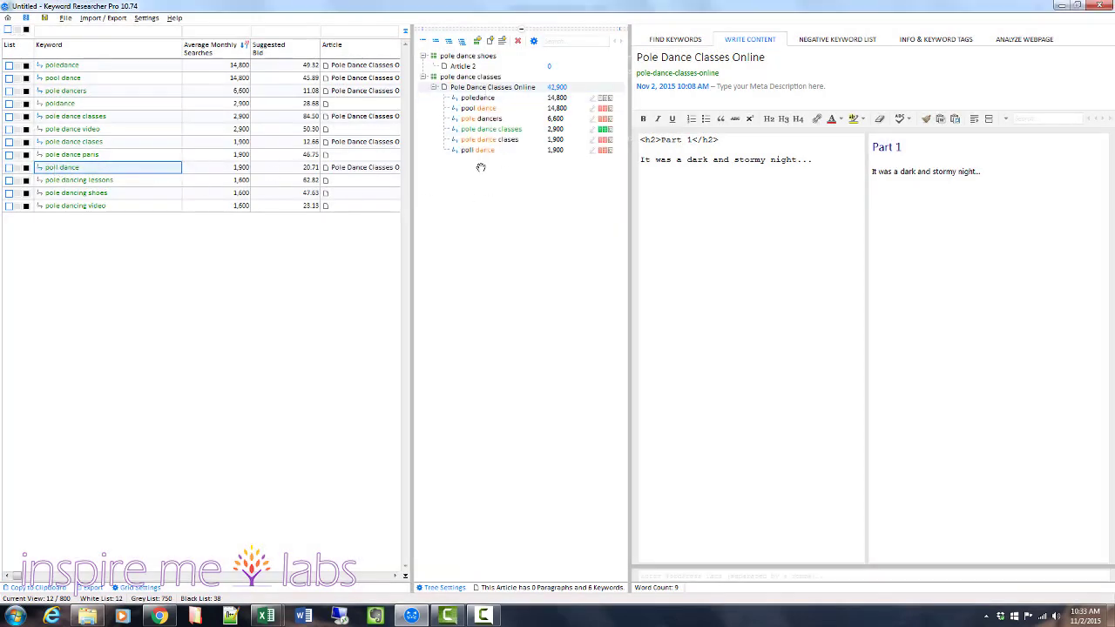
Insert a line reading "pole dance" above "It was a dark and stormy night..." in the article body.
click(483, 258)
key(Return)
text(pole dan)
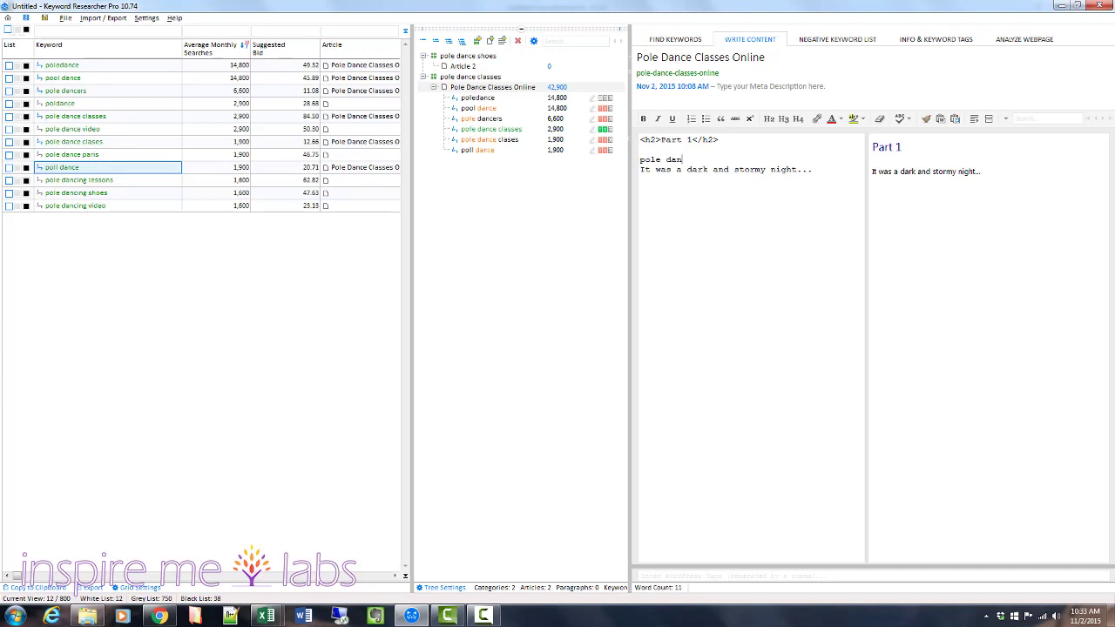
text(ce)
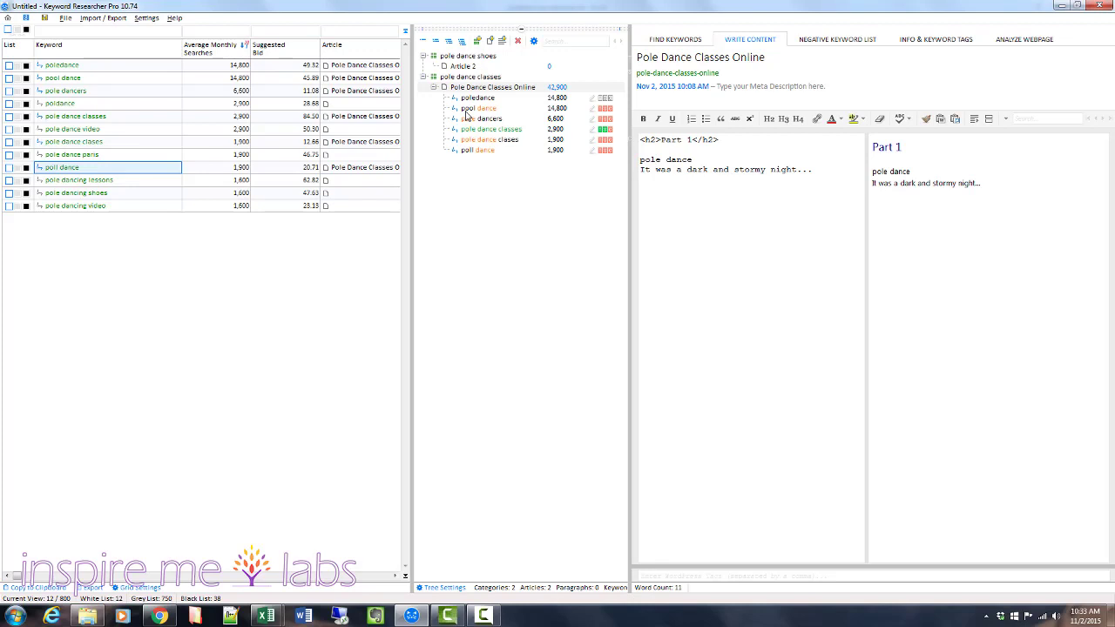
key(Delete)
text(l)
key(BackSpace)
text(e)
Disassociate the poll dance and pole dance clases keywords from the Pole Dance Classes Online article.
right_click(465, 152)
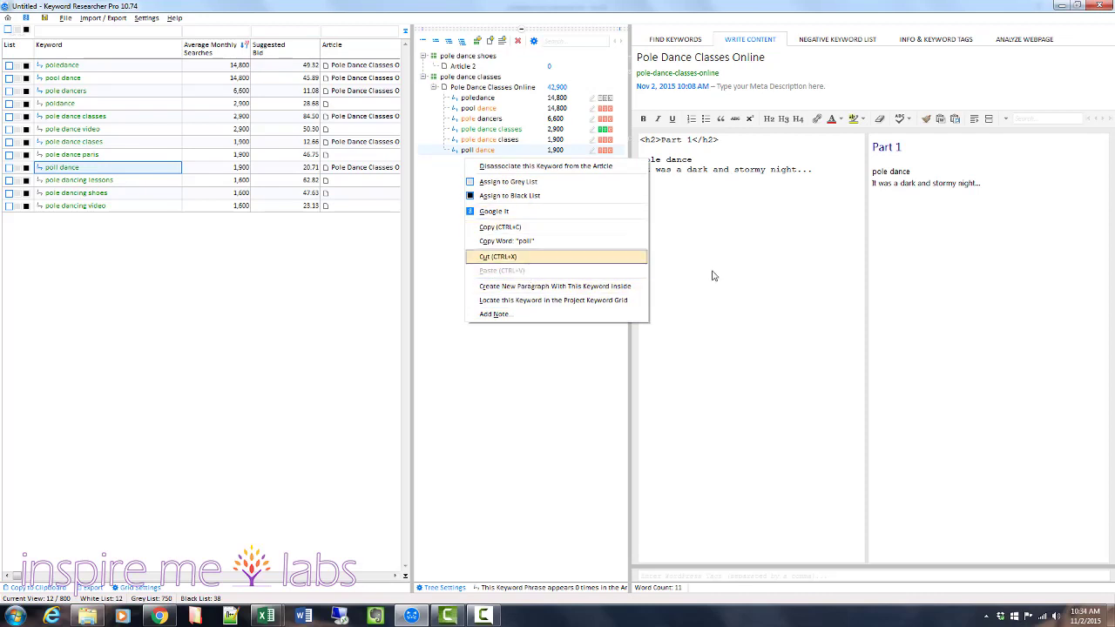
click(747, 280)
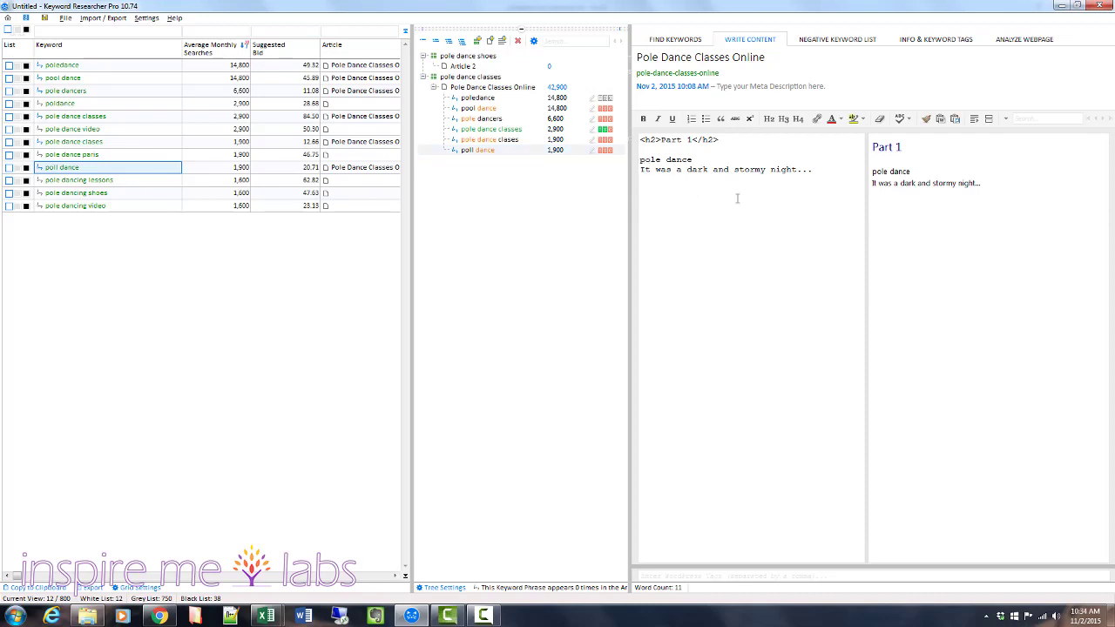
right_click(481, 153)
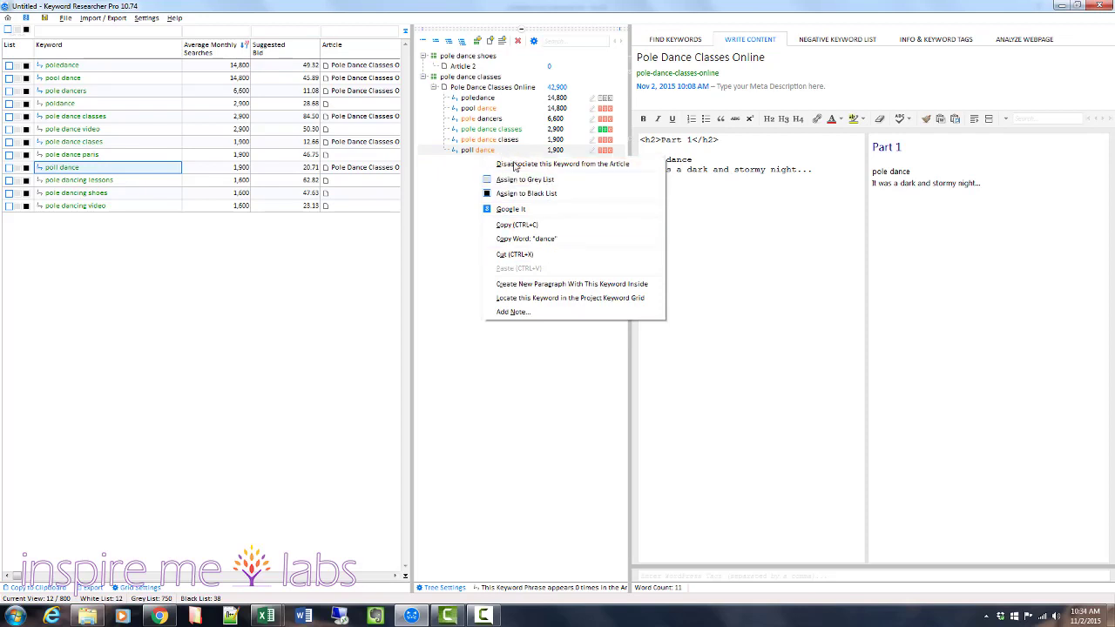
click(515, 166)
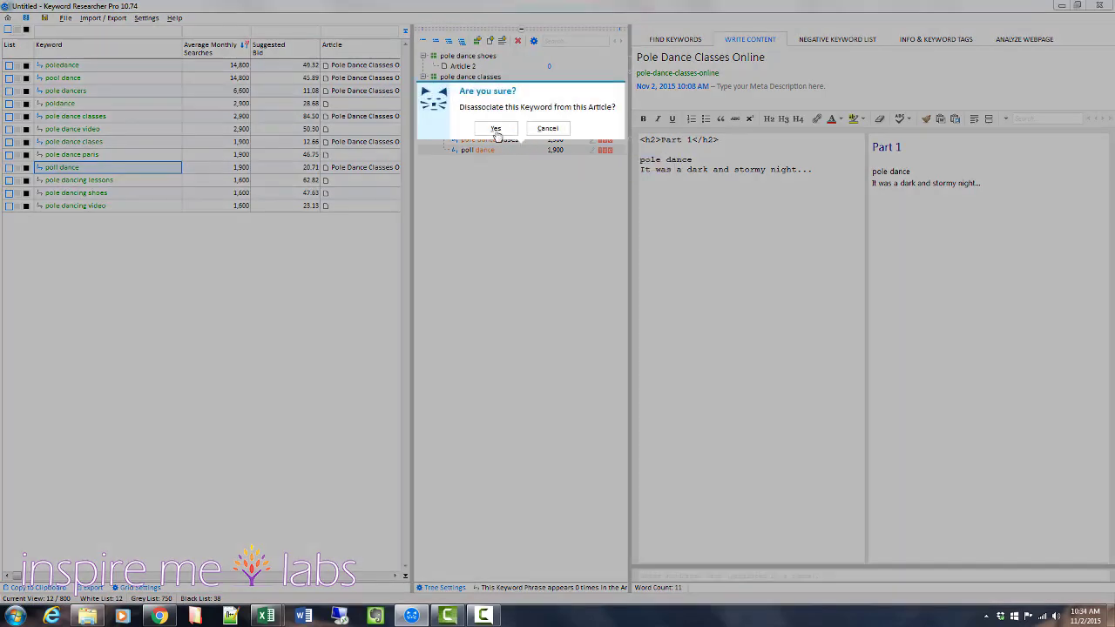
click(495, 131)
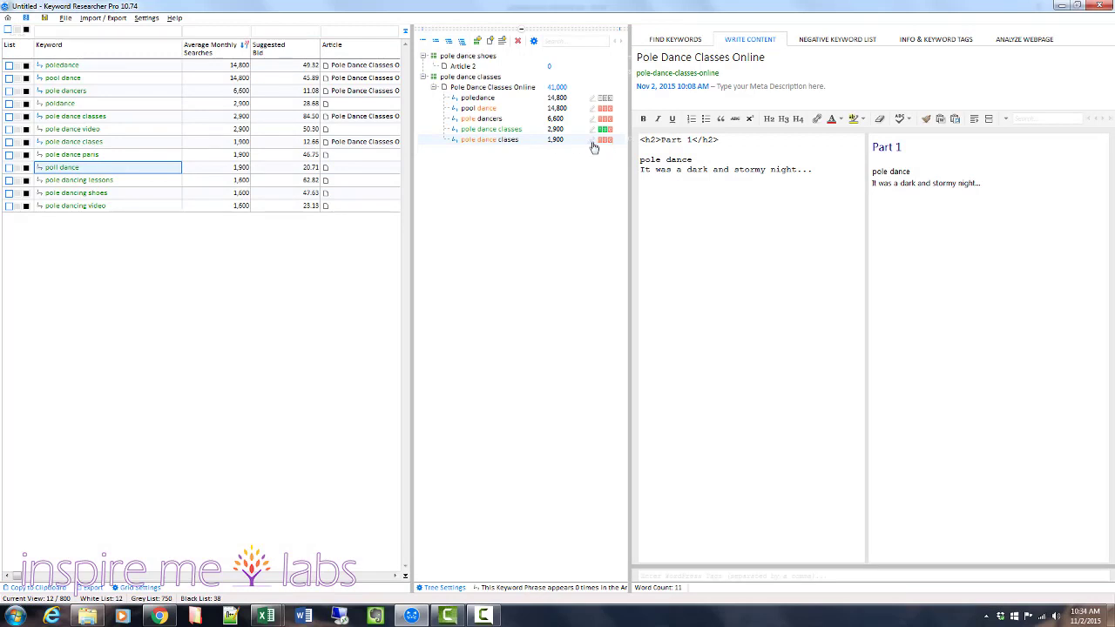
right_click(489, 144)
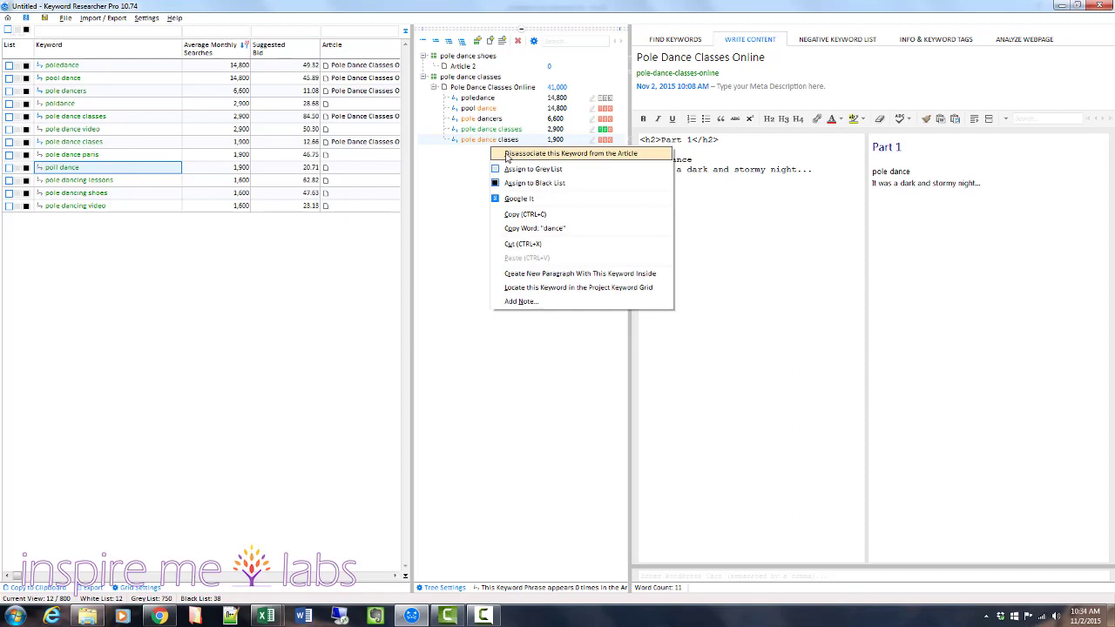
click(507, 155)
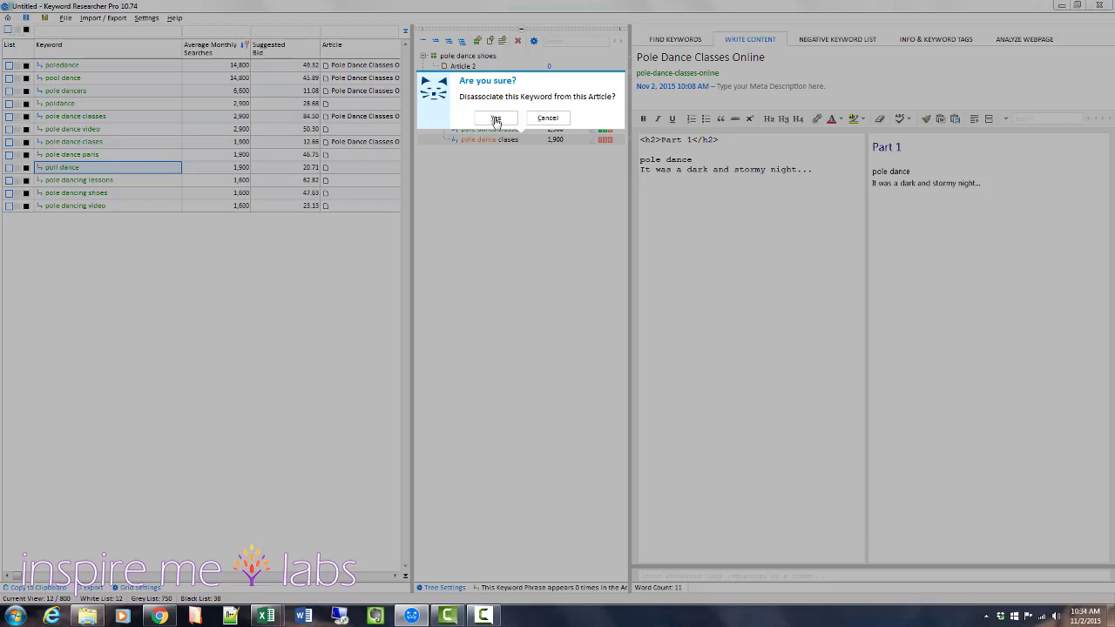
click(496, 120)
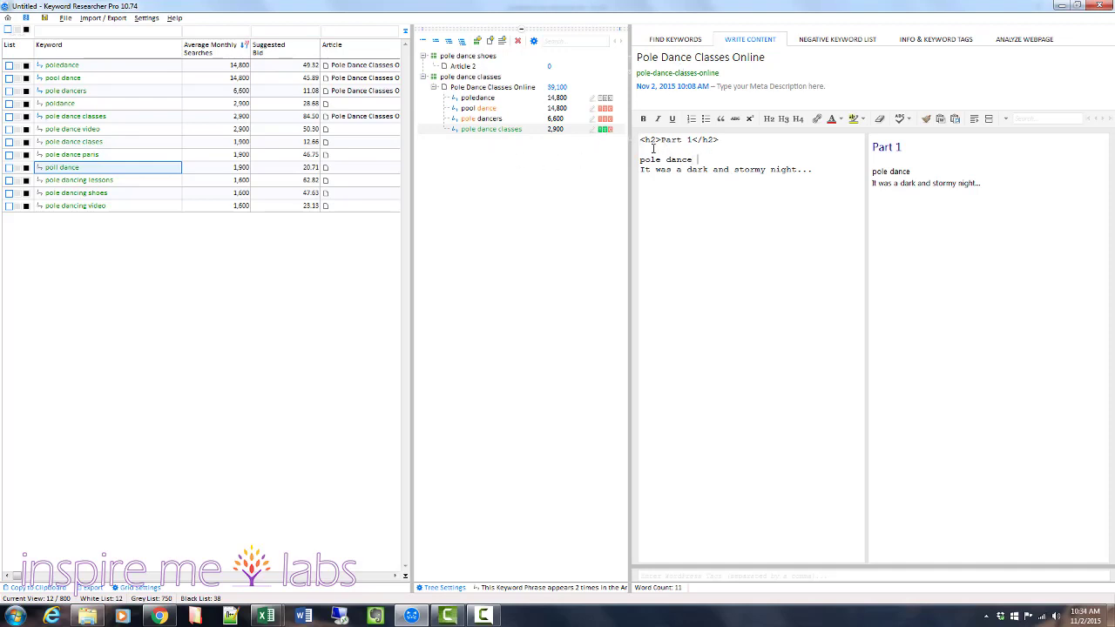
Extend the "pole dance" line to read "pole dance classes are the best thing in town for fit women or those who want to get fit.".
text(classes a)
text(re the best thing in tow)
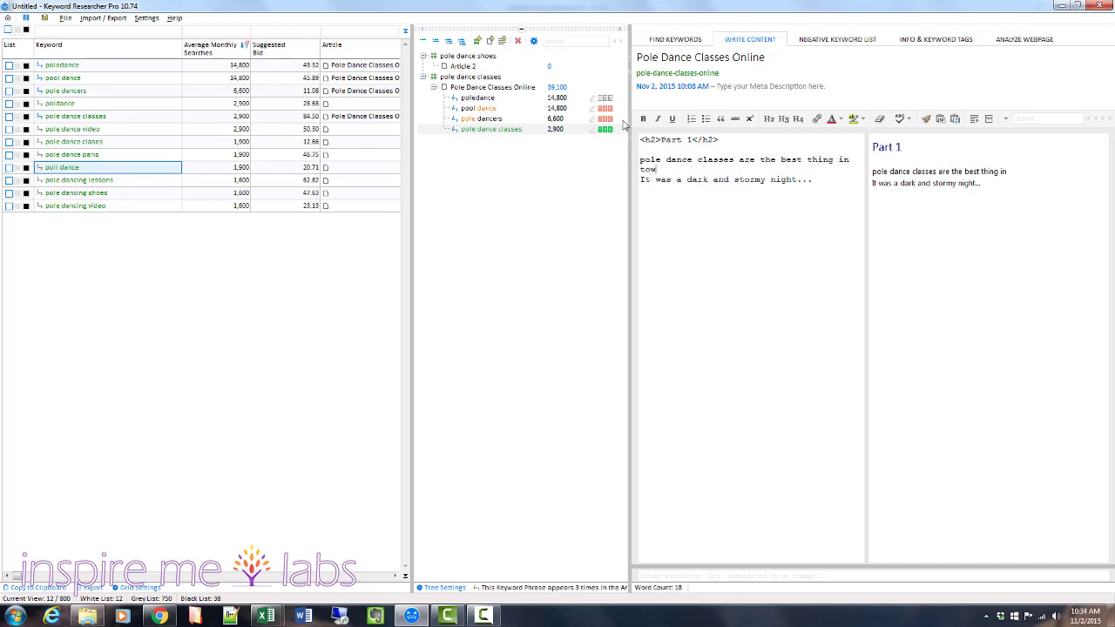
text(n for fit women or th)
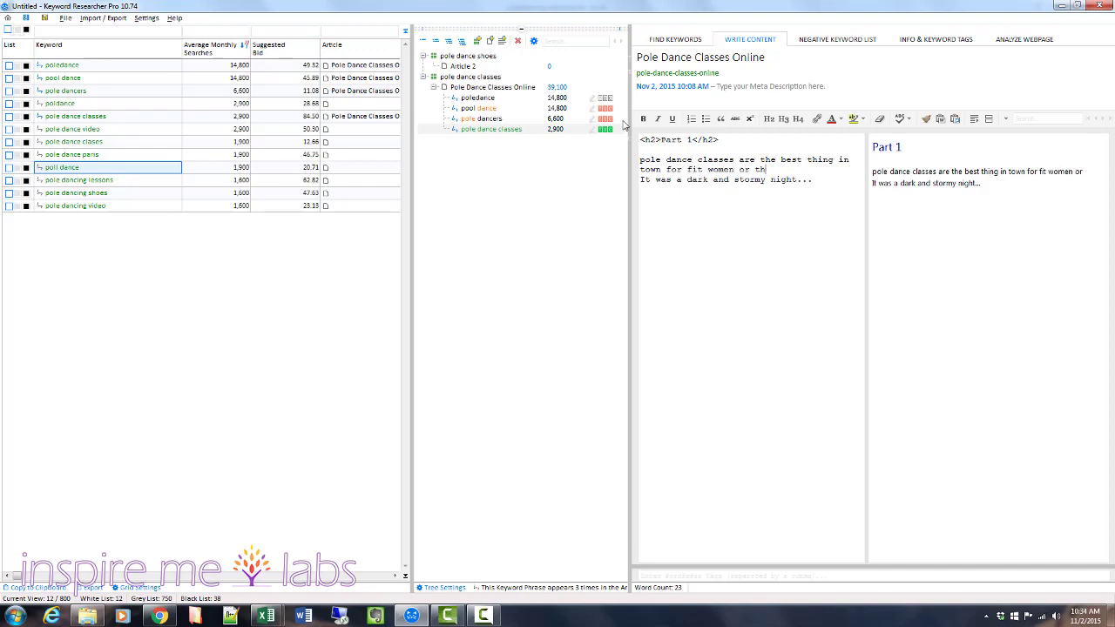
text(ose who want to get fit.)
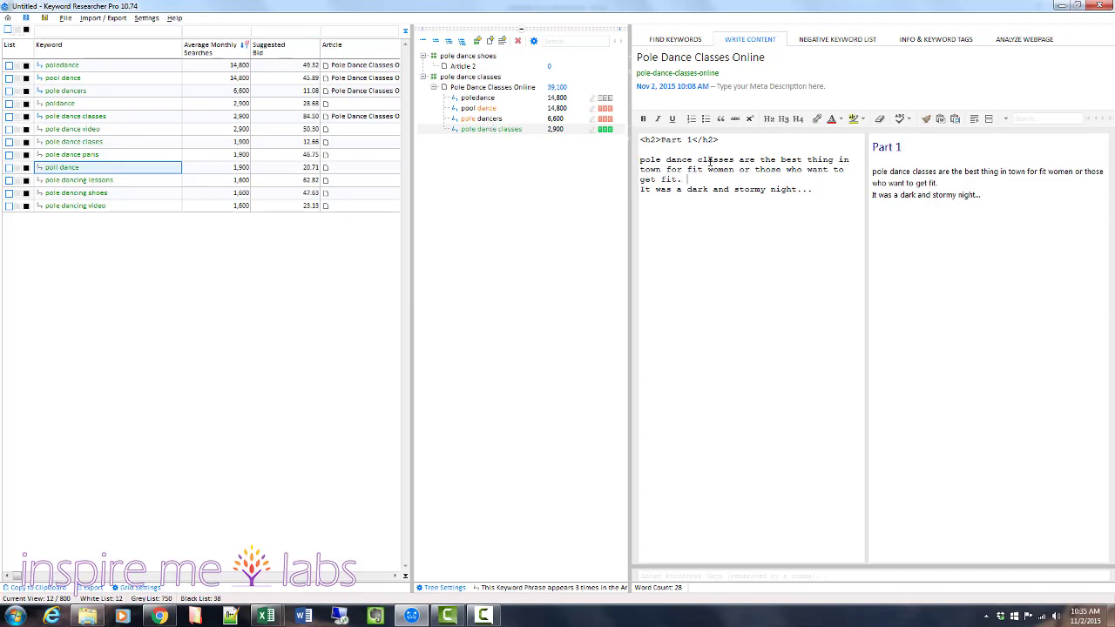
Add the text "POle dancers get paid a lot" after the first sentence in the article body.
text(POle dancers get pai)
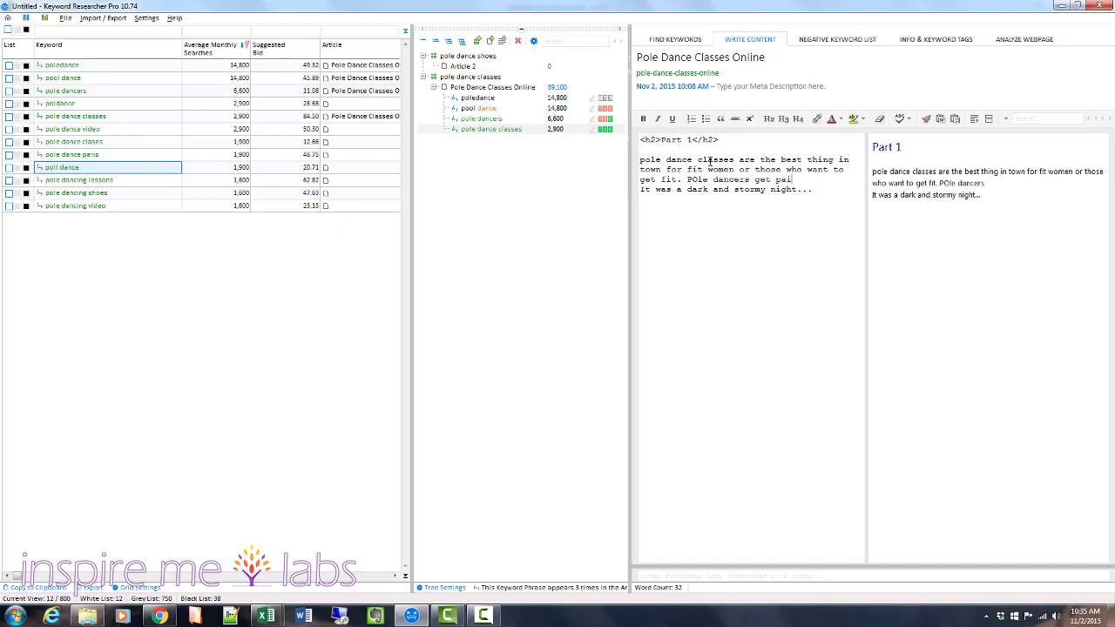
text(d a lot)
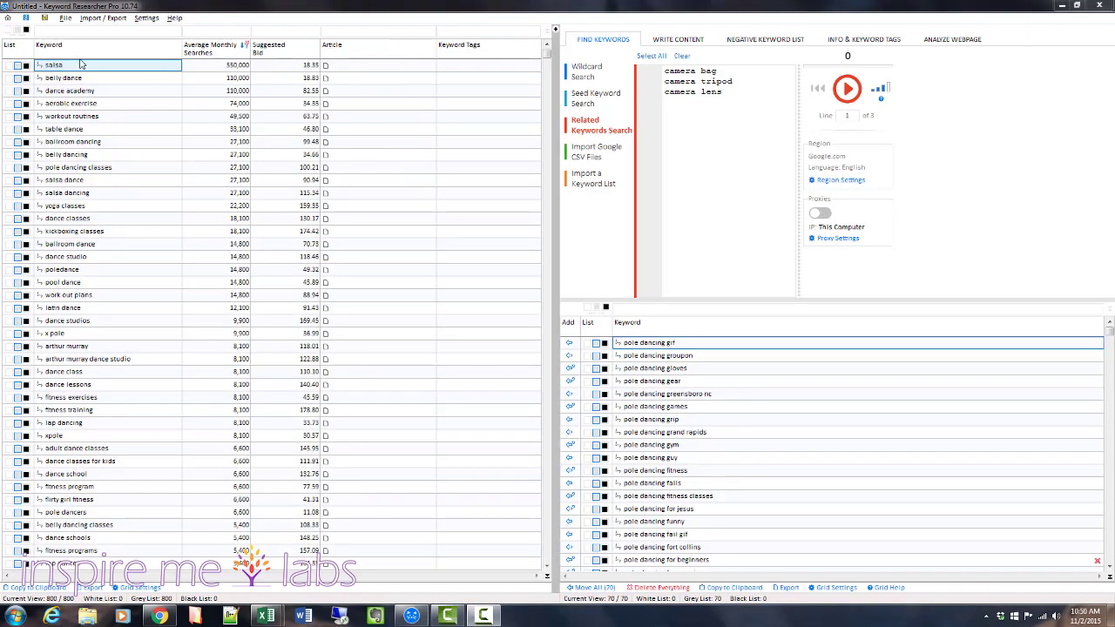
Filter the project keyword grid for keywords containing "pole dance".
click(80, 32)
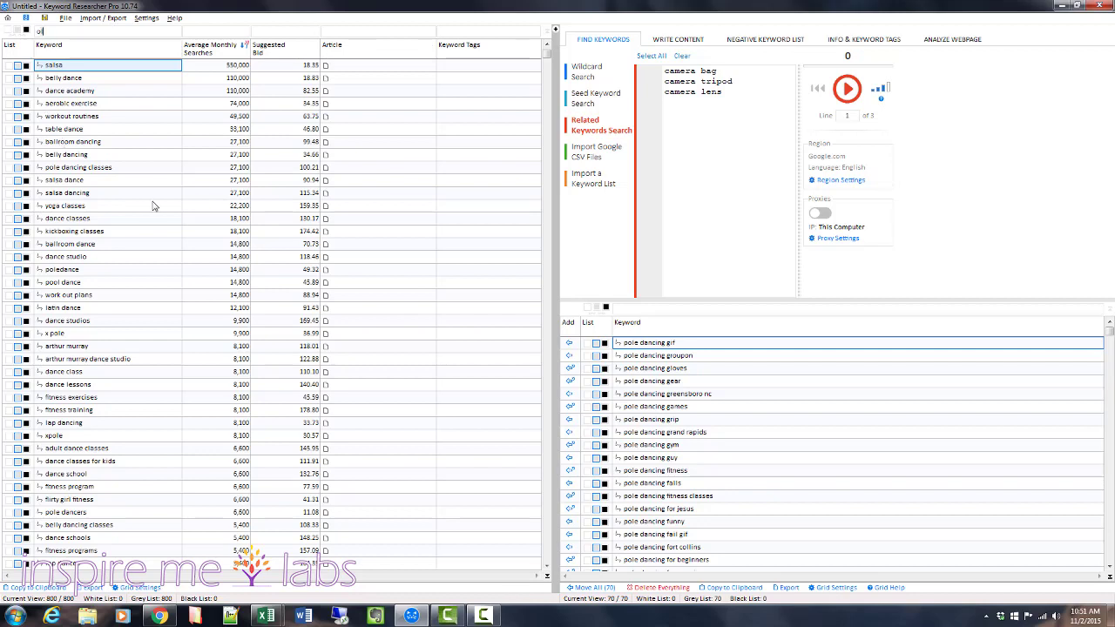
text(ance)
key(BackSpace)
key(BackSpace)
key(BackSpace)
key(BackSpace)
key(BackSpace)
key(BackSpace)
key(BackSpace)
text(le dance)
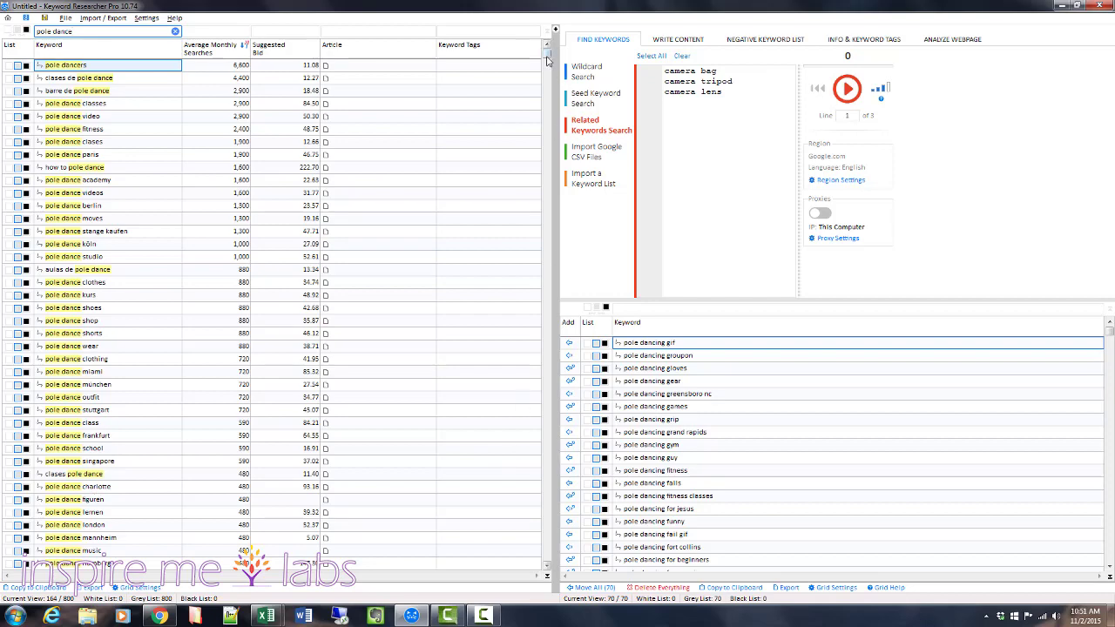
Review the pole dance keywords and limit them to average monthly searches >1000.
click(546, 568)
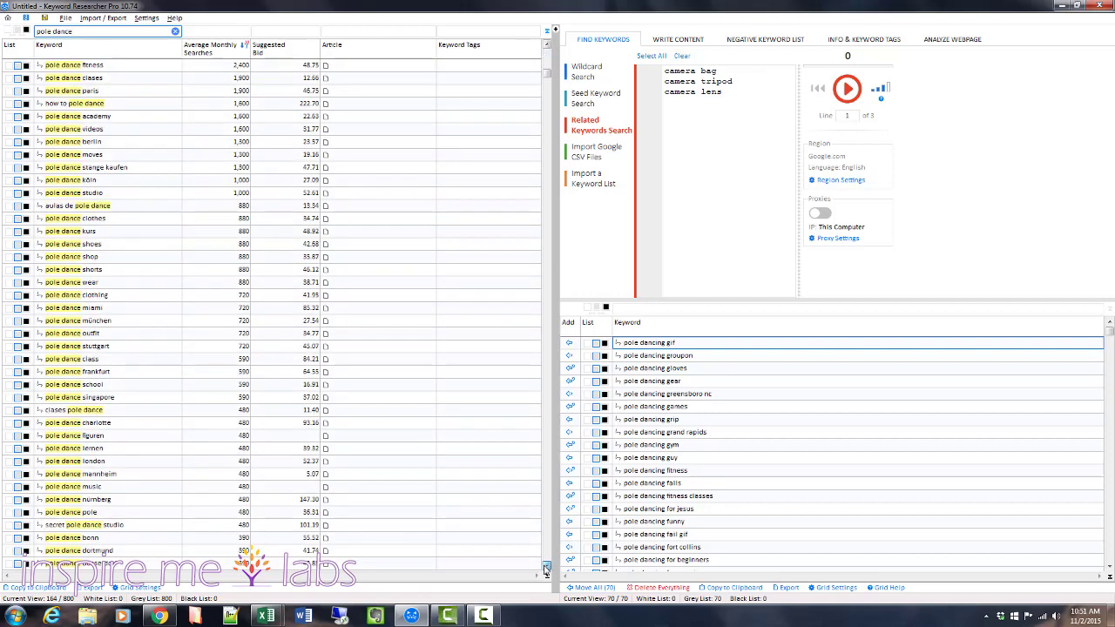
scroll(546, 568, down, 8)
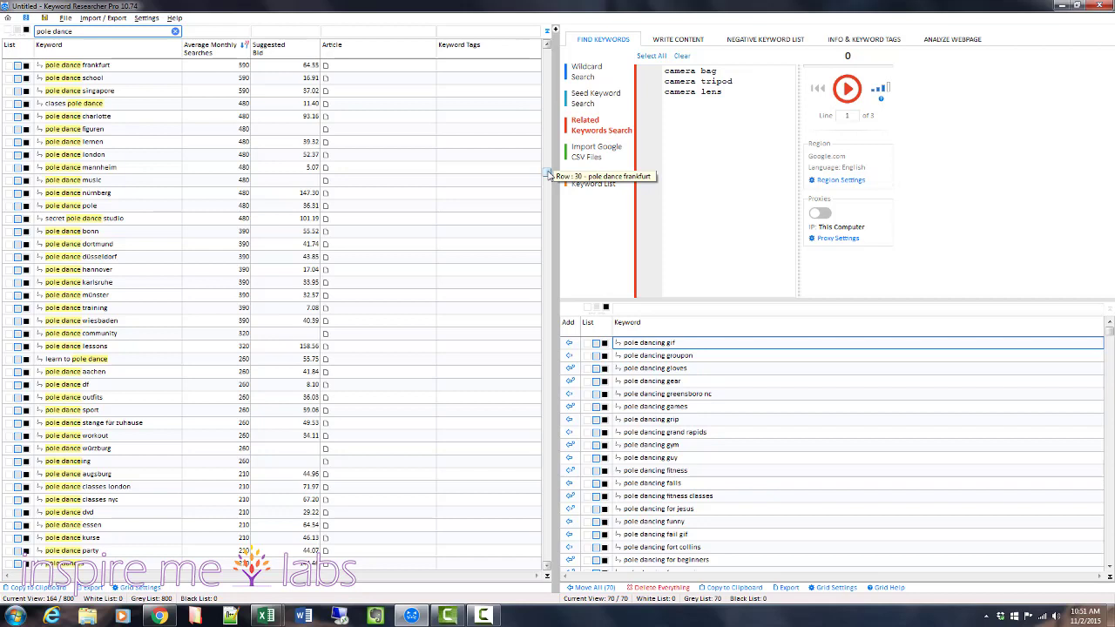
drag(549, 175, 559, 53)
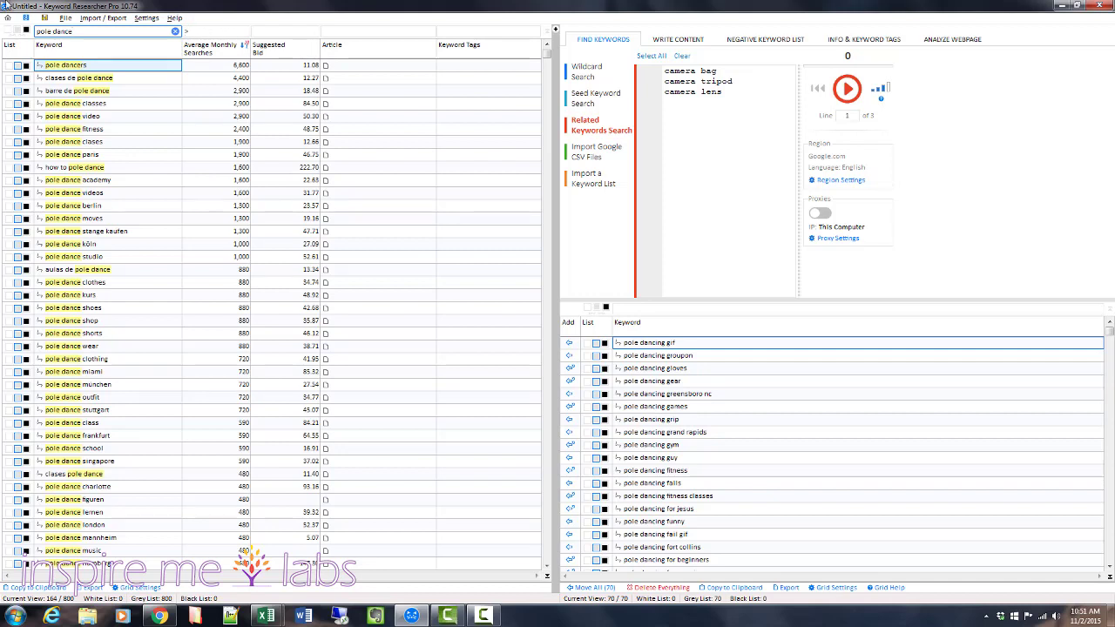
text(000)
key(Return)
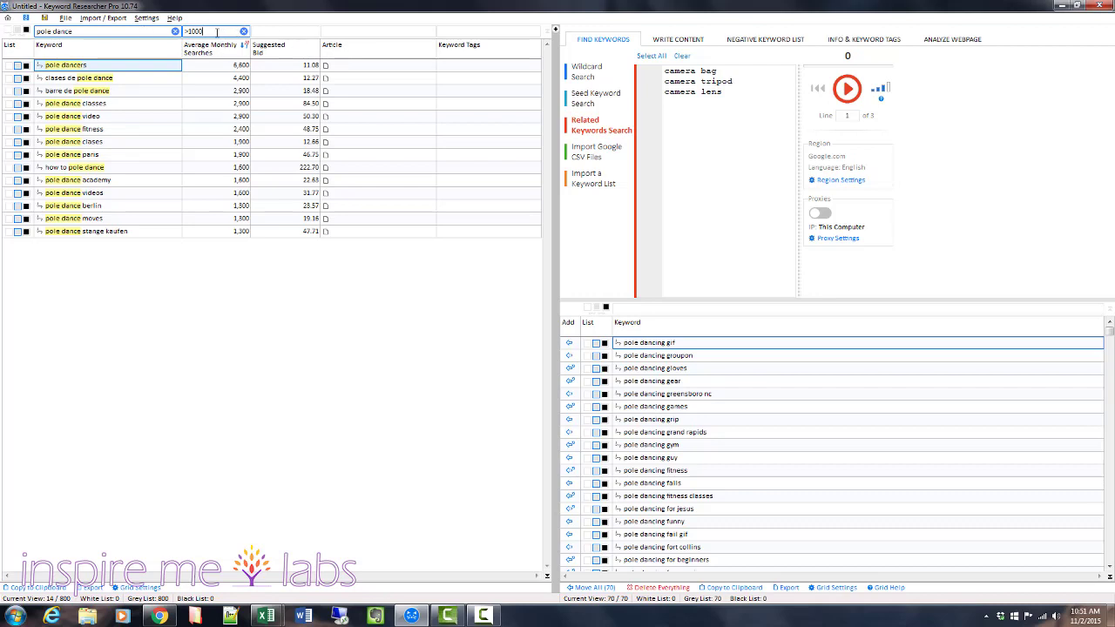
Clear the monthly searches filter and change the keyword filter to "pole dance AND how".
drag(216, 32, 184, 32)
key(BackSpace)
text(AND)
text(how)
key(Return)
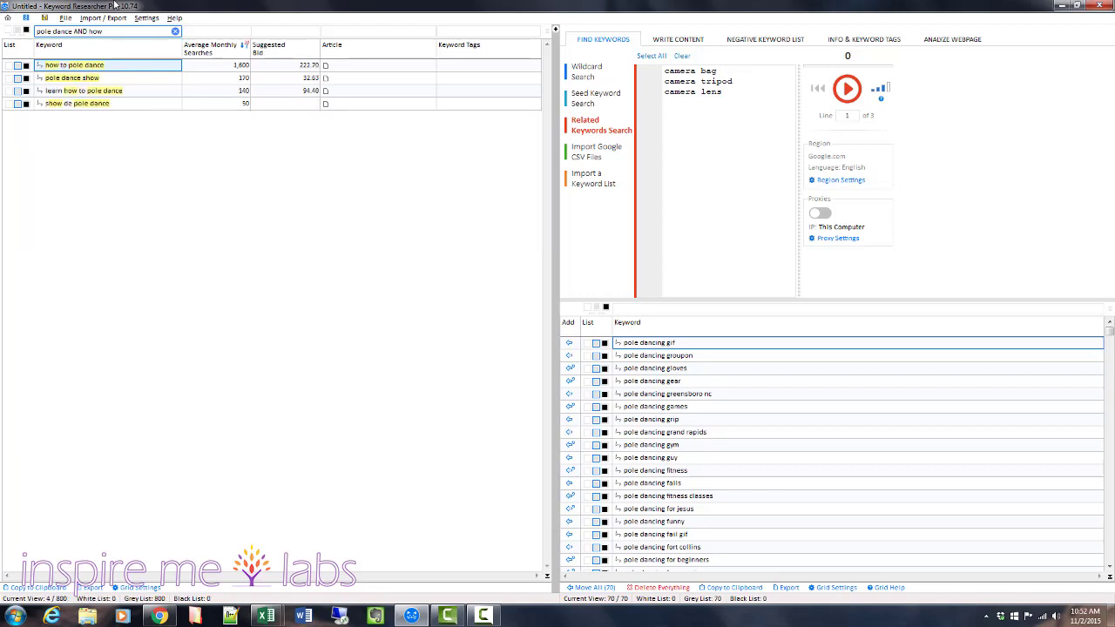
click(202, 31)
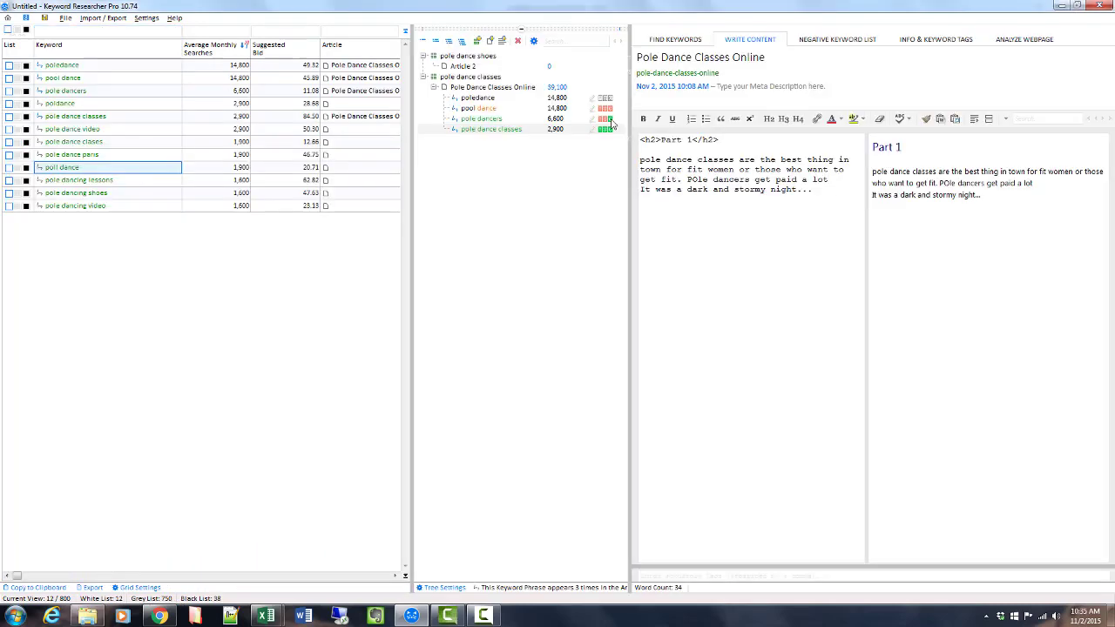
End the pole dancers sentence in the article body with a period and a line break.
text(.)
key(Return)
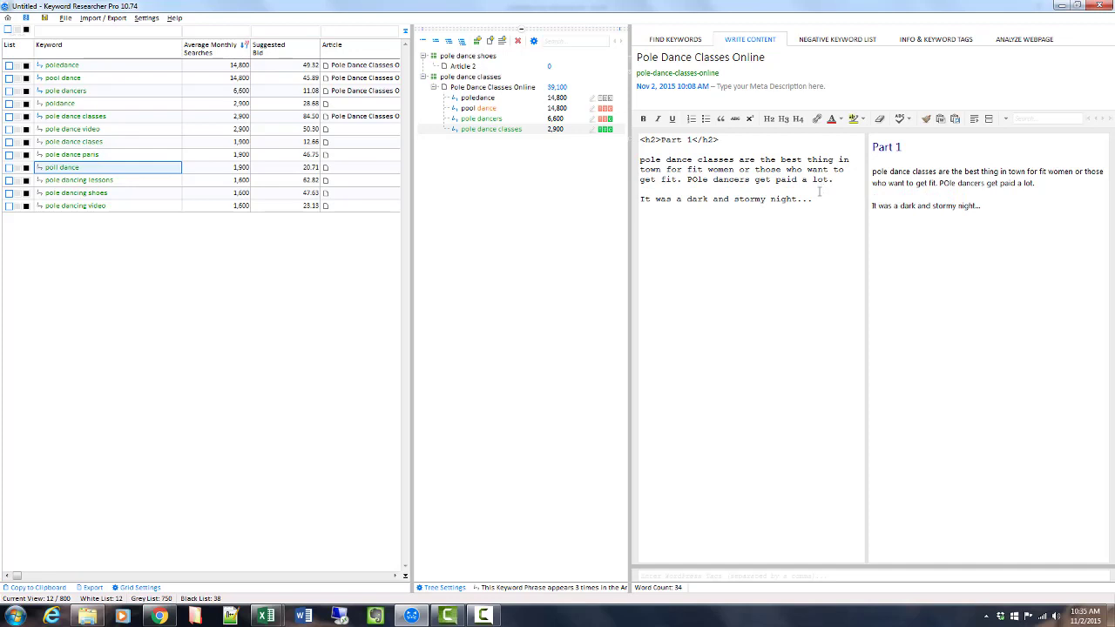